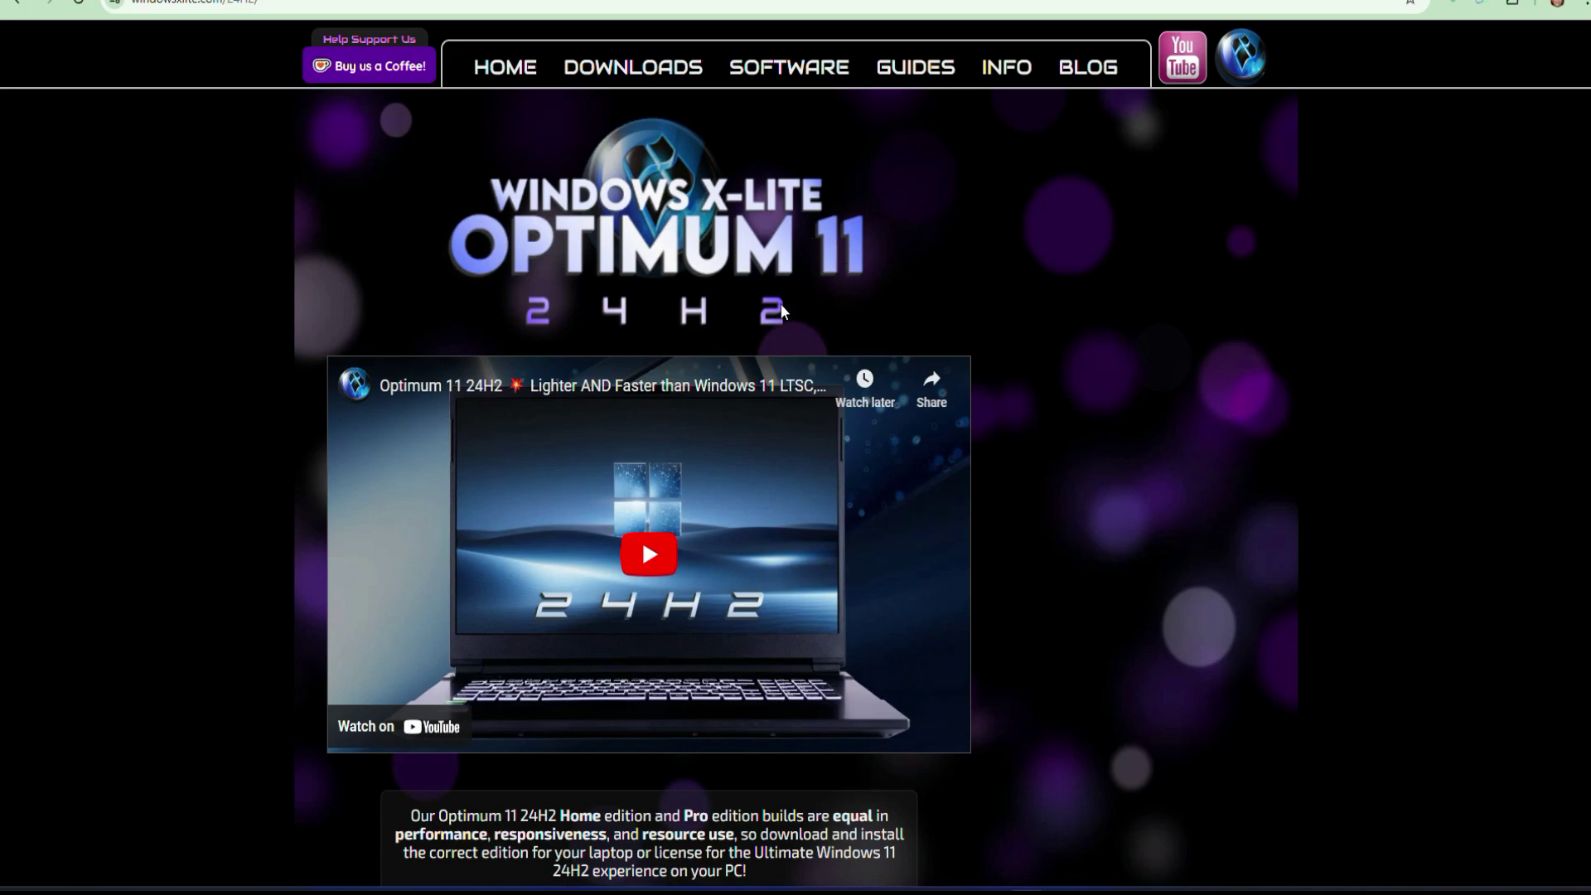
# Look through the Windows X-Lite website's Optimum 11 24H2, home and downloads pages for the offered builds
pyautogui.scroll(-6, 745, 530)
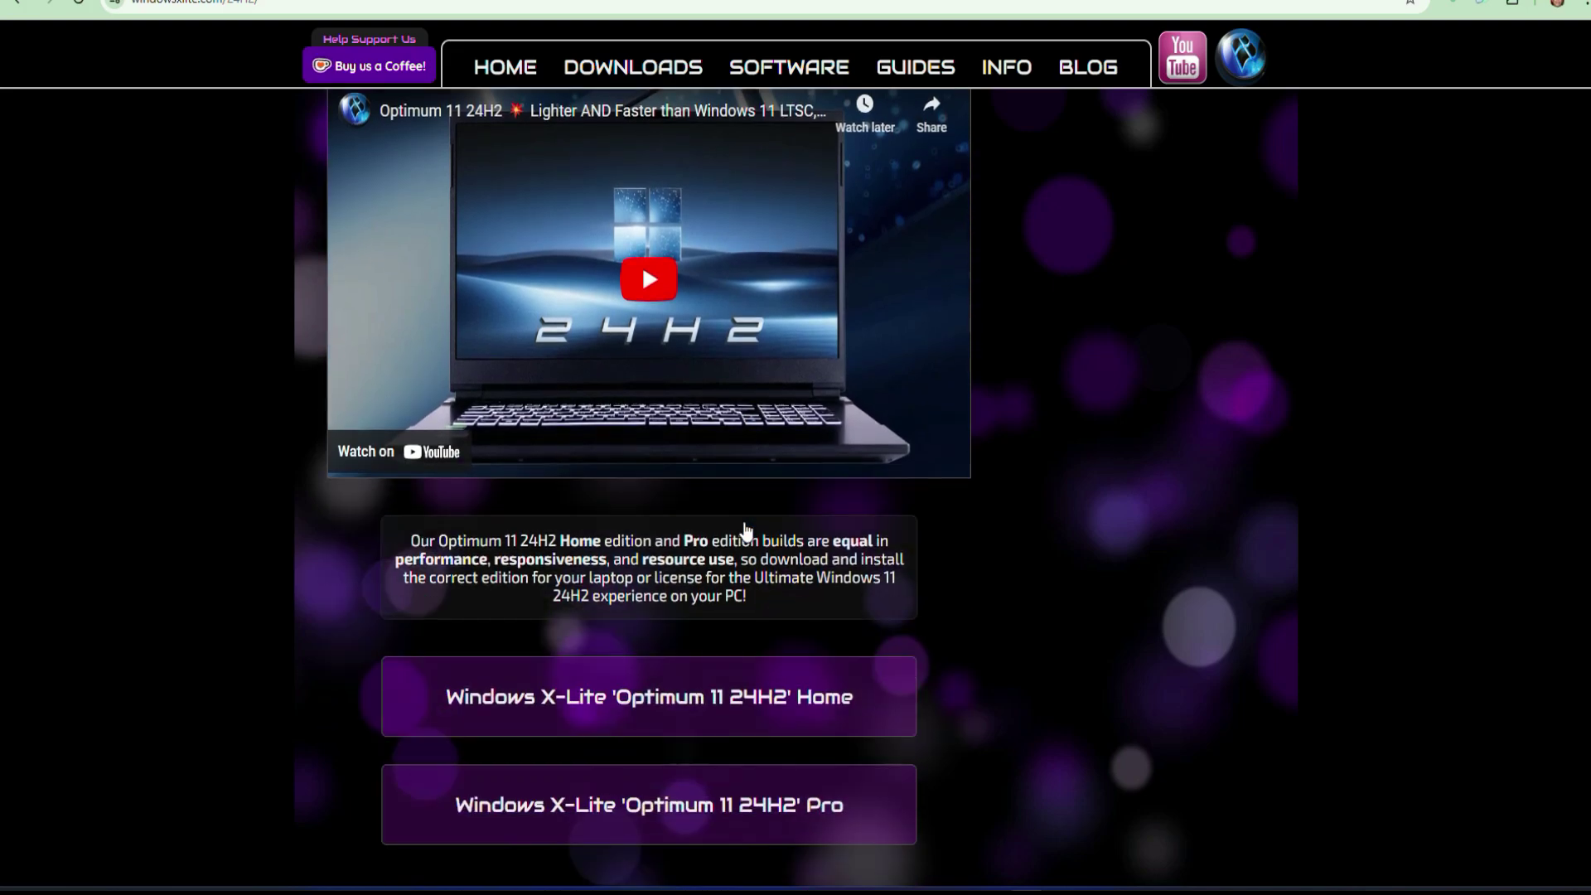
pyautogui.scroll(-5, 745, 530)
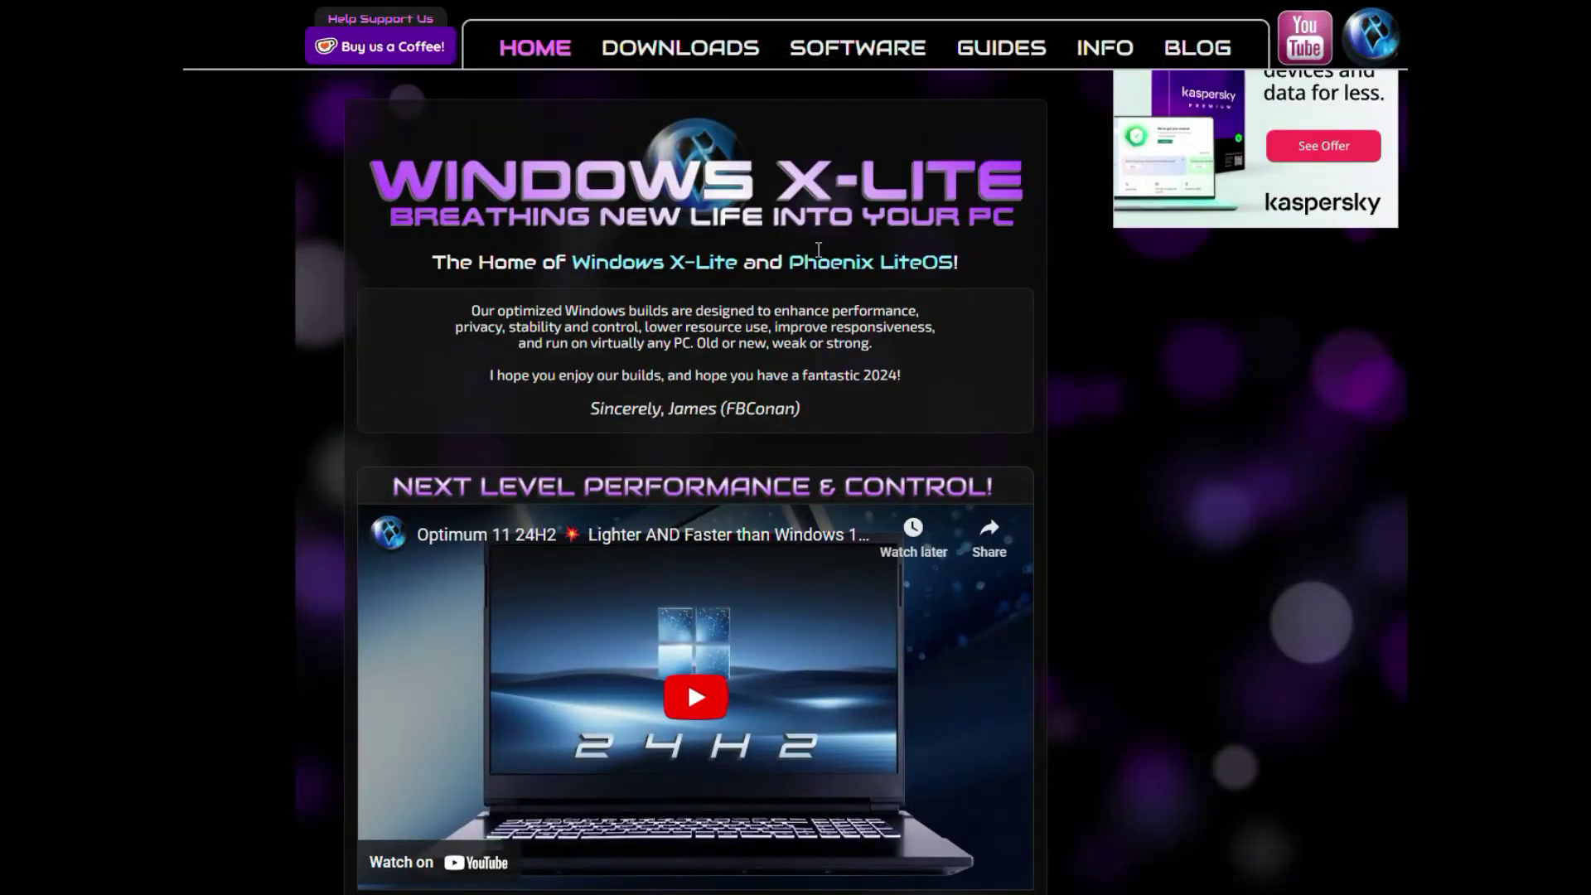
pyautogui.scroll(-8, 819, 277)
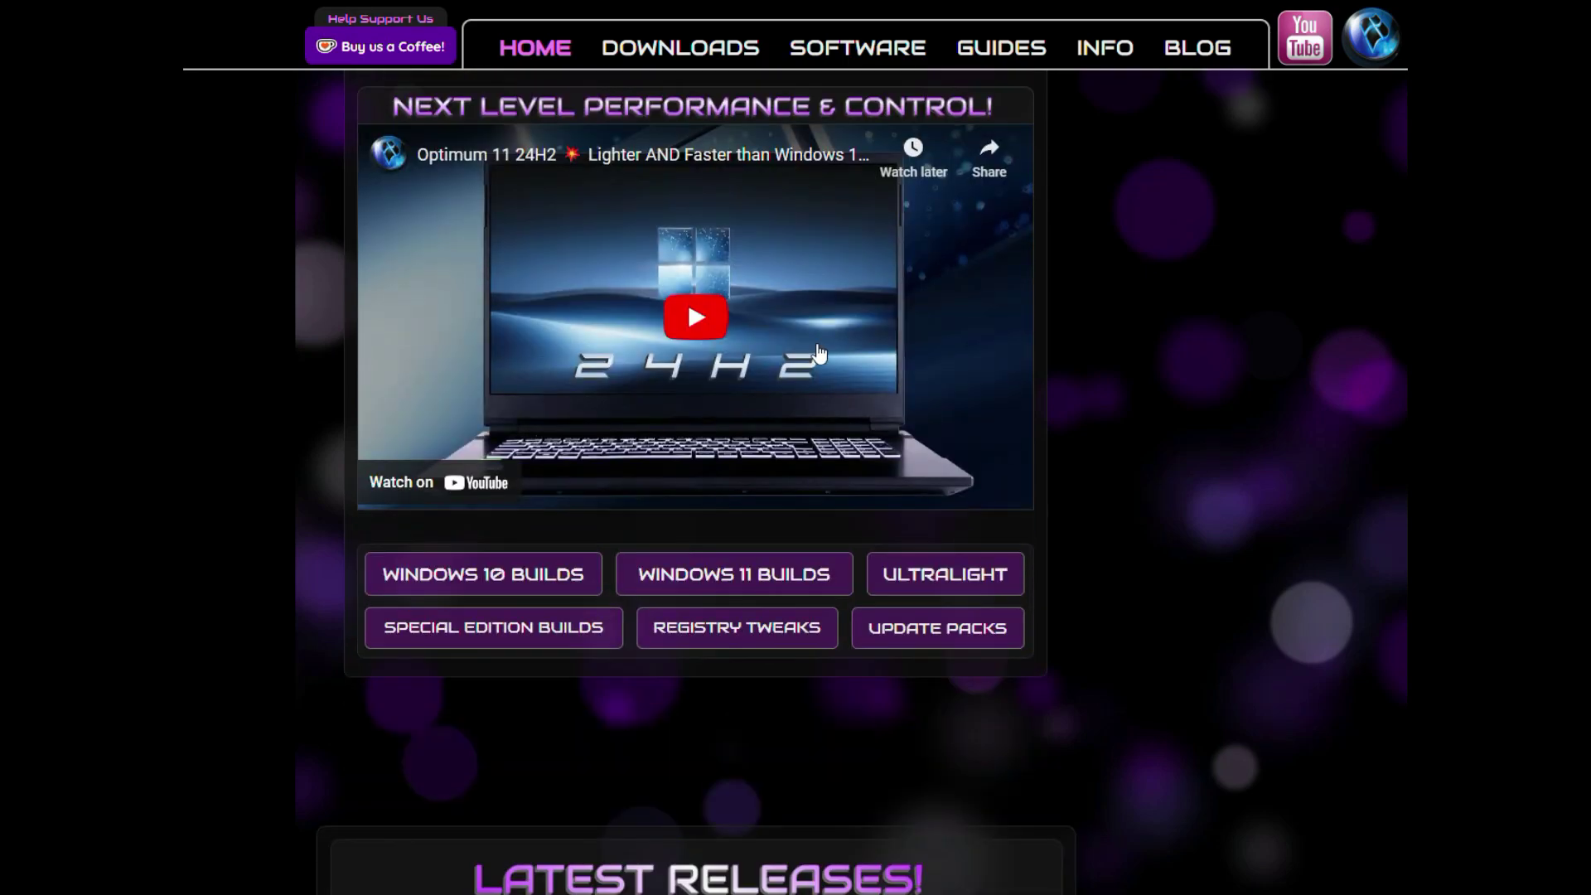
pyautogui.scroll(-20, 819, 356)
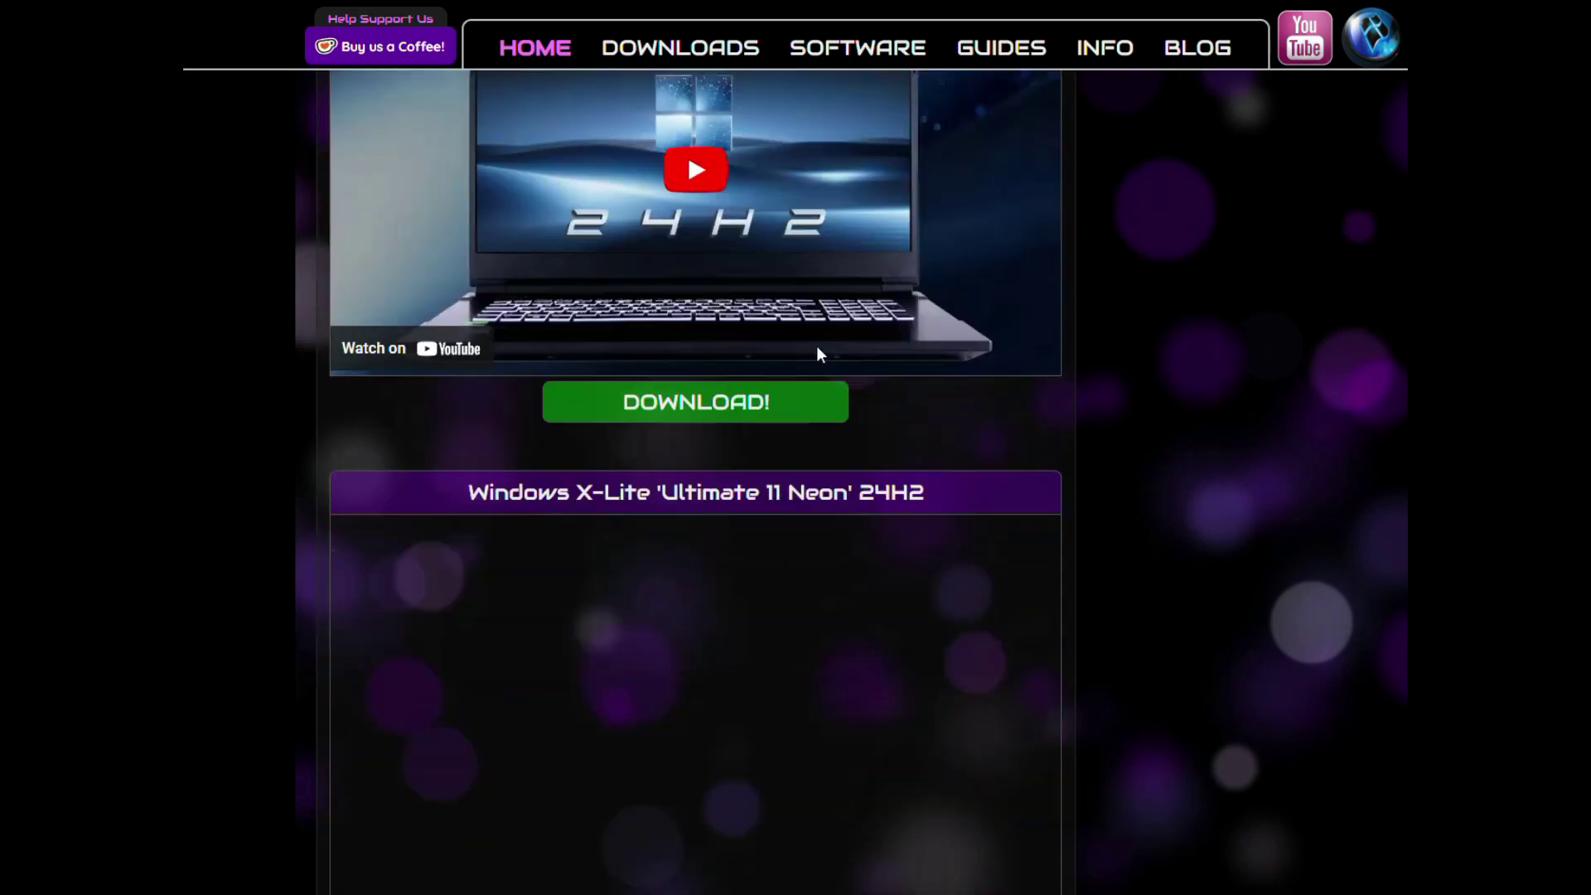
pyautogui.scroll(20, 818, 357)
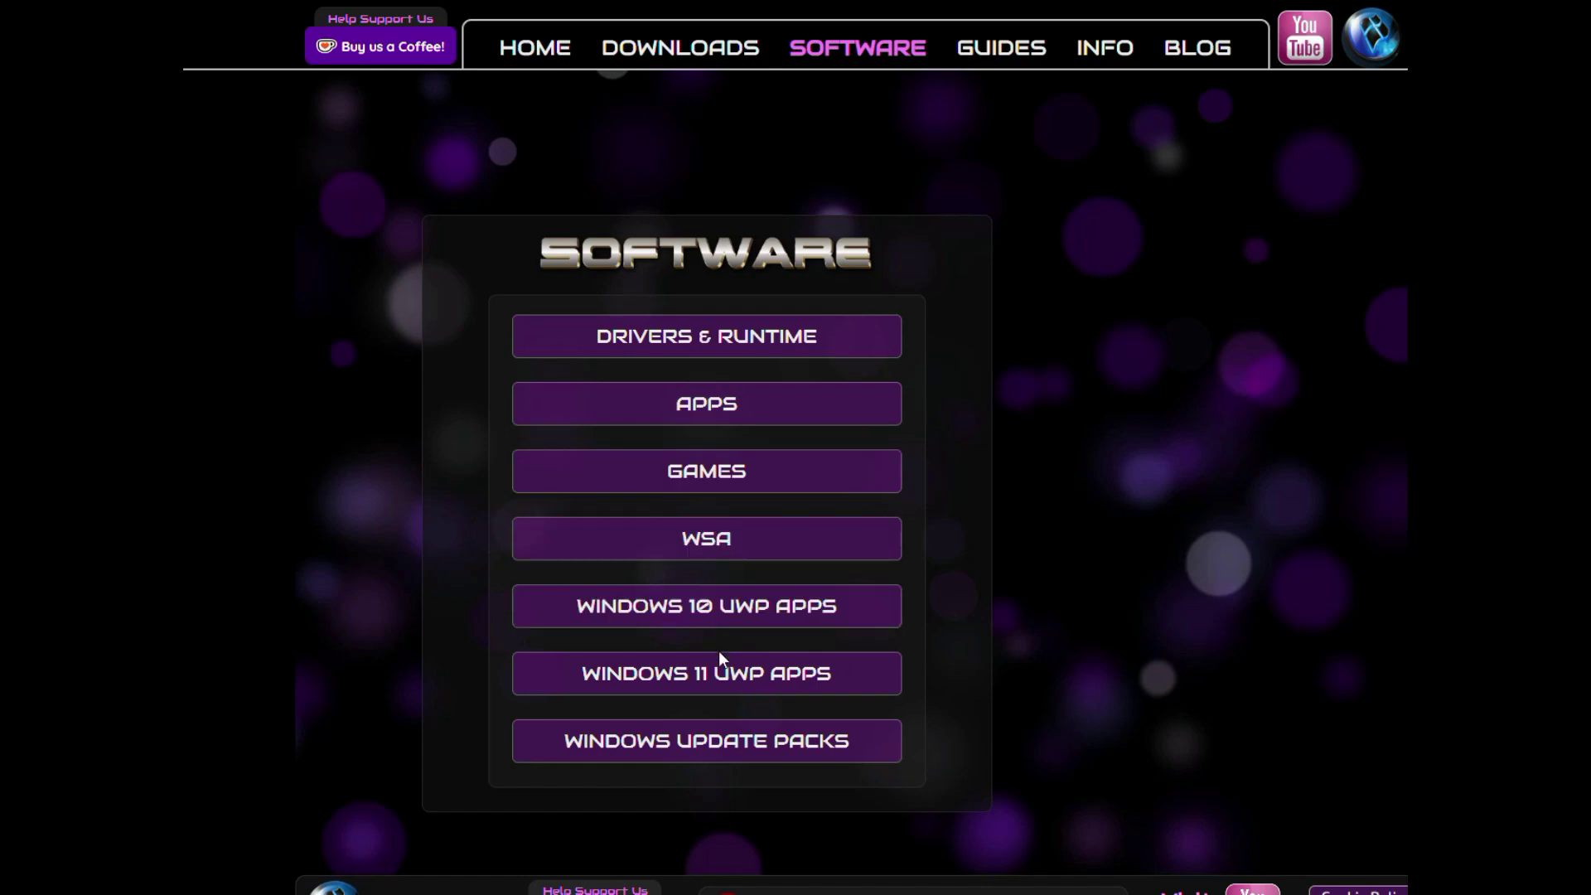
pyautogui.click(665, 62)
pyautogui.scroll(-5, 776, 464)
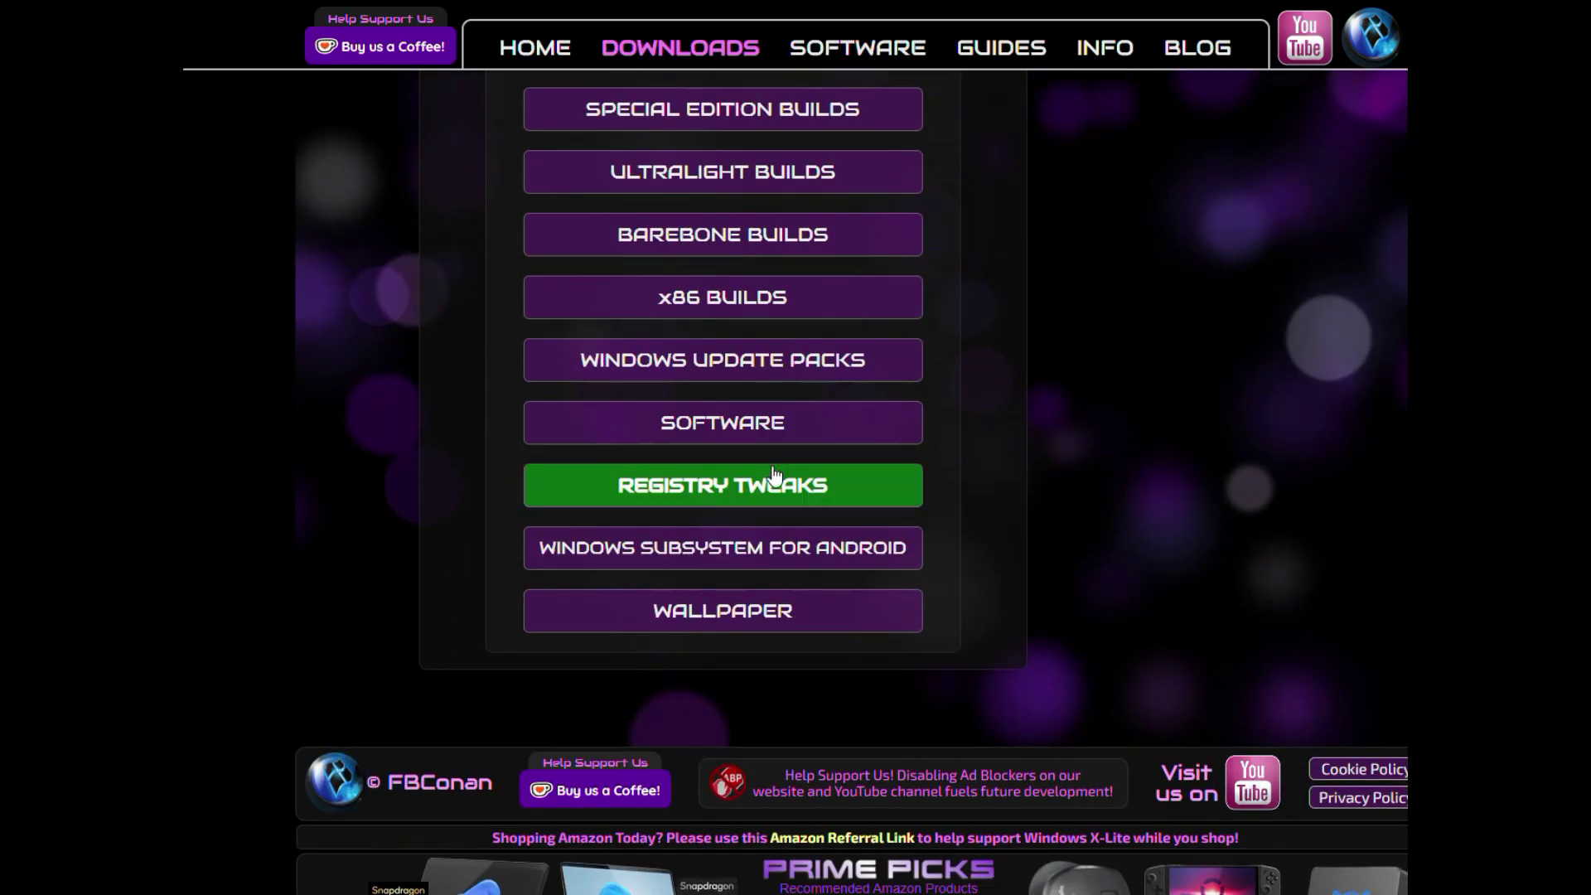
pyautogui.scroll(5, 776, 476)
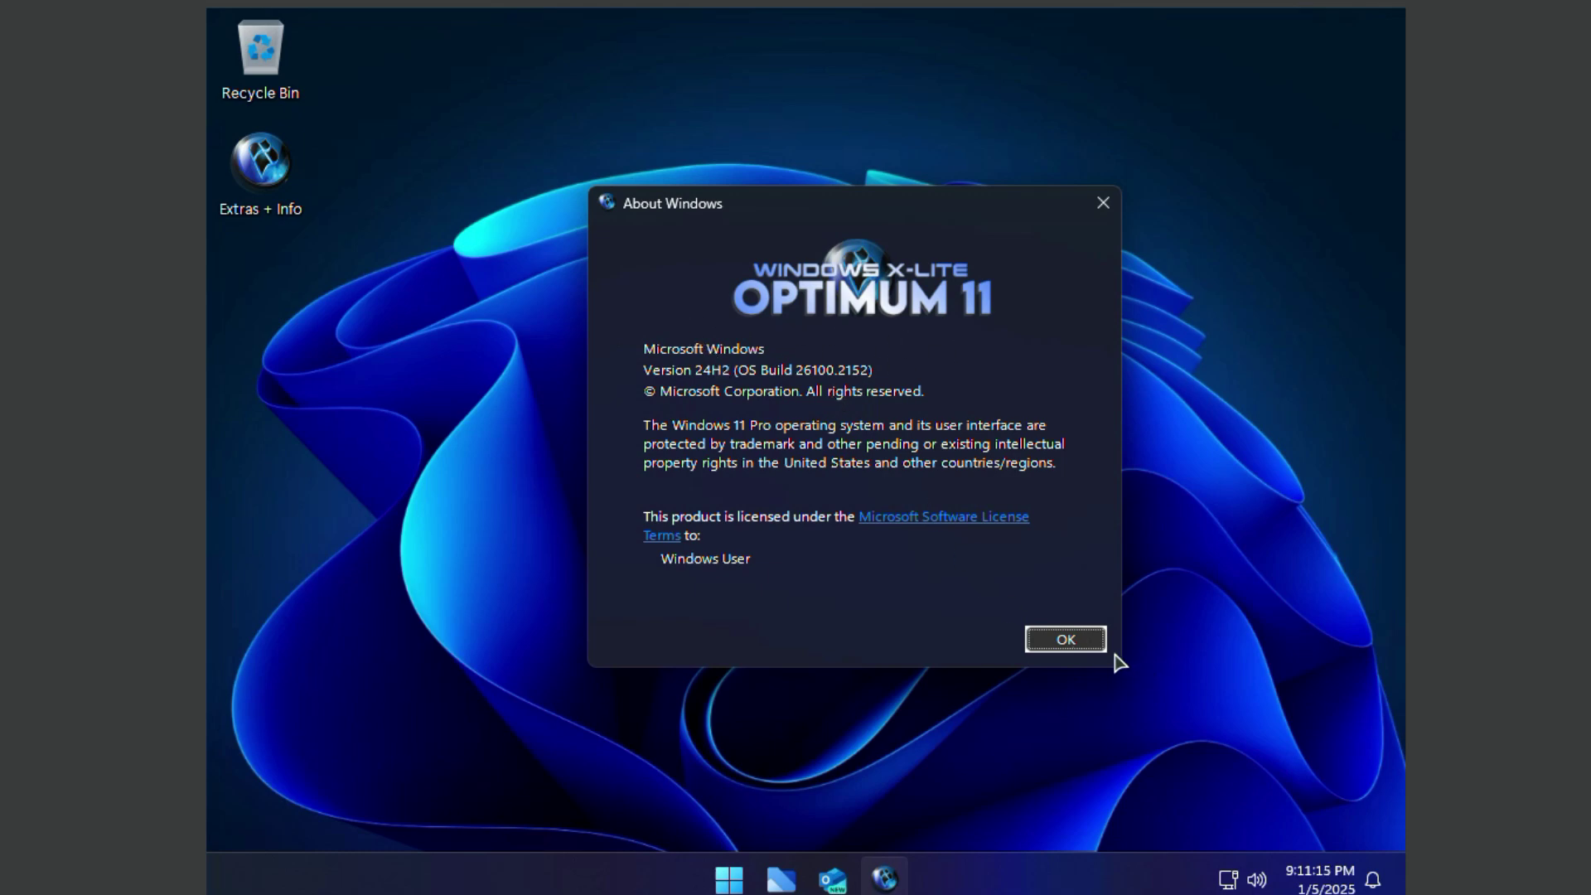
# Close the About Windows dialog in the virtual machine, view its Start menu and close it again
pyautogui.click(1065, 641)
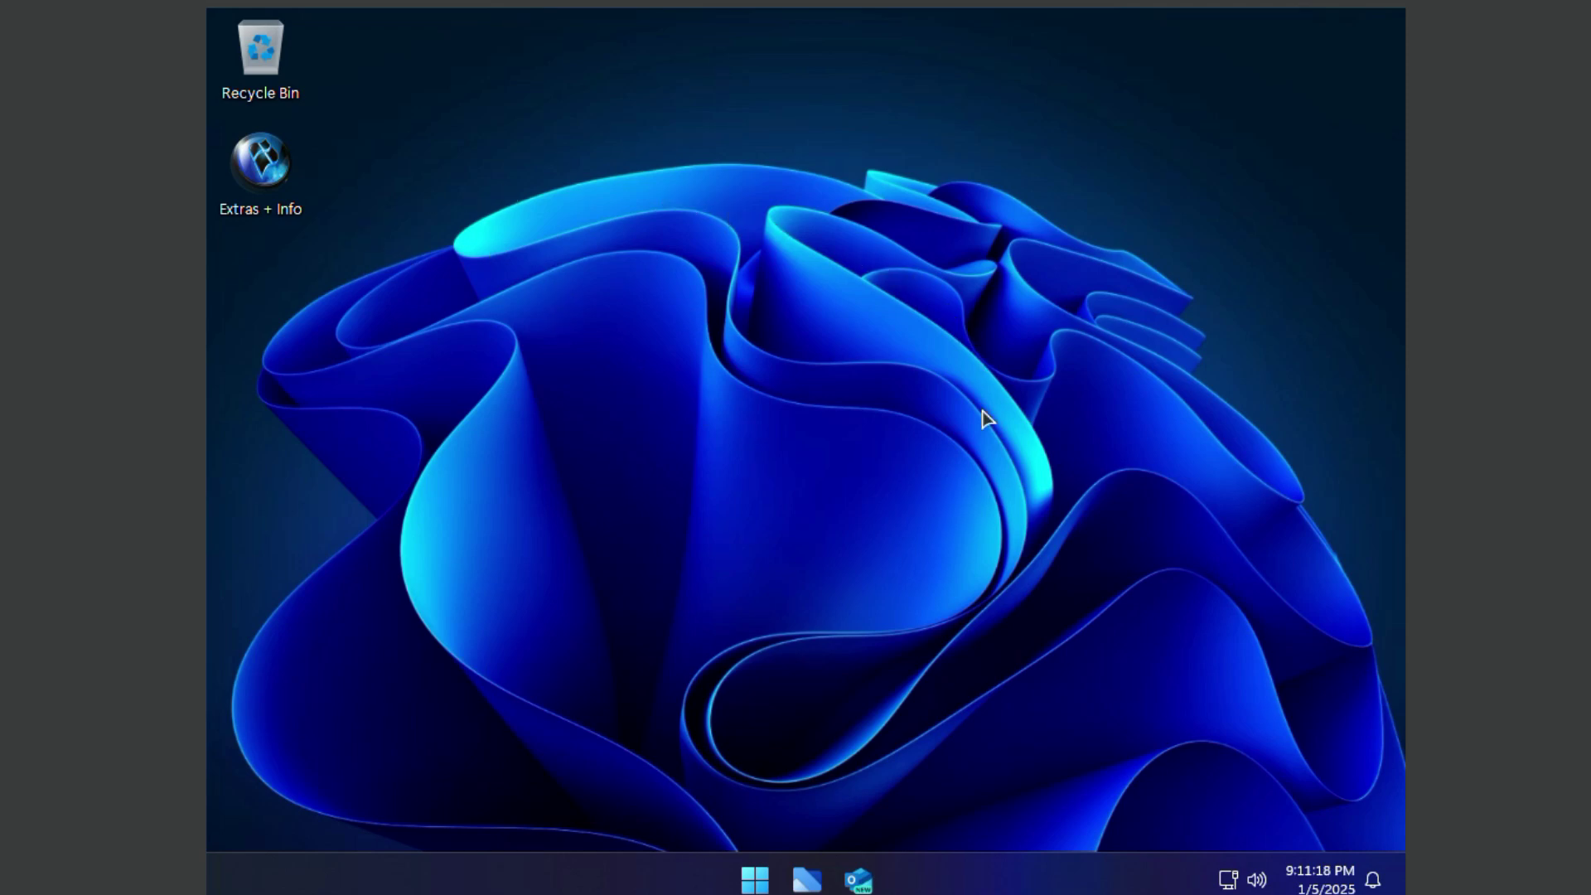
pyautogui.click(754, 878)
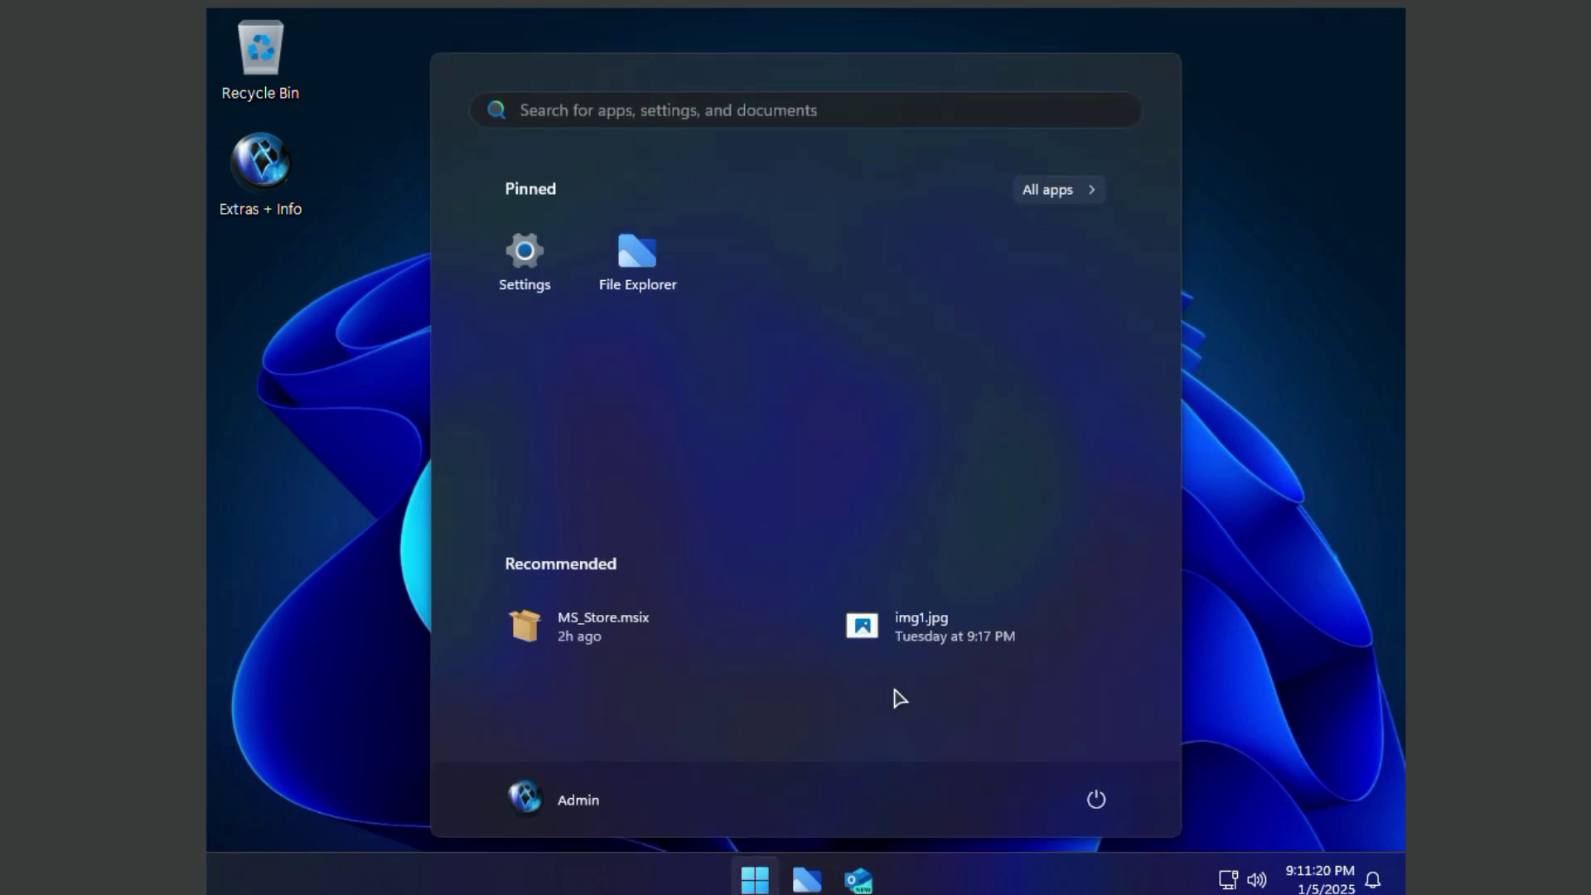
pyautogui.click(1257, 495)
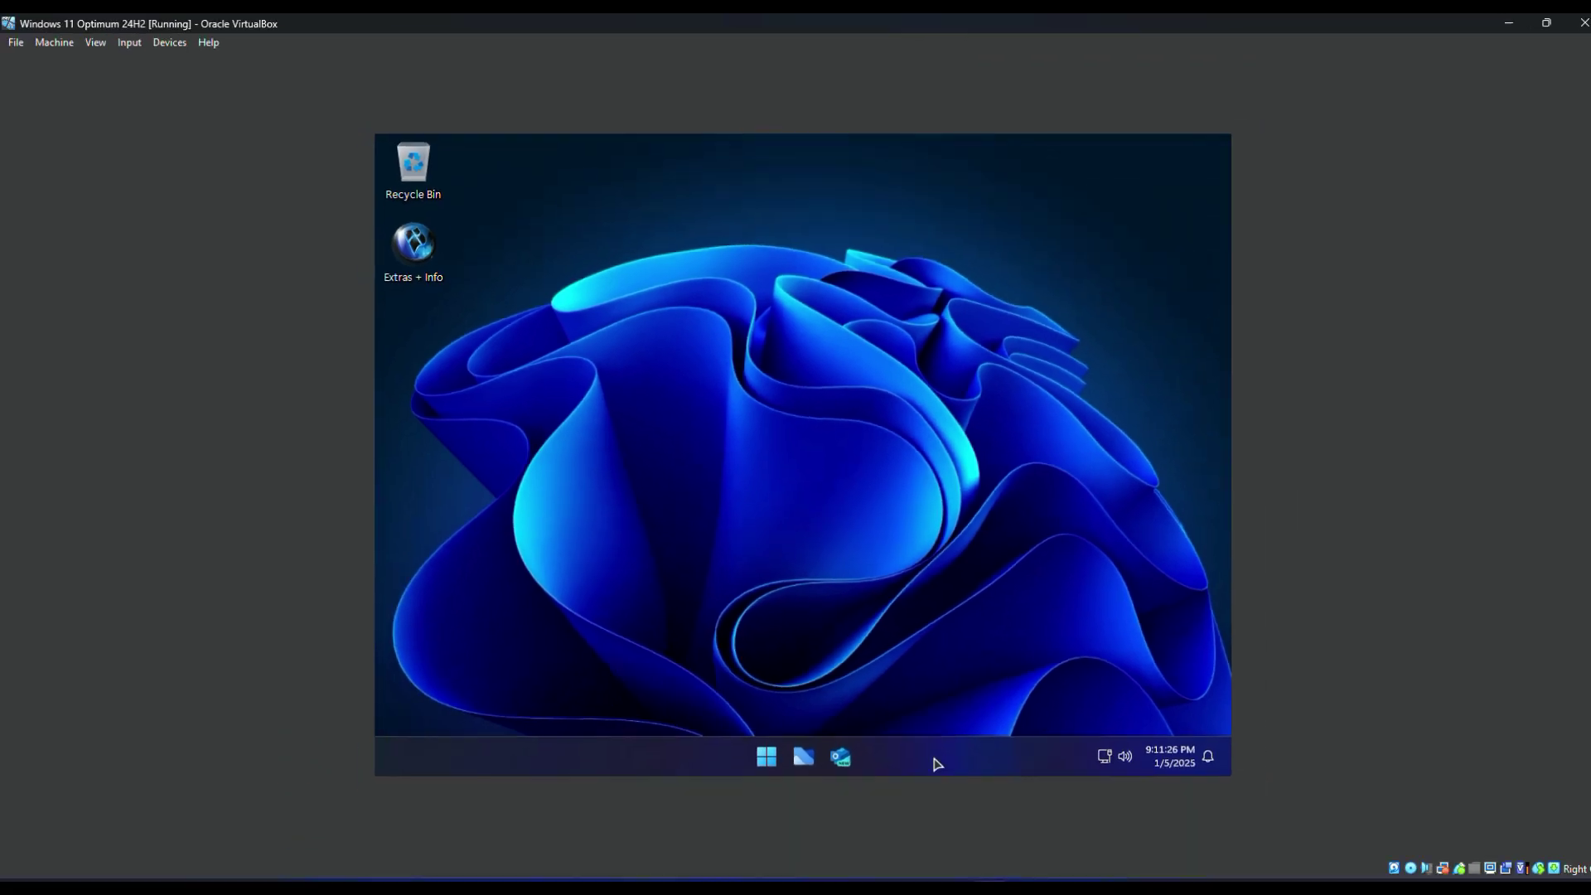
# Open Task Manager inside the virtual machine and restore the VirtualBox window to a smaller size
pyautogui.rightClick(933, 762)
pyautogui.click(988, 696)
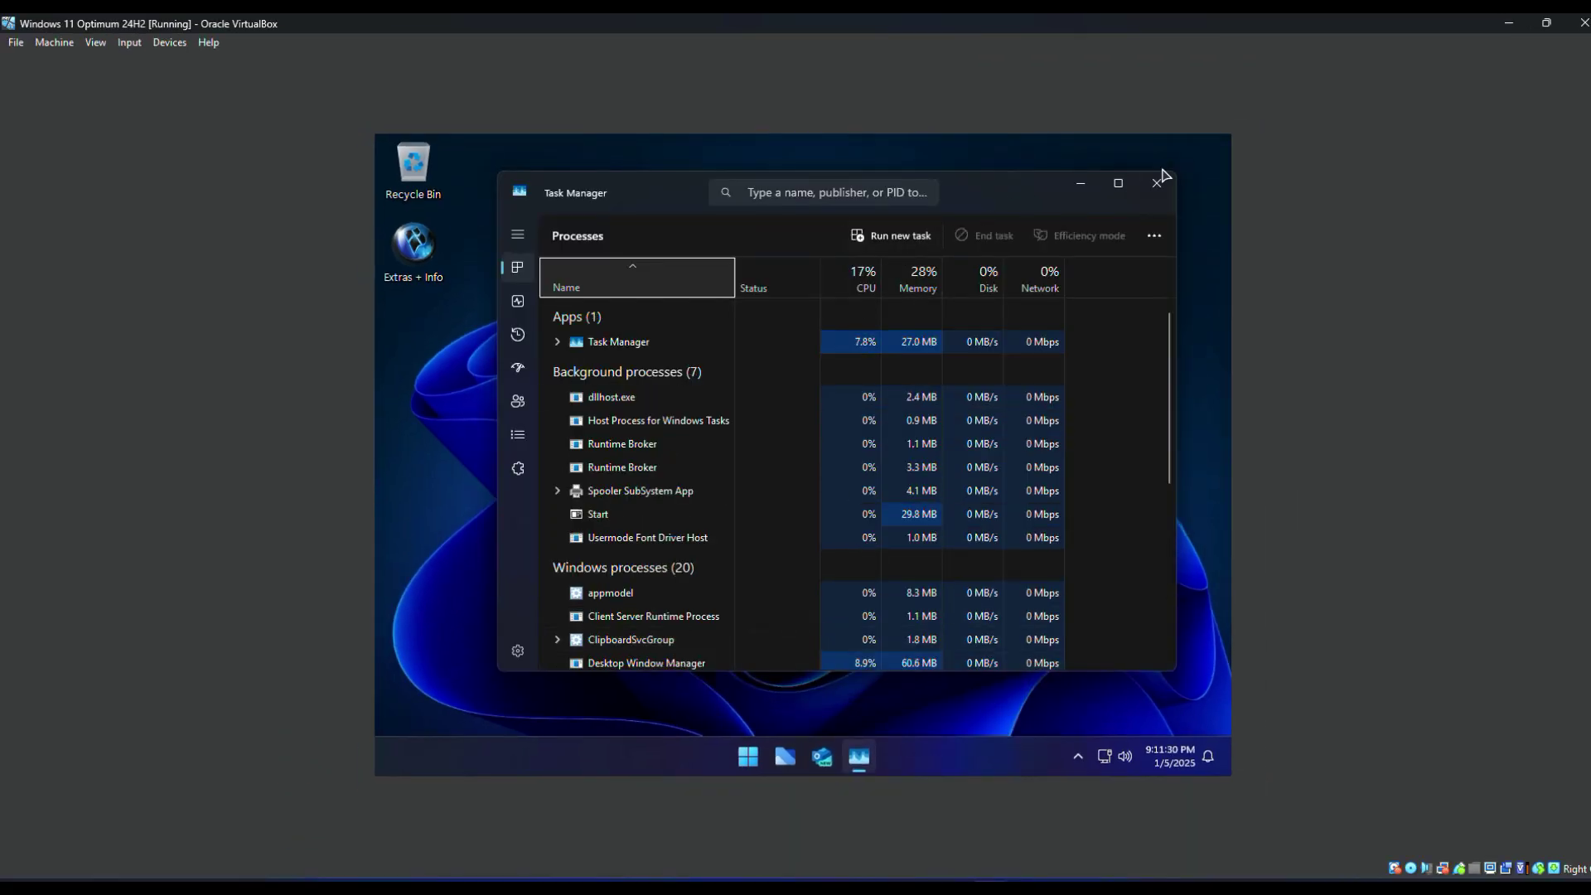
pyautogui.click(1546, 24)
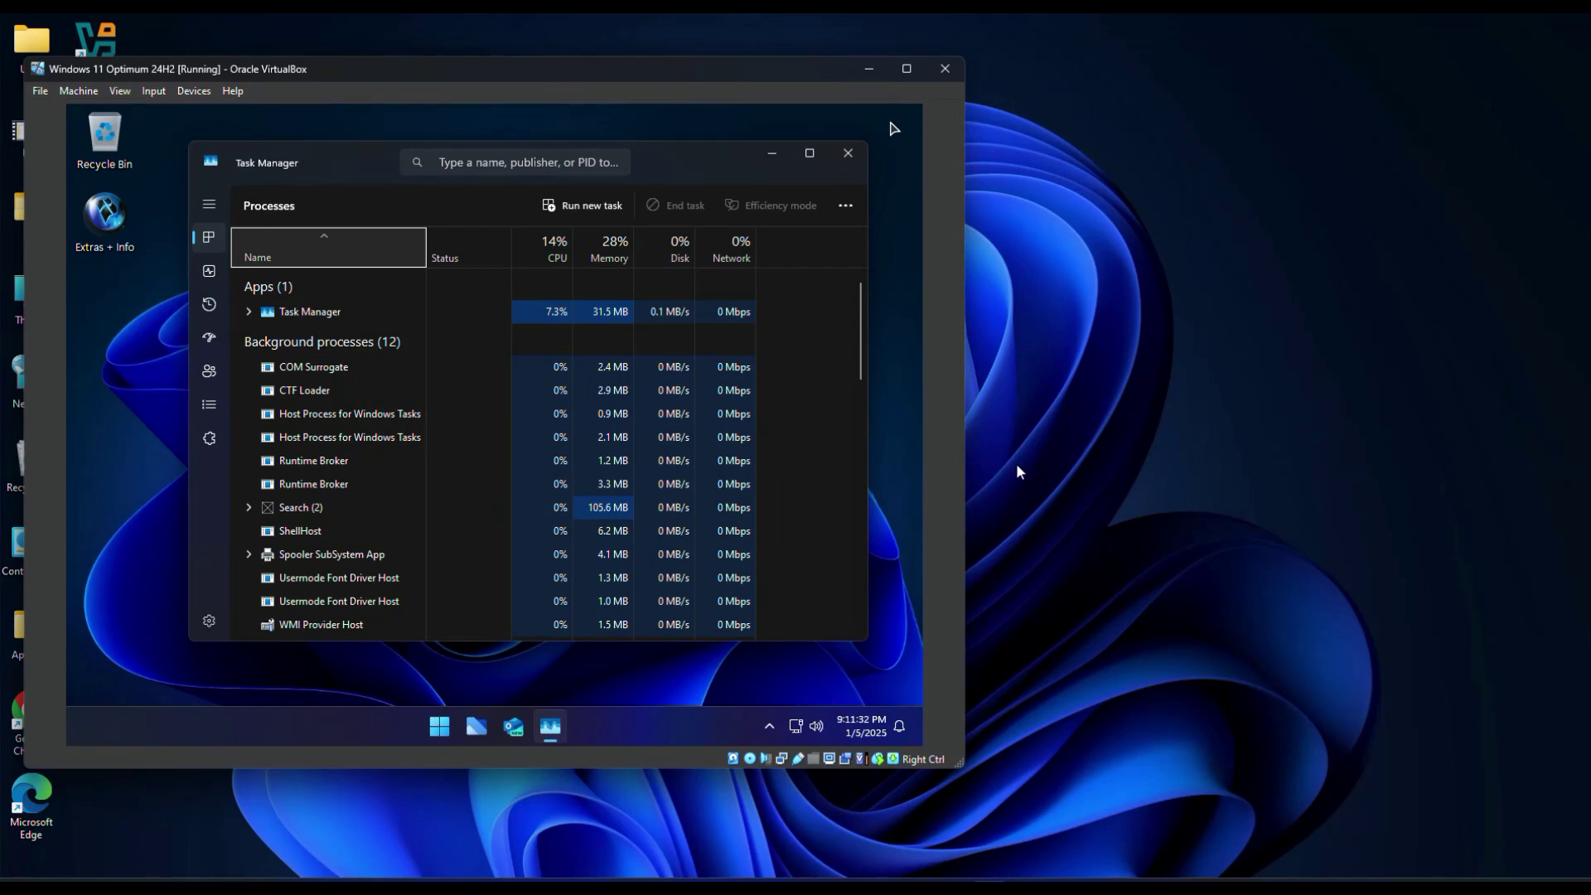
# Open Task Manager on the host, enlarge its window slightly and place it beside the virtual machine
pyautogui.rightClick(1152, 883)
pyautogui.click(1150, 831)
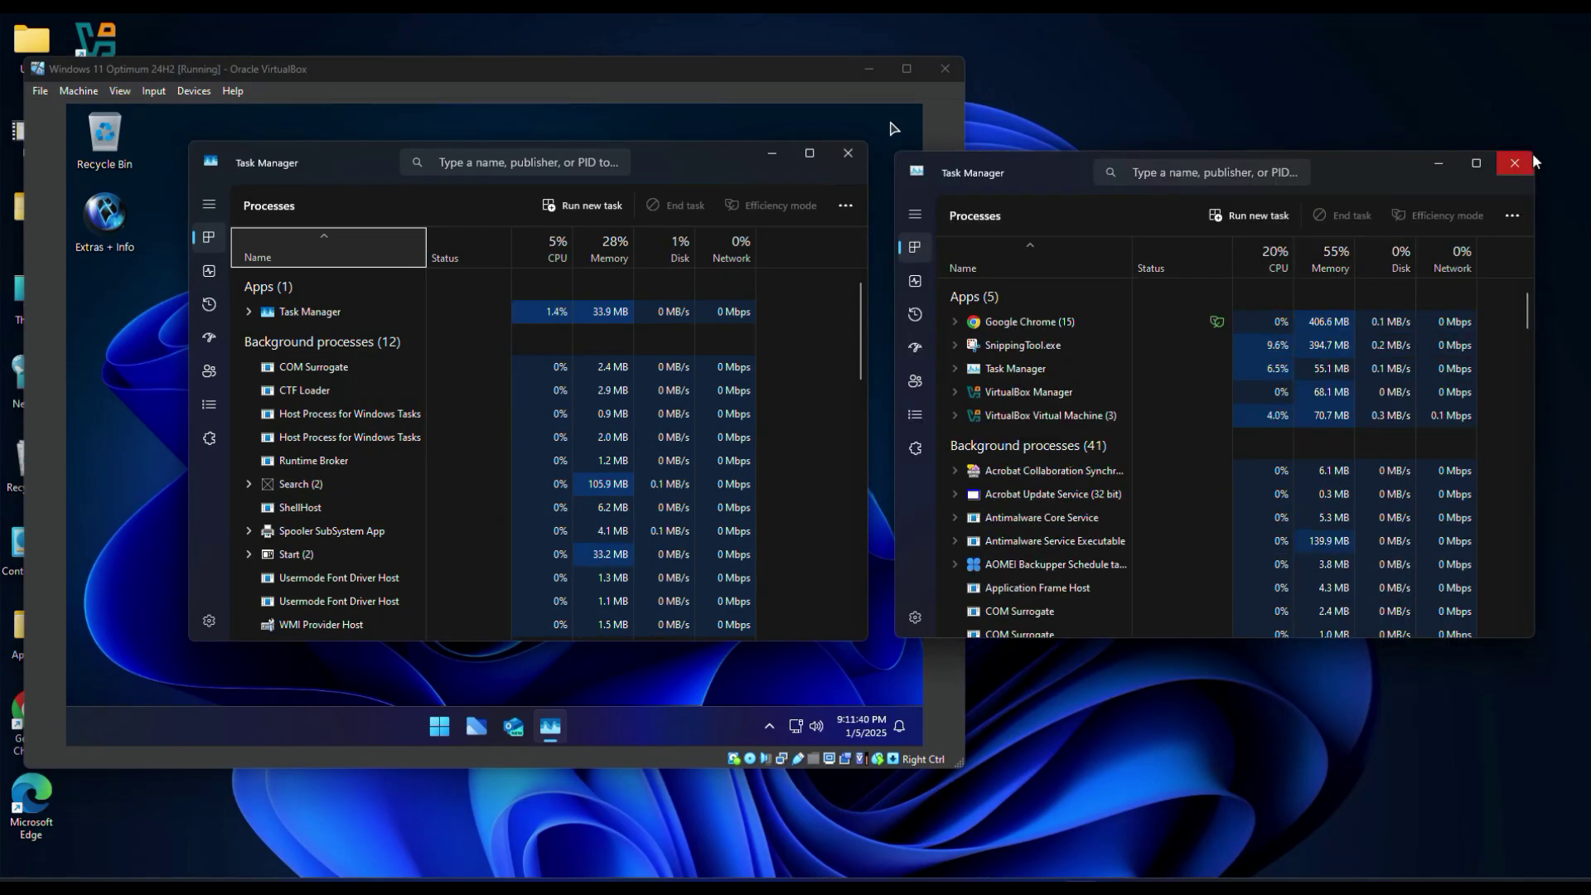
pyautogui.moveTo(1533, 634); pyautogui.dragTo(1562, 634)
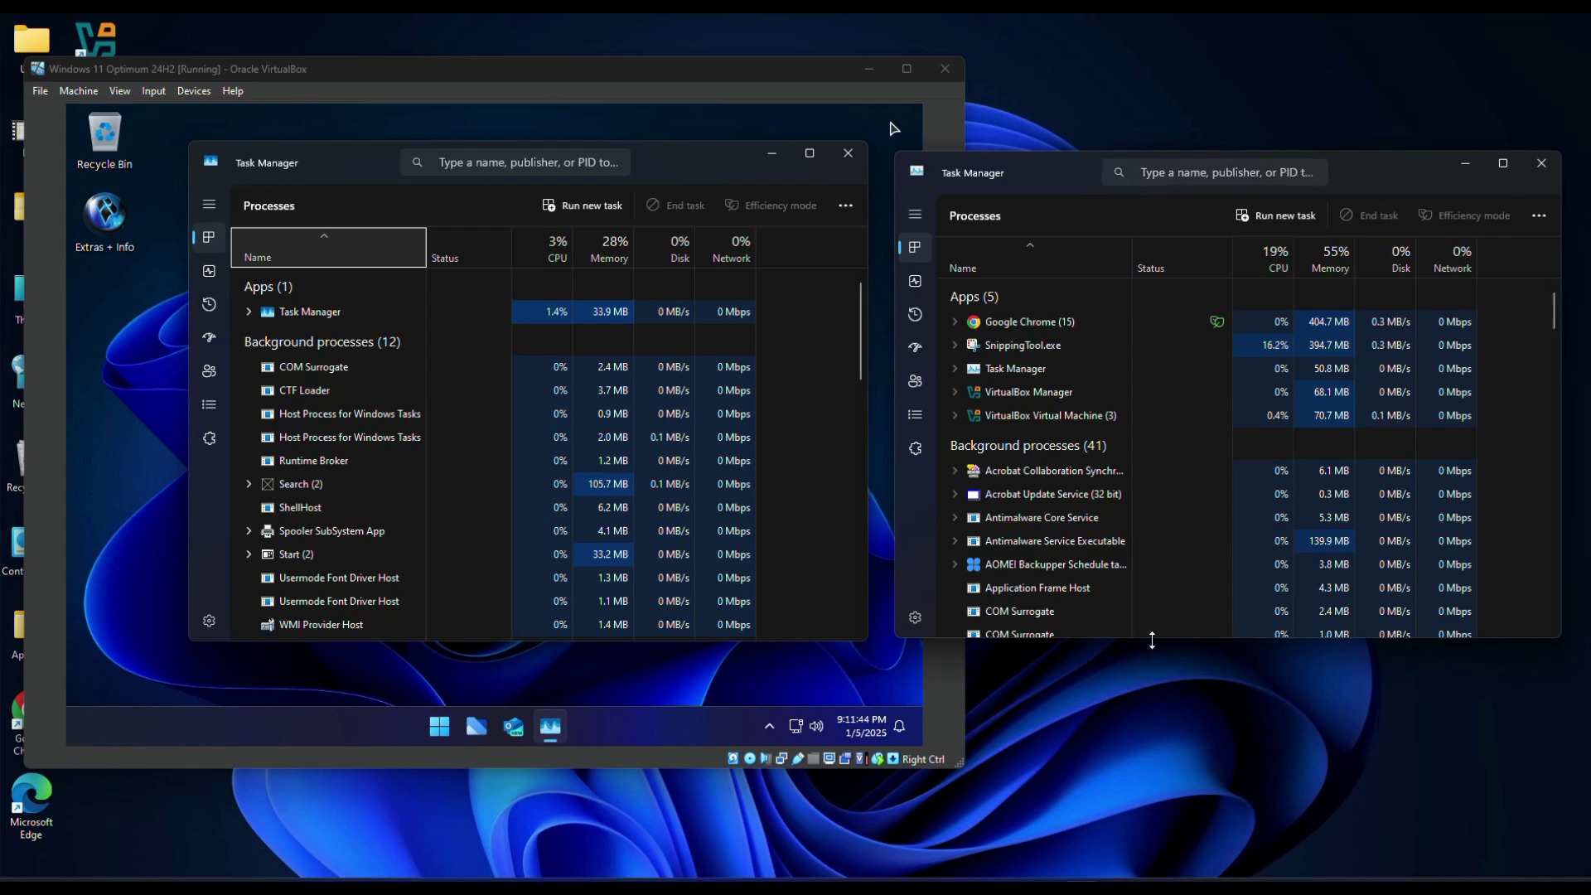
pyautogui.moveTo(1152, 640)
pyautogui.mouseDown()
pyautogui.moveTo(1152, 738)
pyautogui.moveTo(1152, 642)
pyautogui.moveTo(1152, 669)
pyautogui.mouseUp()
pyautogui.moveTo(1362, 172)
pyautogui.mouseDown()
pyautogui.moveTo(1366, 143)
pyautogui.moveTo(1361, 155)
pyautogui.mouseUp()
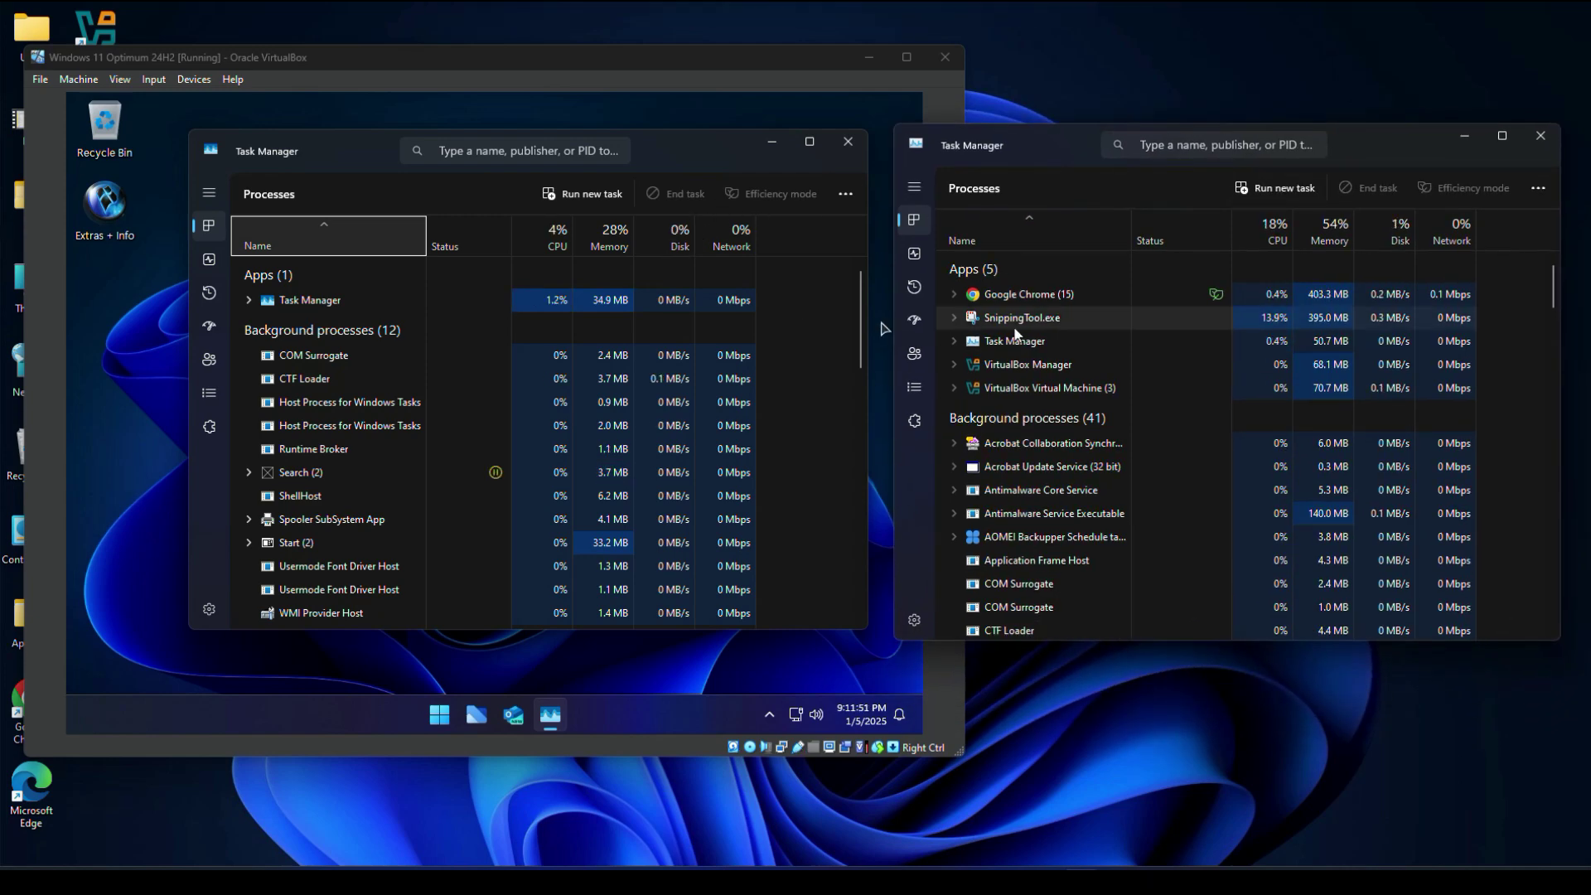
# Compare the background and Windows process lists of the host and the virtual machine in both Task Managers
pyautogui.scroll(-1, 1034, 331)
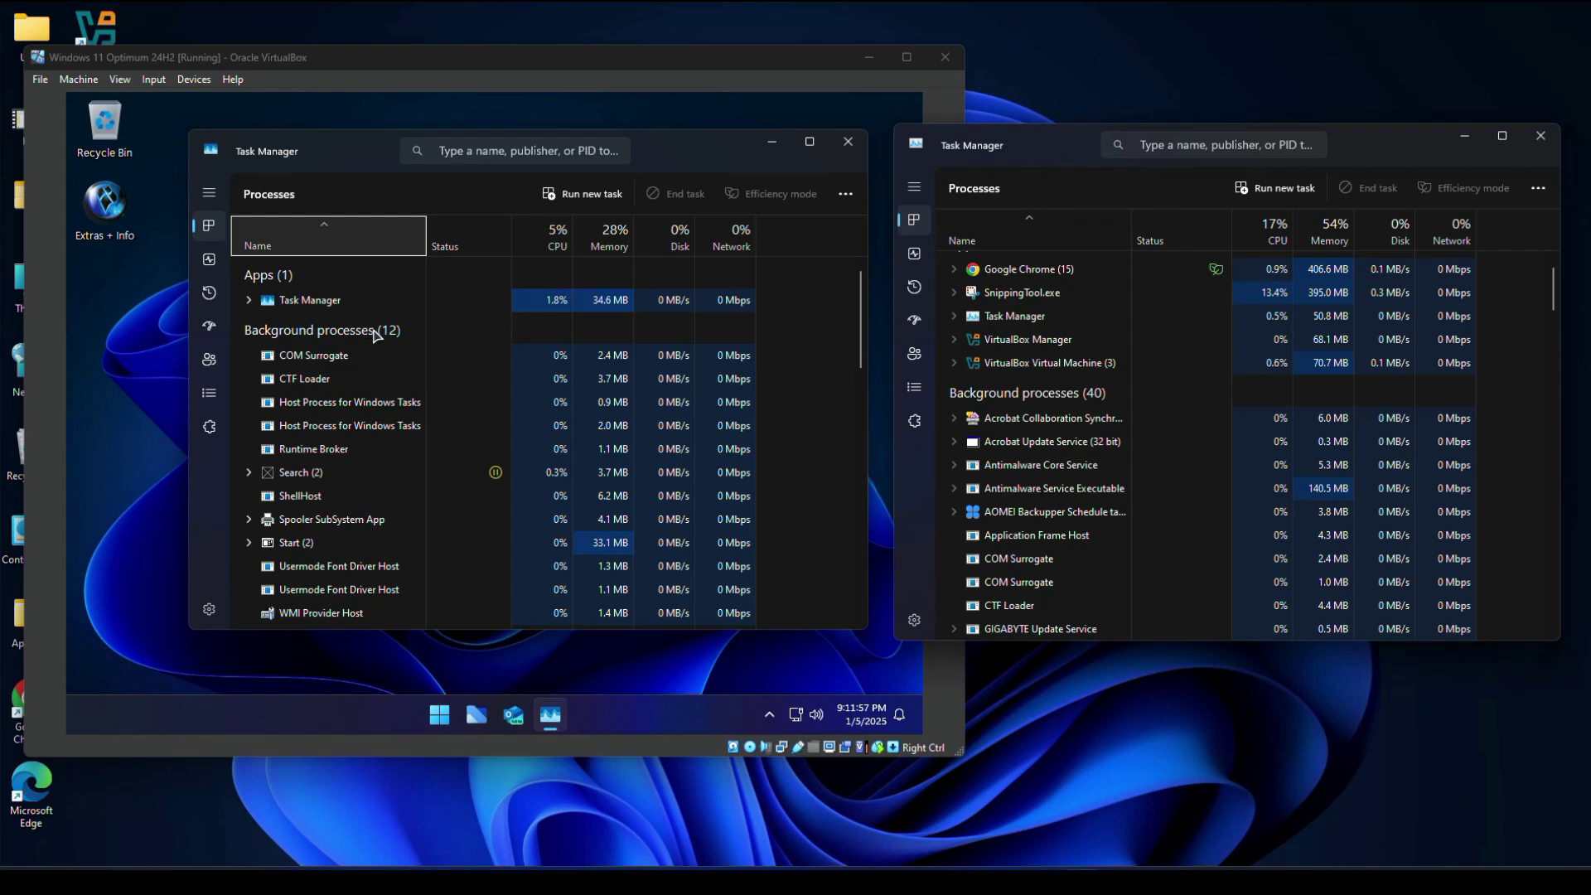
pyautogui.scroll(-8, 1150, 419)
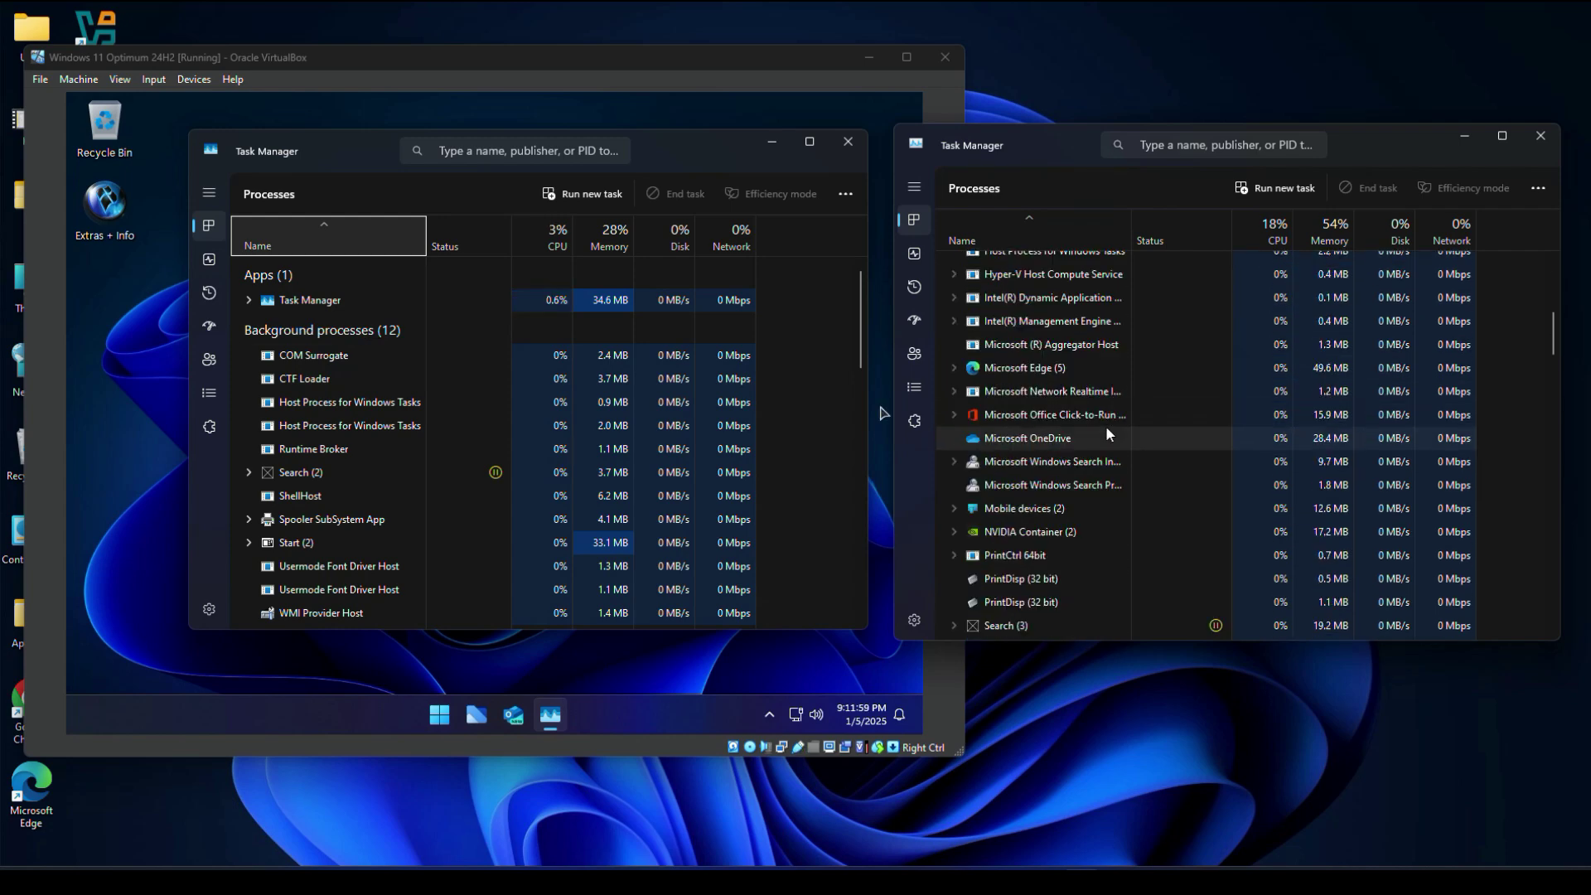
pyautogui.scroll(-10, 1106, 428)
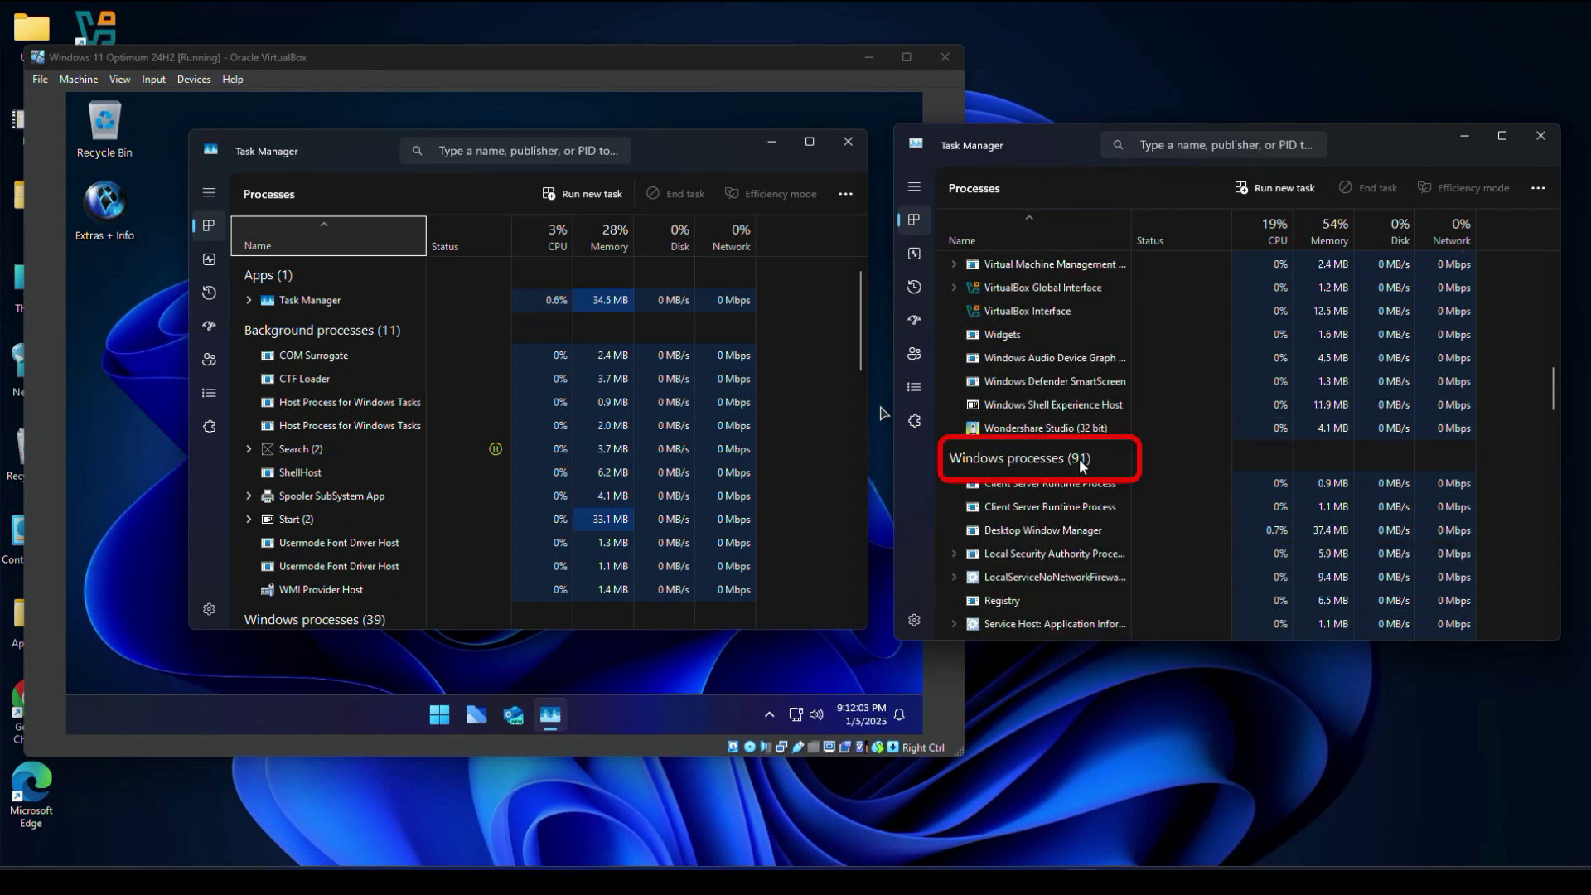
pyautogui.scroll(-6, 345, 385)
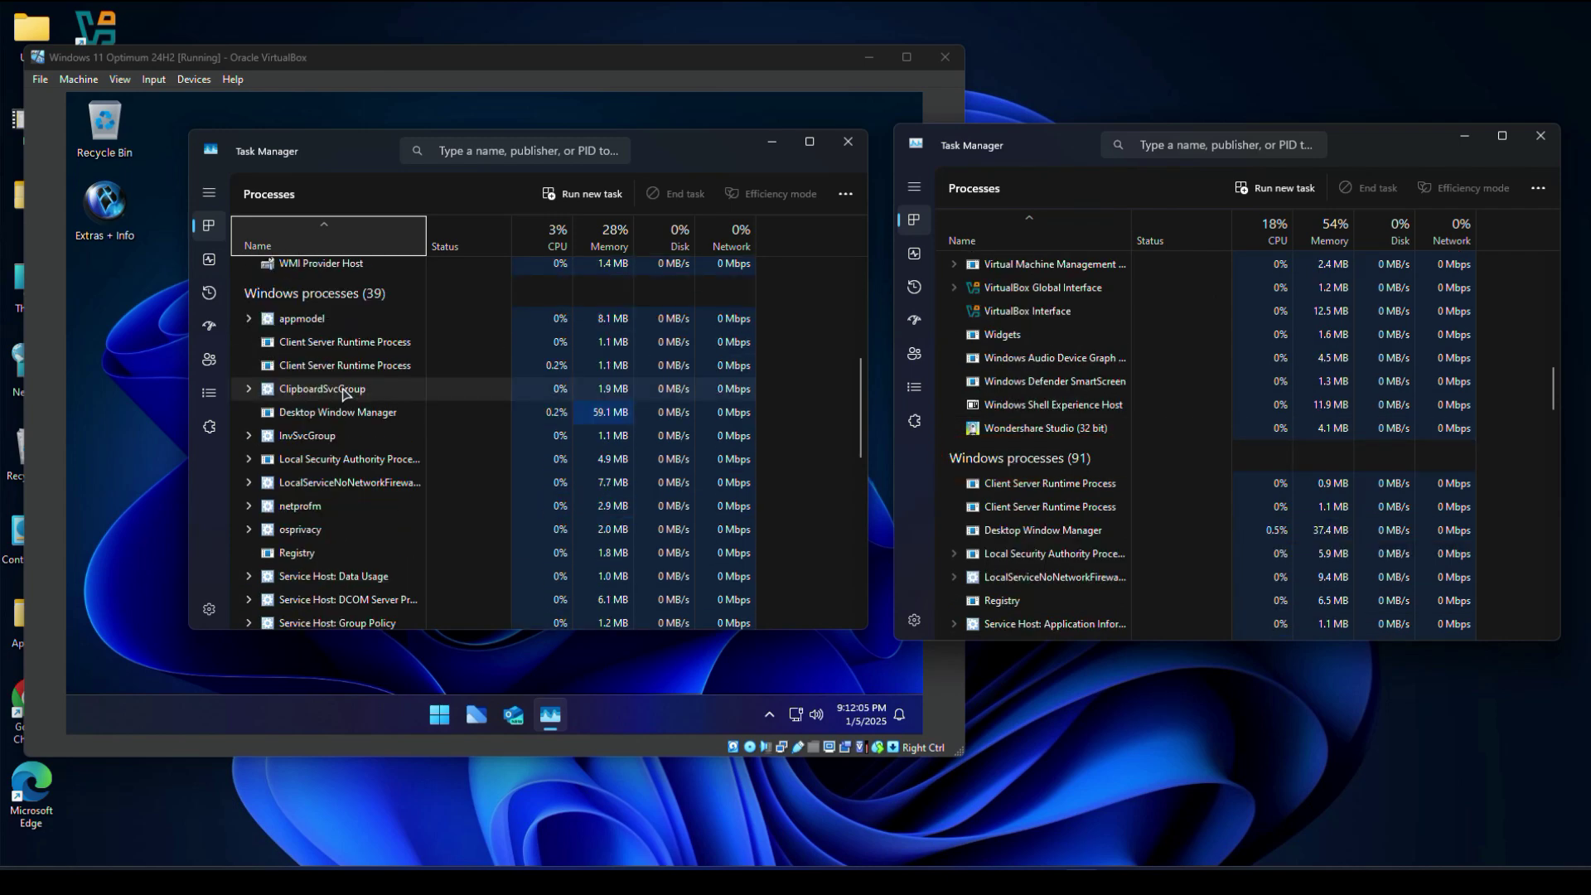
pyautogui.scroll(2, 339, 389)
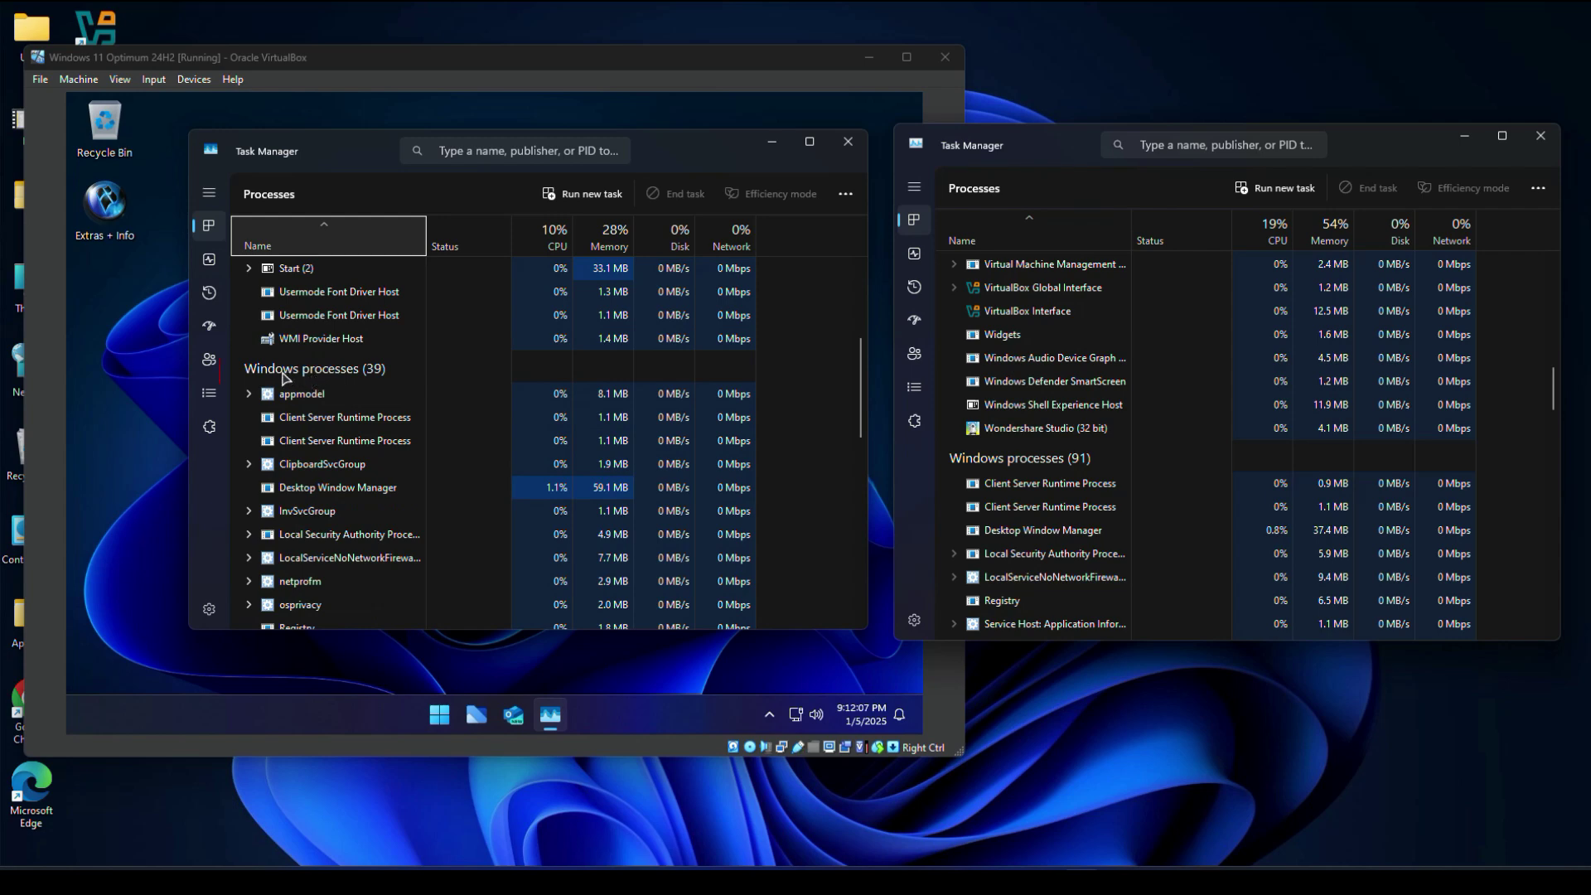
# Compare the CPU and memory performance of the virtual machine and the host in both Task Managers
pyautogui.click(210, 231)
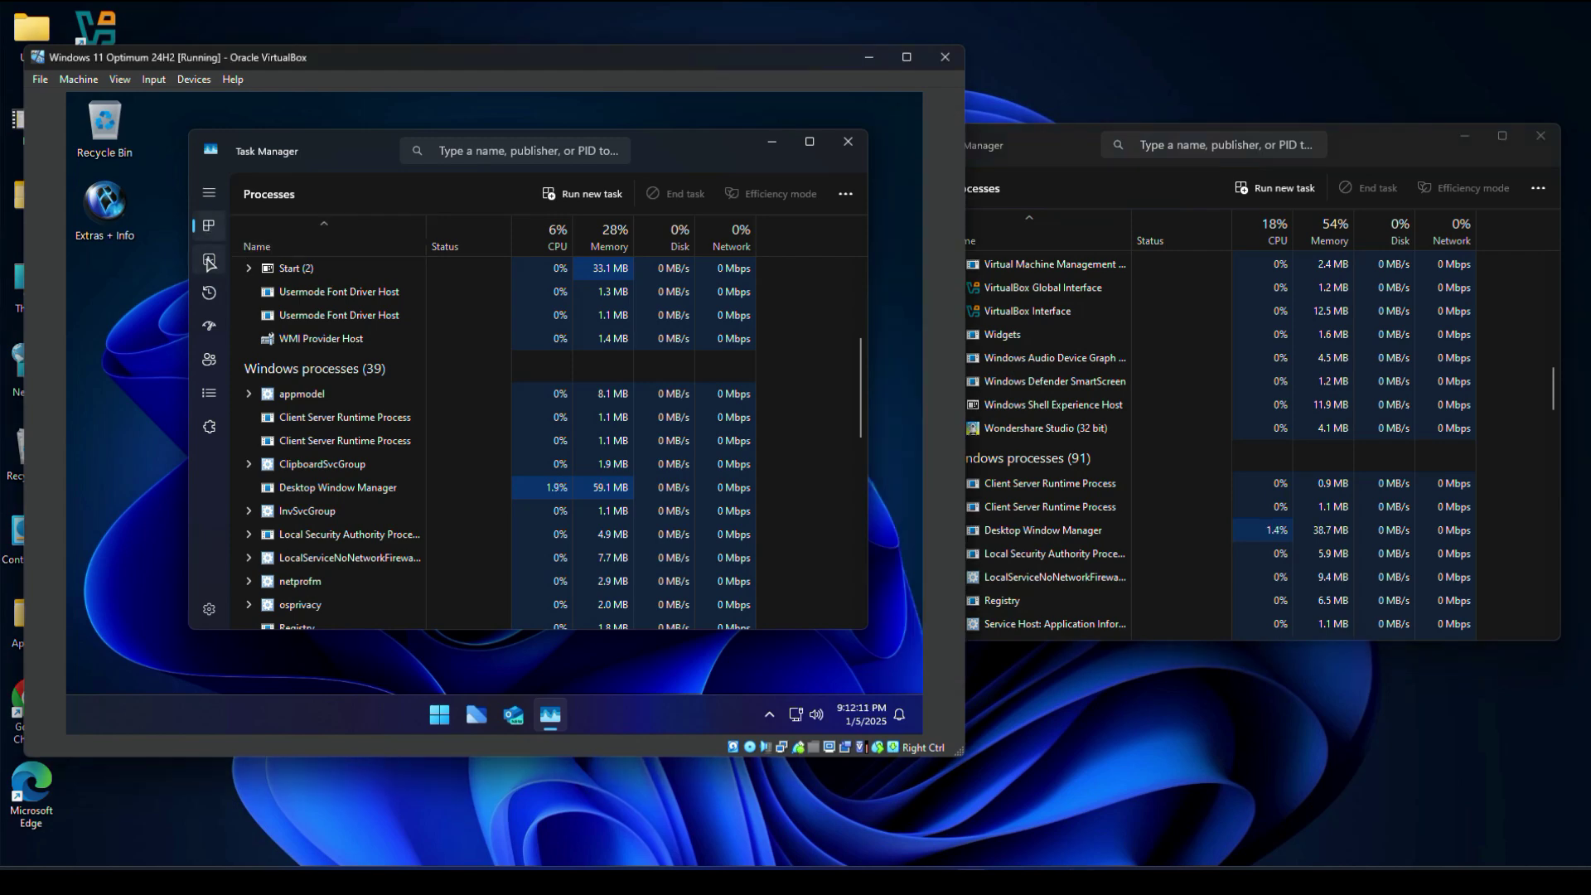
pyautogui.click(209, 259)
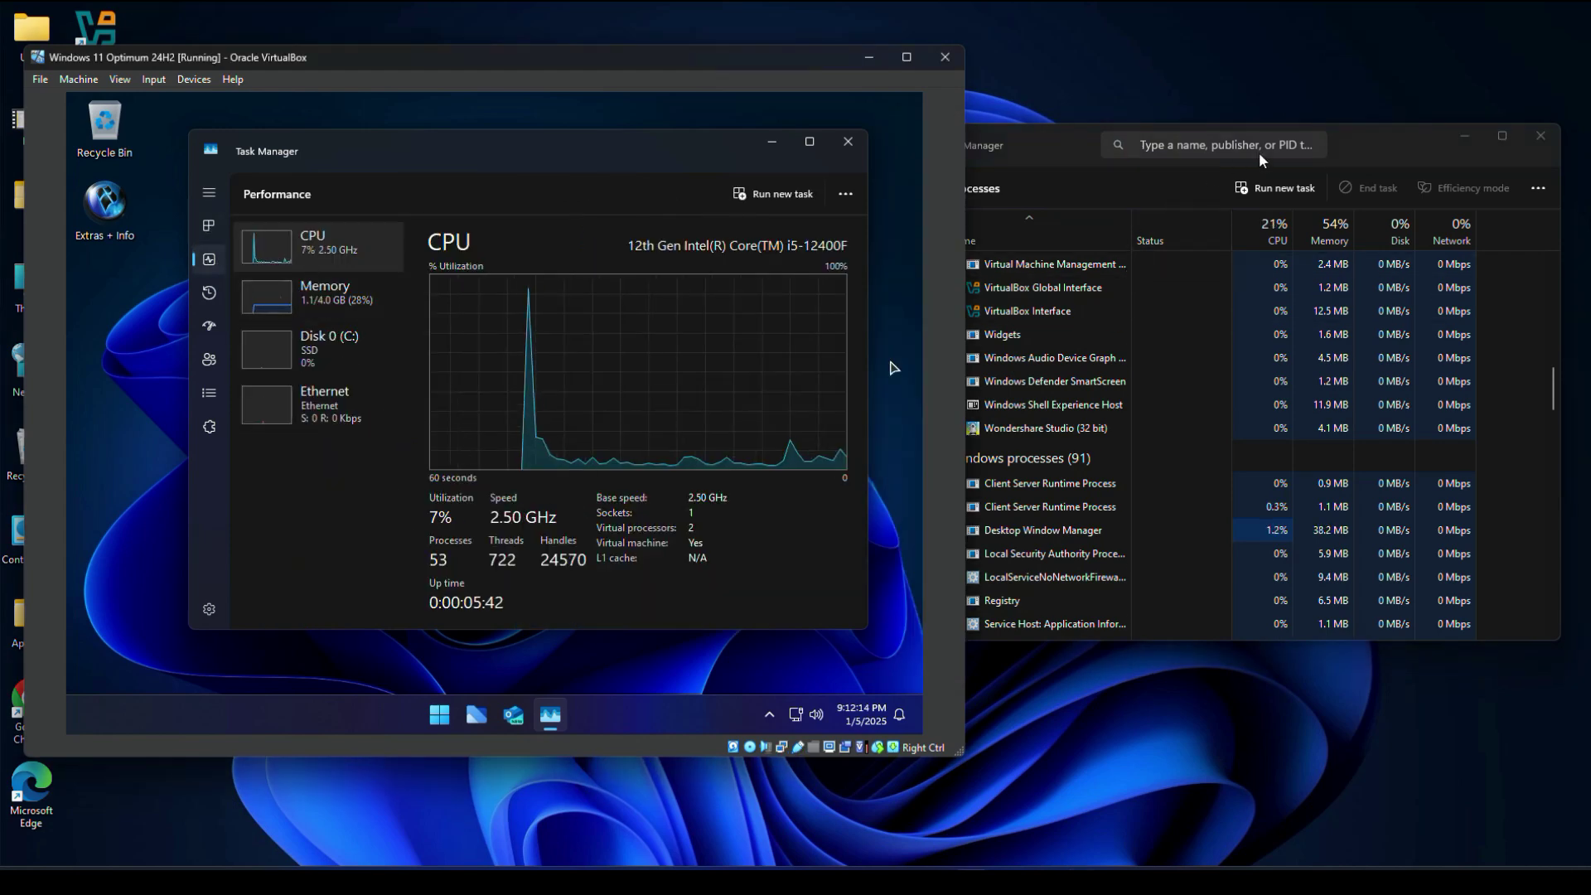
pyautogui.click(1361, 142)
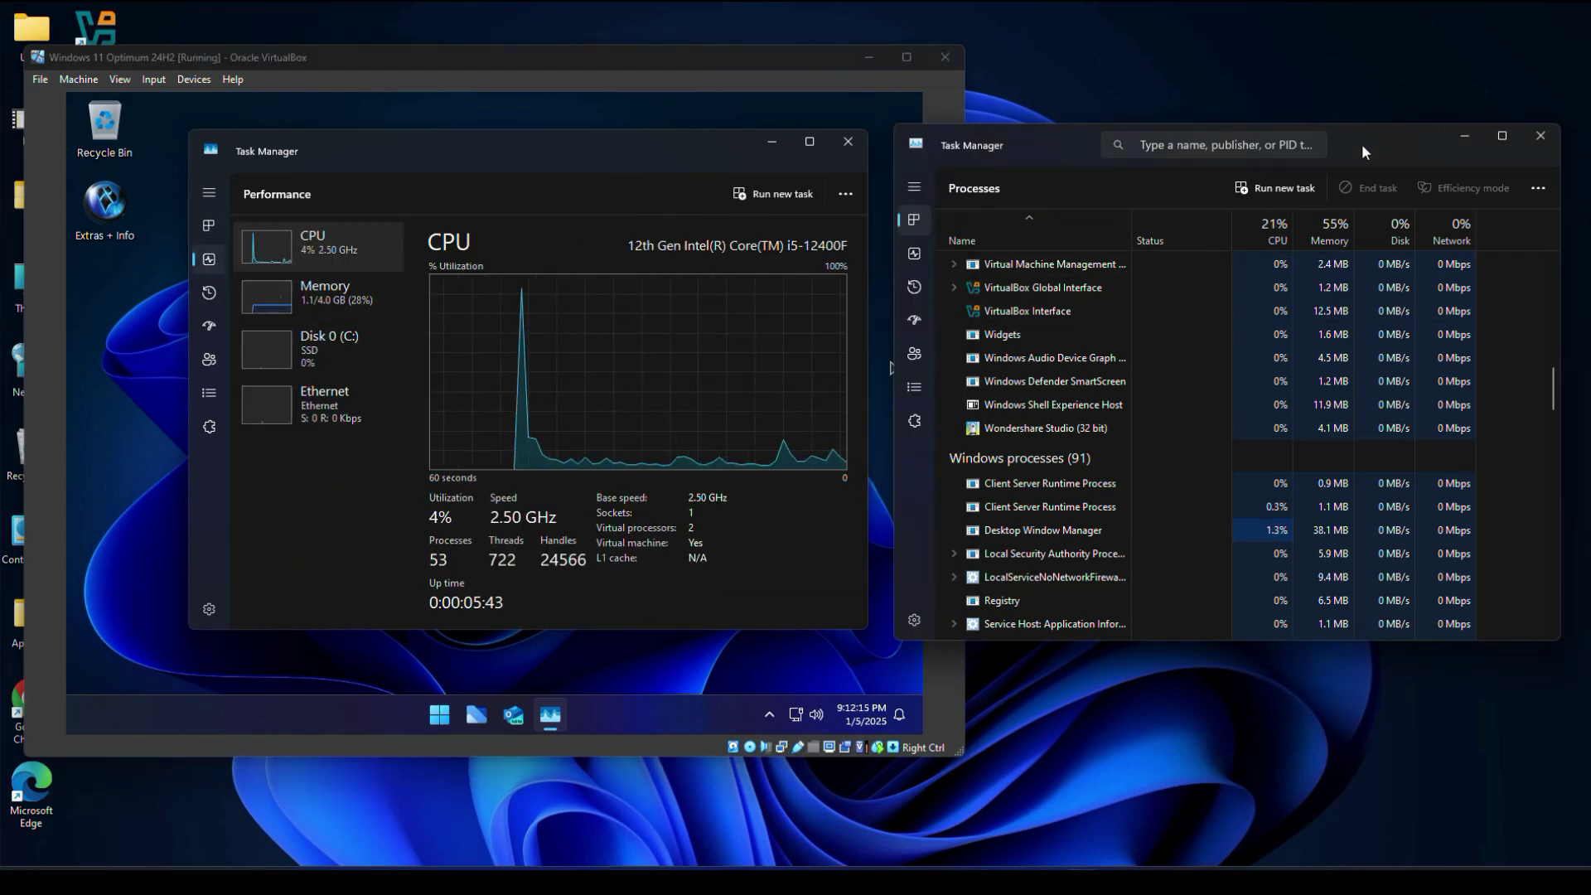
pyautogui.click(915, 259)
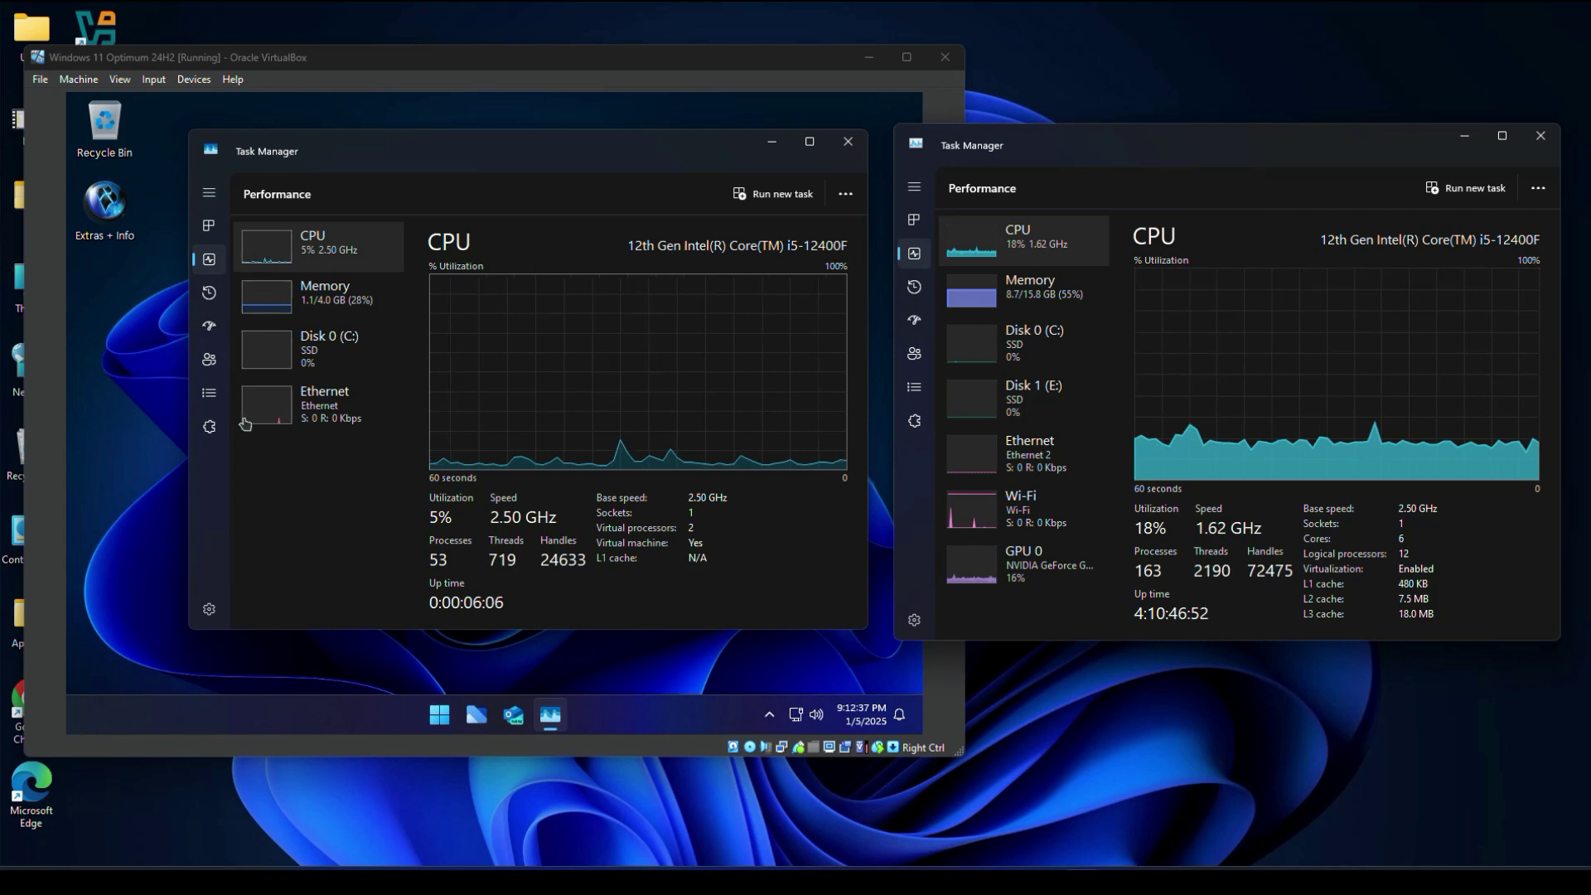
pyautogui.click(309, 299)
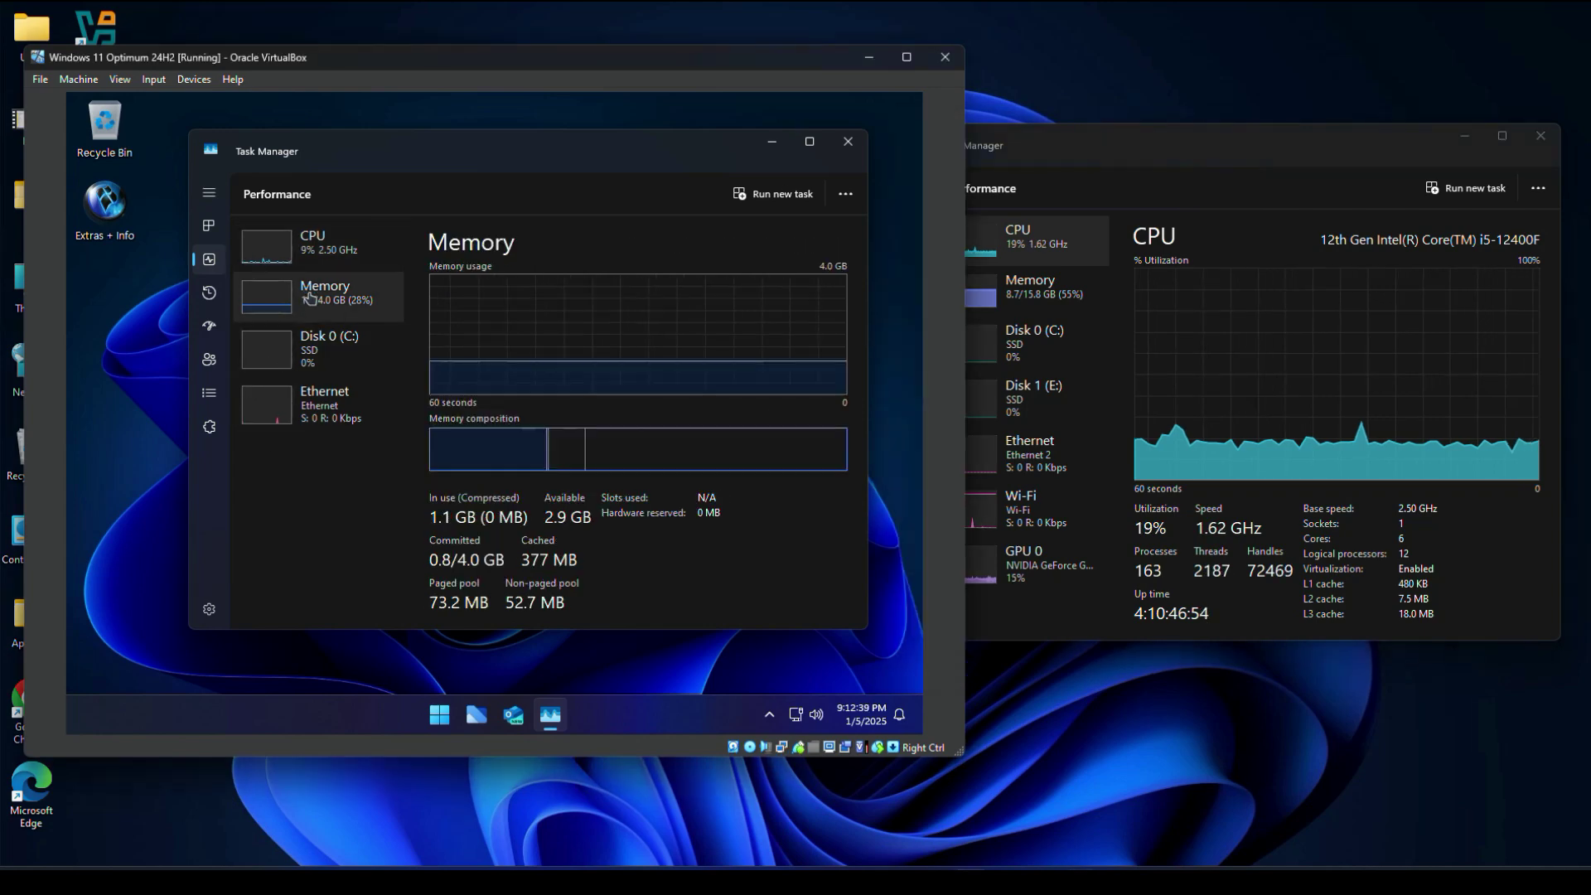
pyautogui.click(1049, 303)
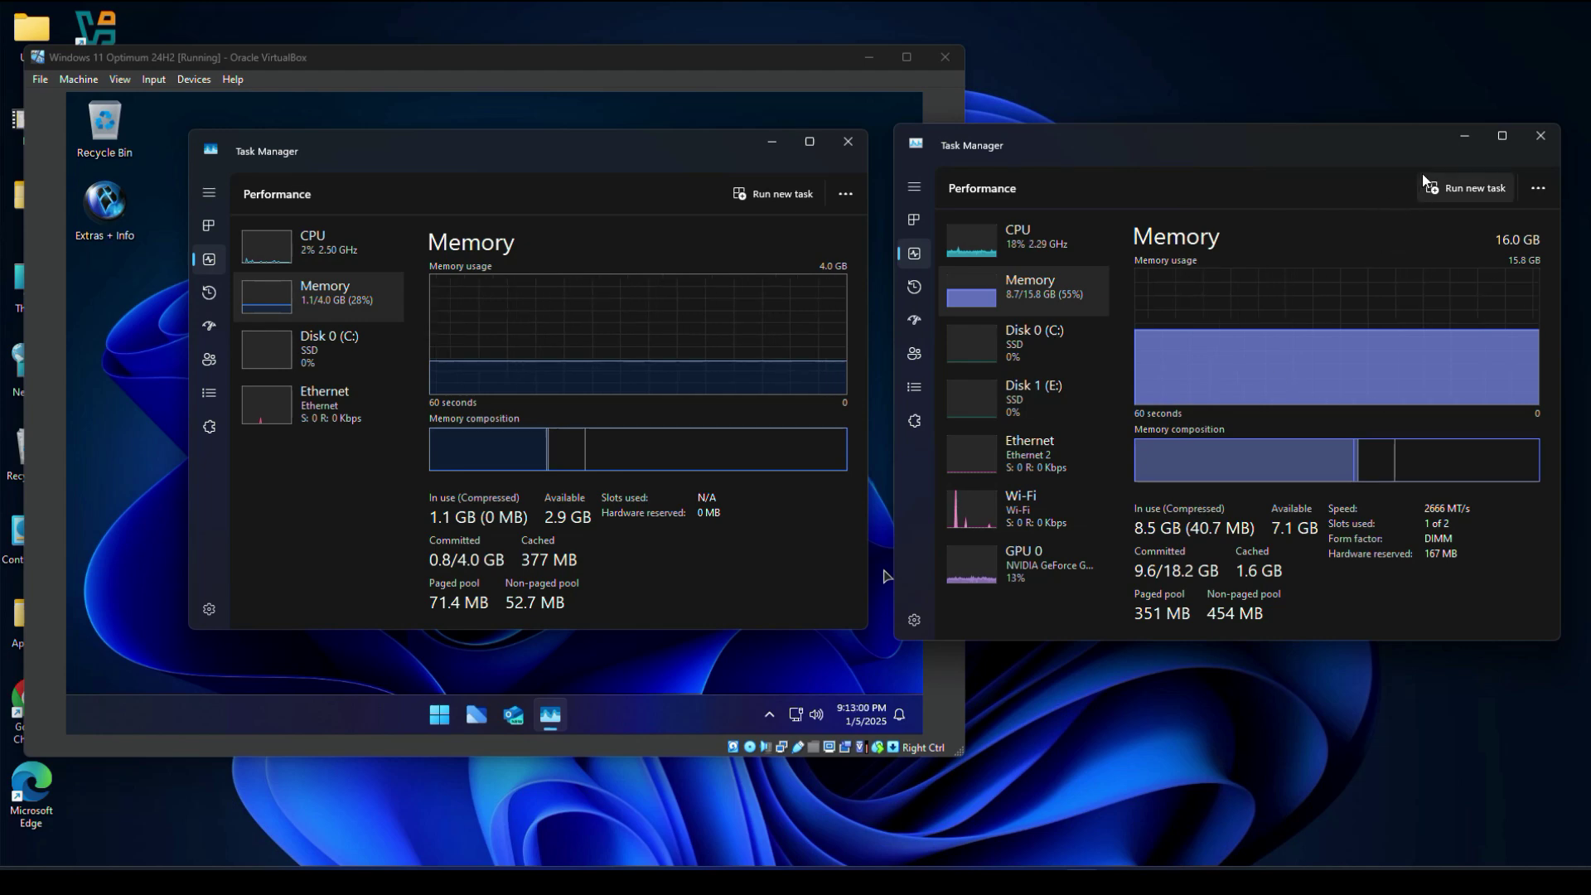
# Close the Task Managers on the host and in the virtual machine, and maximize the VirtualBox window
pyautogui.click(1538, 139)
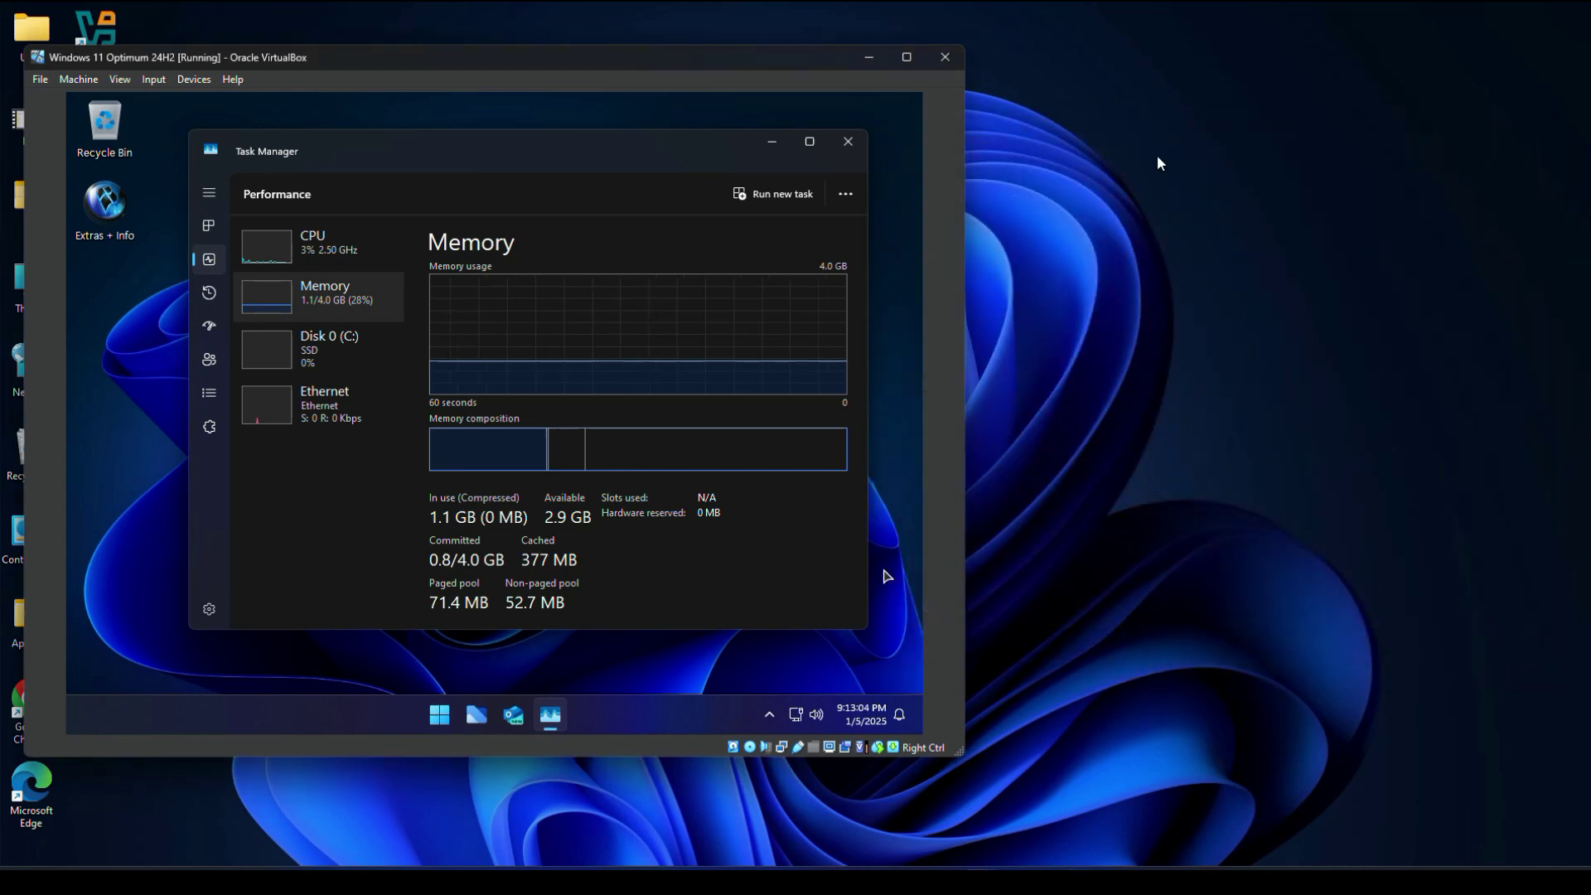
pyautogui.click(848, 142)
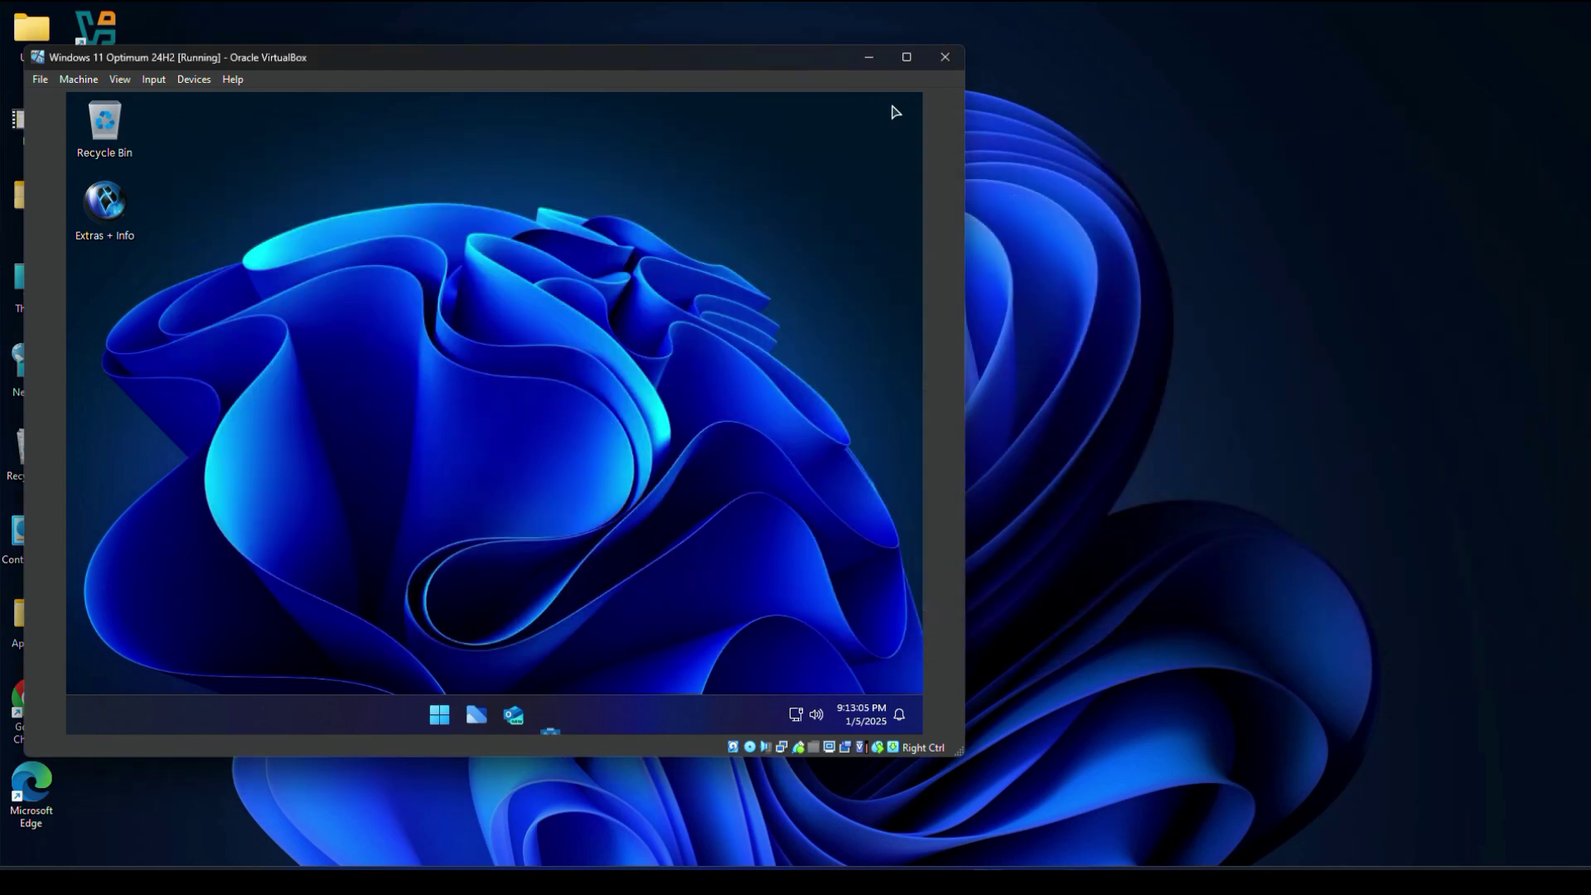
pyautogui.click(906, 57)
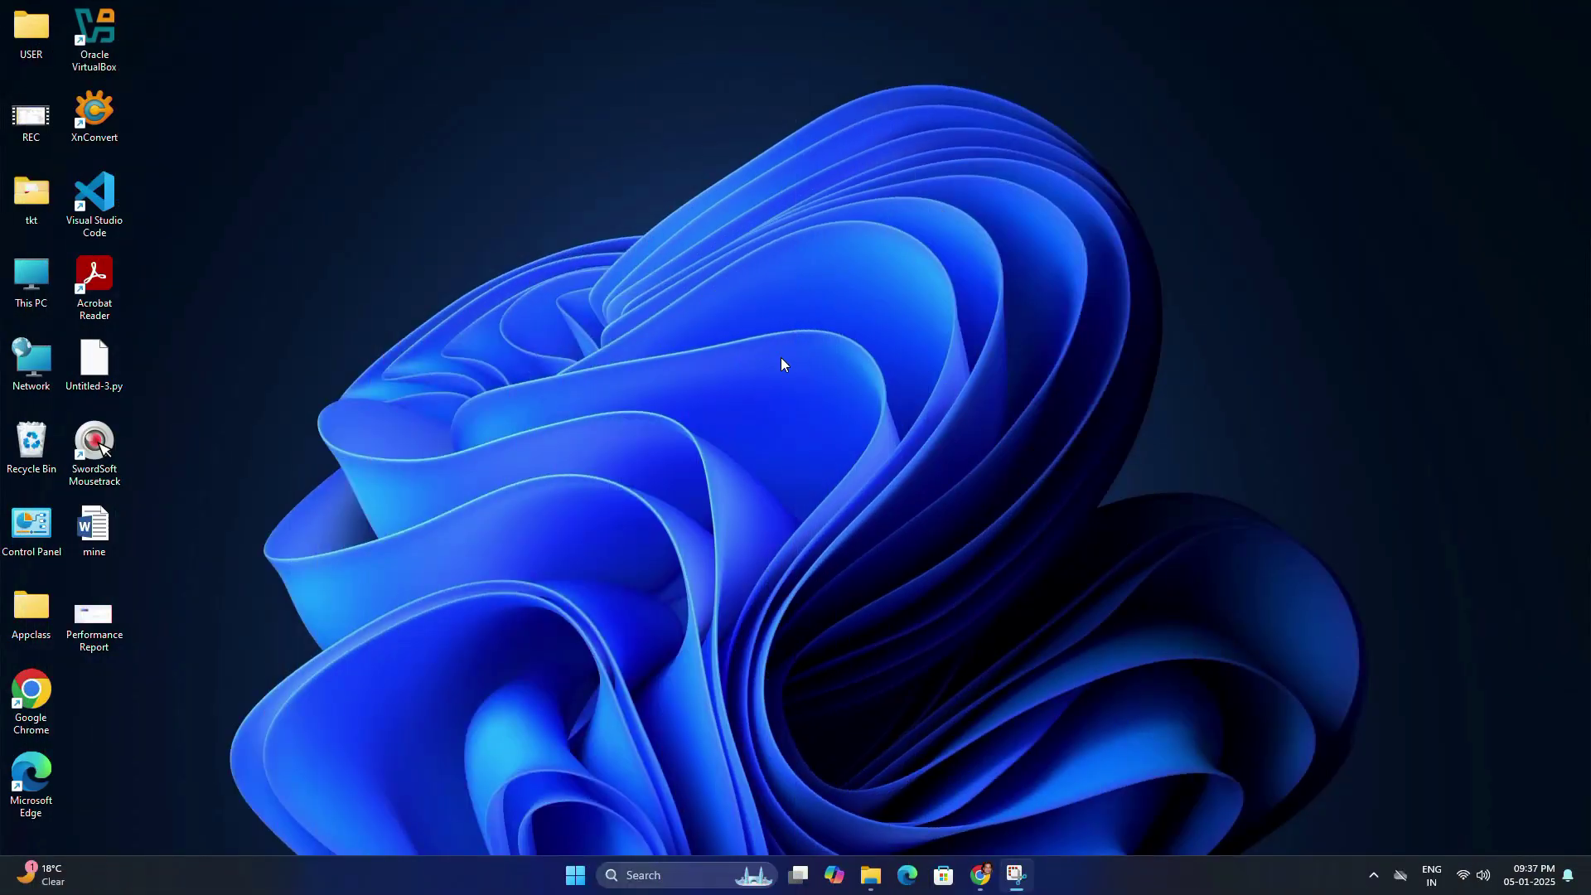
# Switch to Google Chrome and search Google for "windows x lite optimum 11"
pyautogui.click(980, 875)
pyautogui.click(604, 341)
pyautogui.write('w')
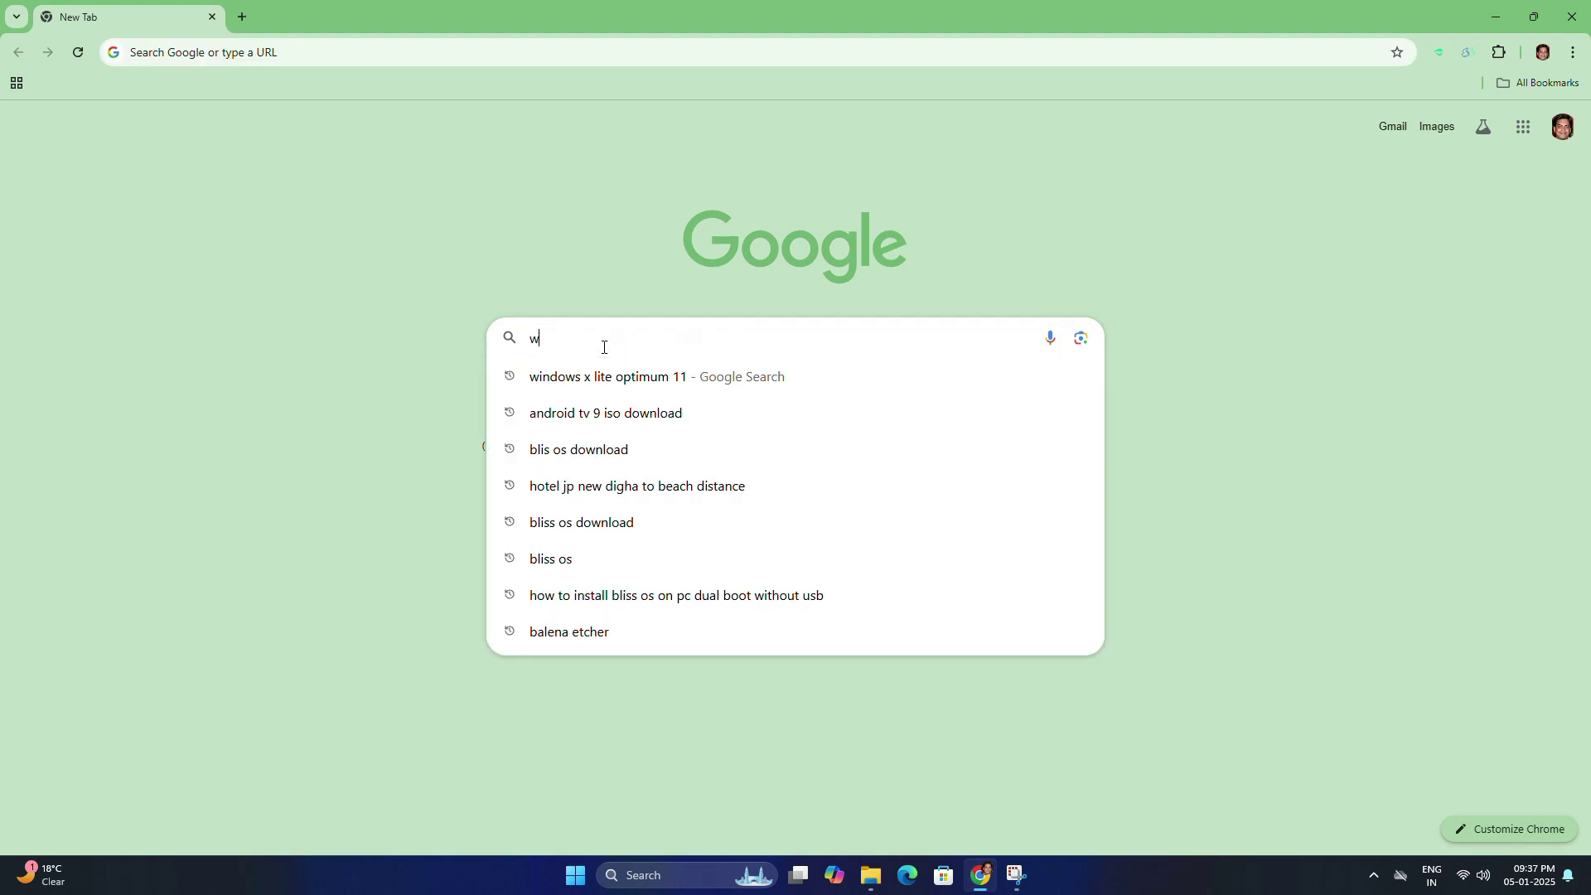
pyautogui.write('indows x li')
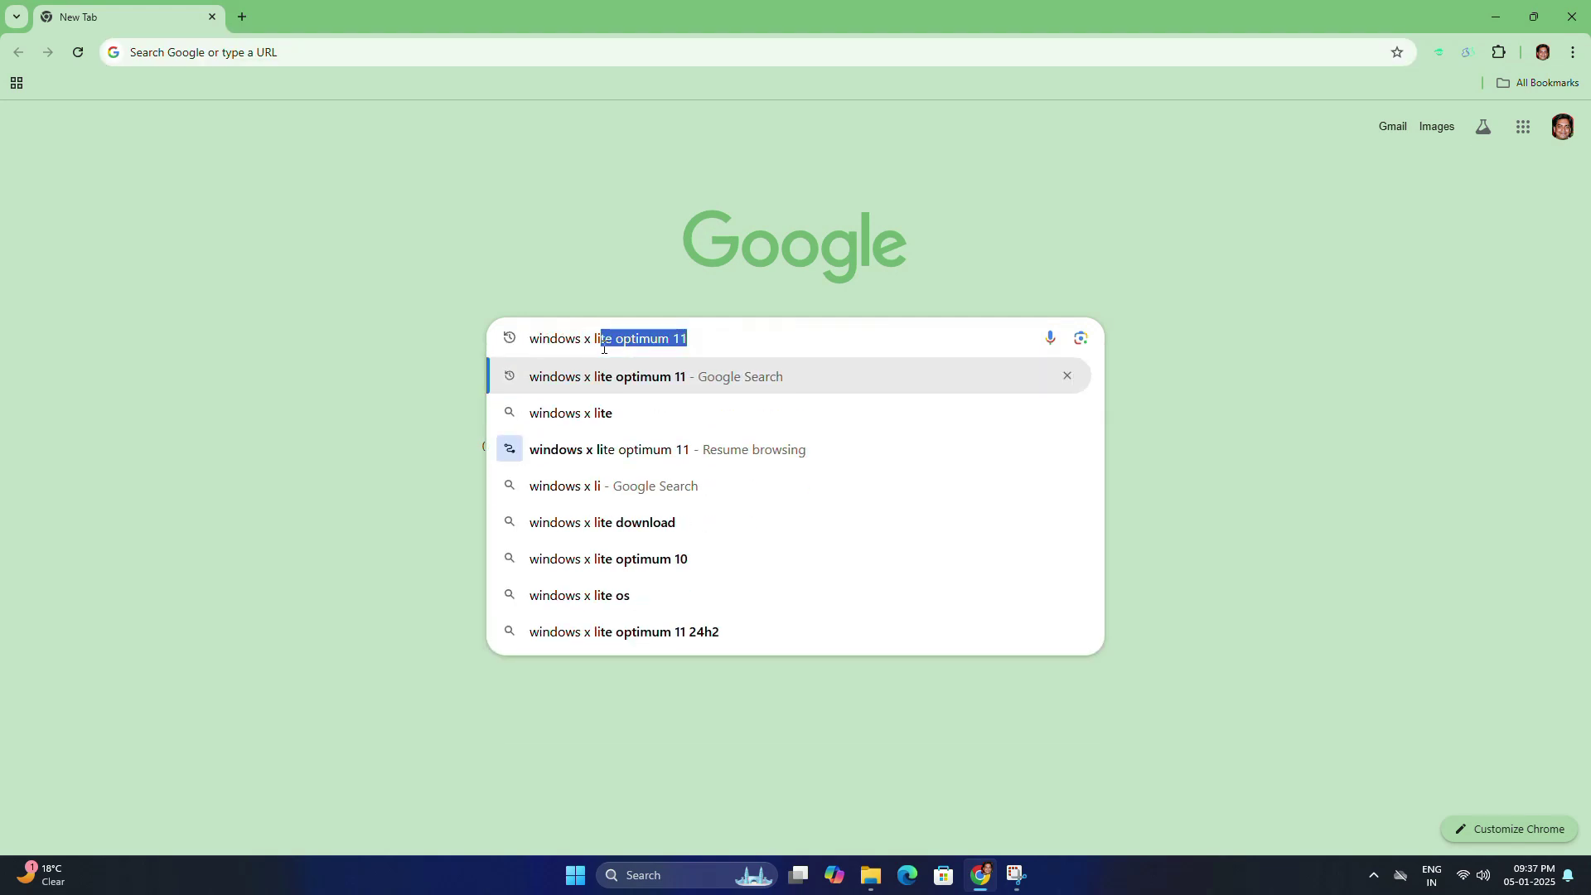
pyautogui.write('te optimum 11')
pyautogui.click(679, 377)
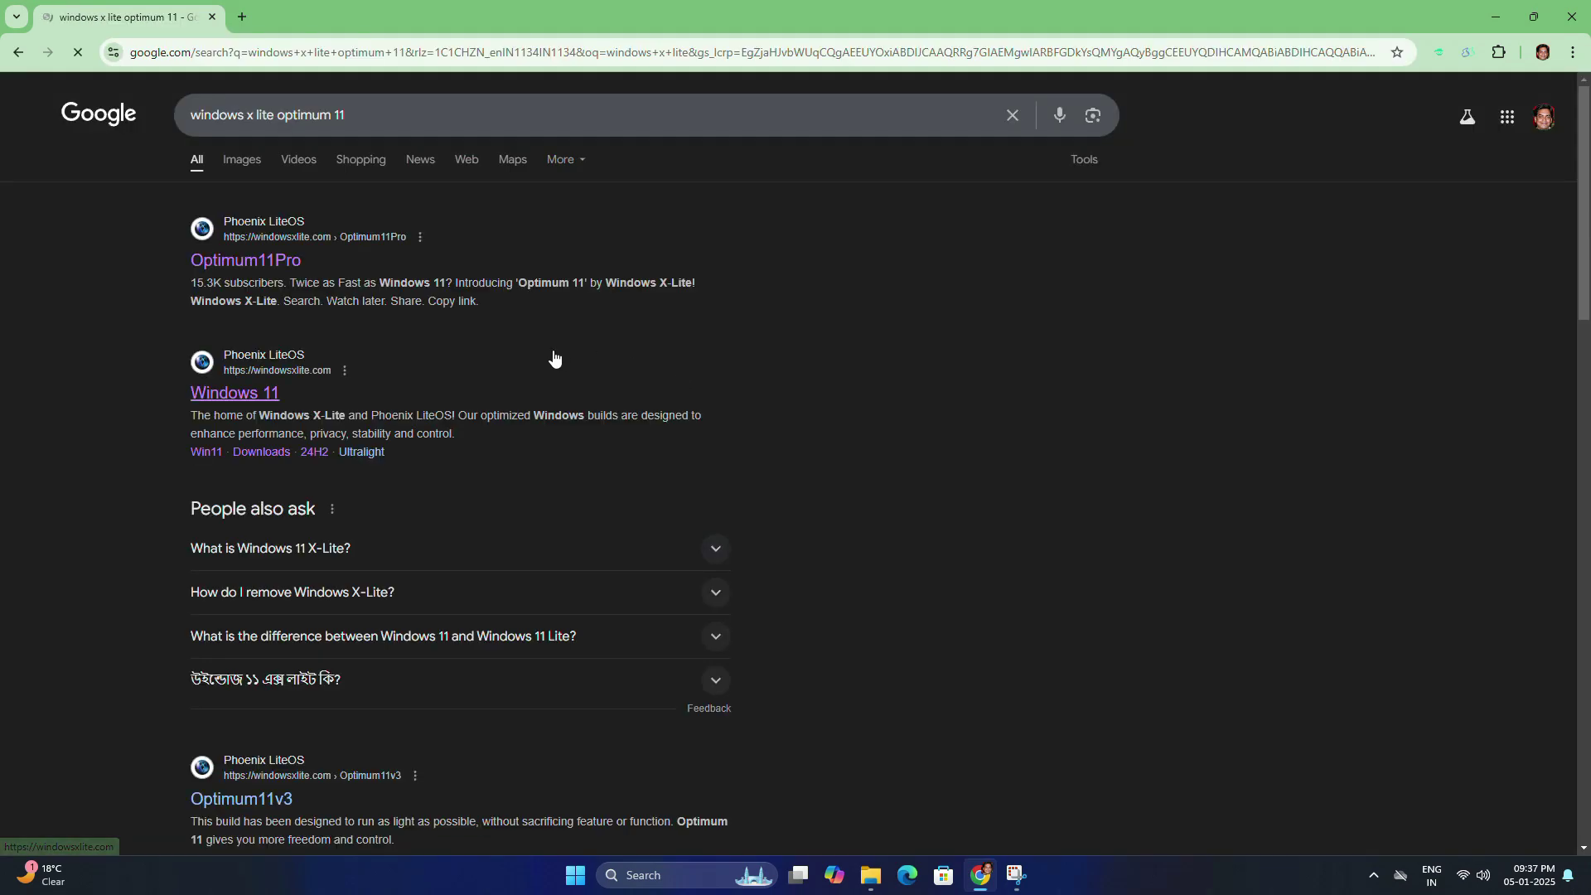
# Open the Optimum11Pro search result and look over the builds offered on its page
pyautogui.click(257, 267)
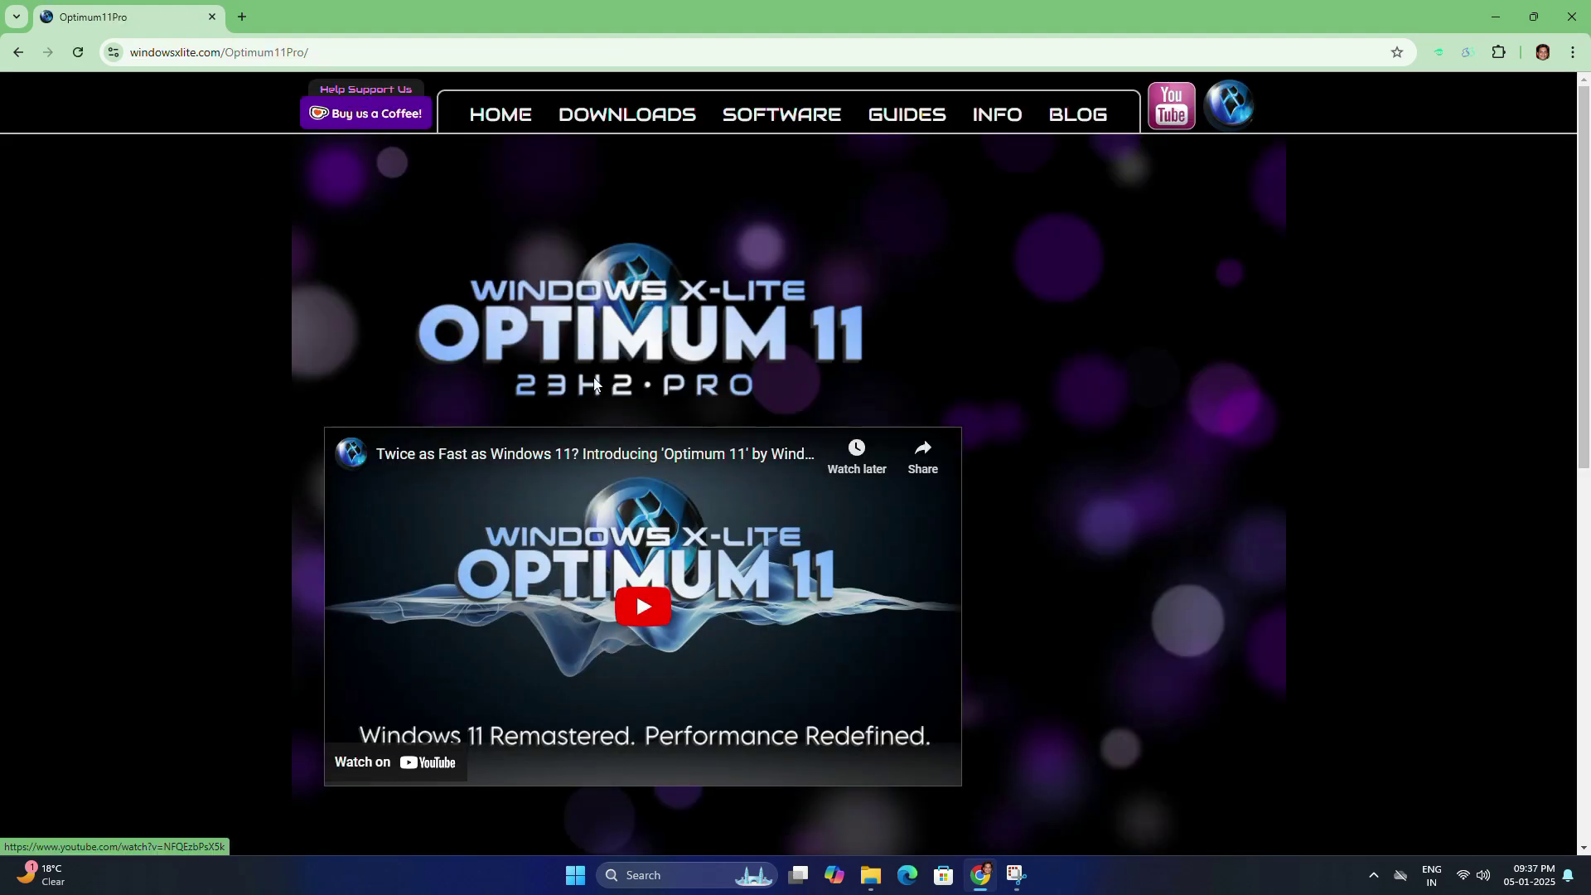
pyautogui.scroll(-2, 636, 425)
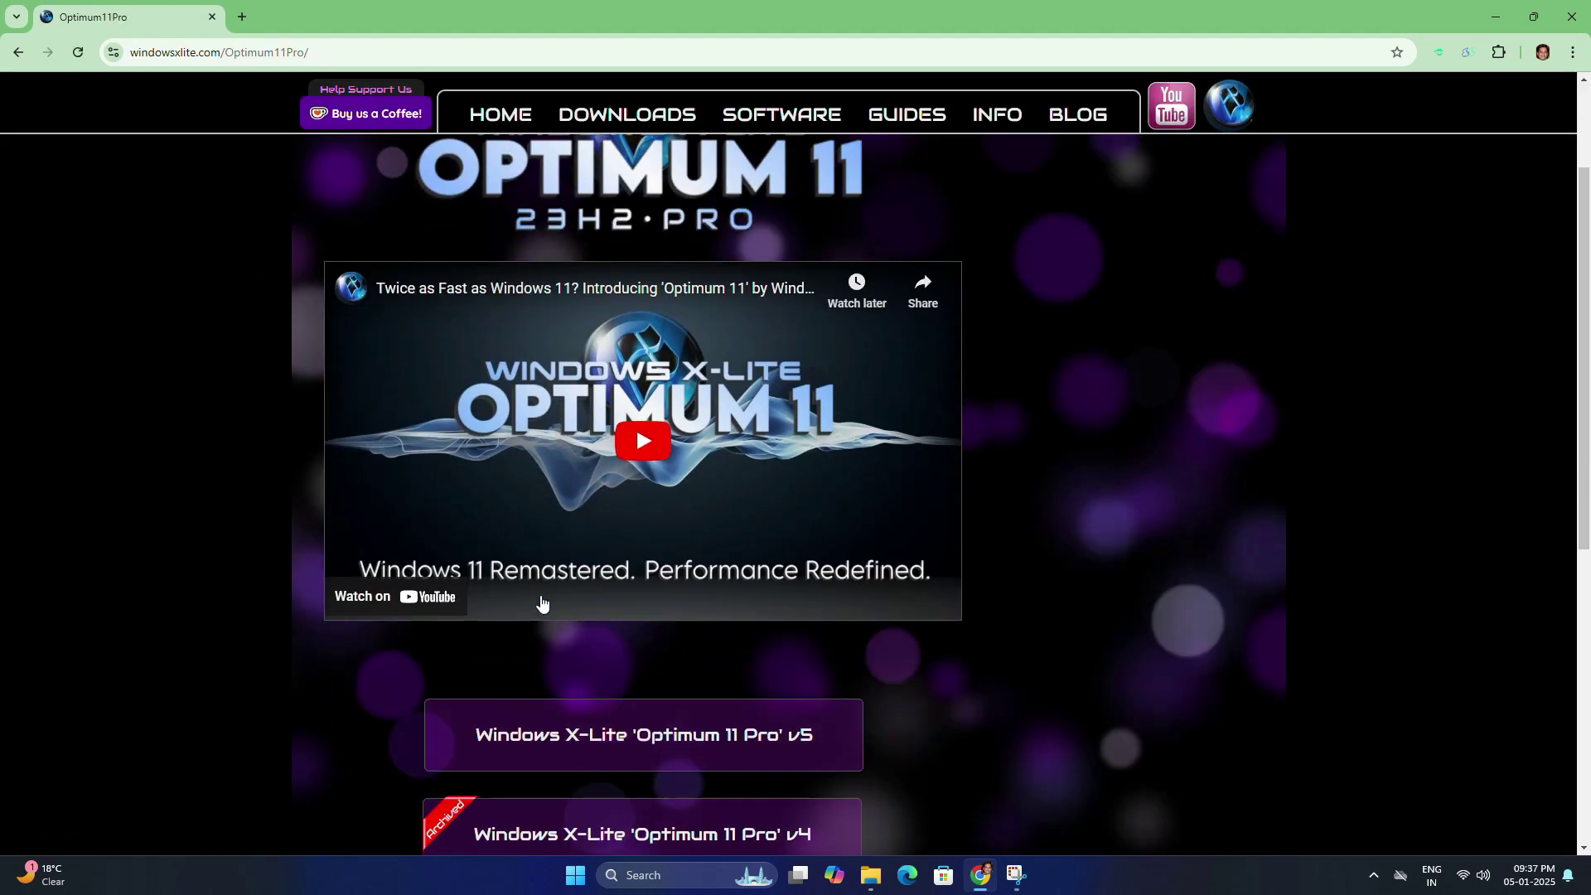
pyautogui.scroll(2, 633, 389)
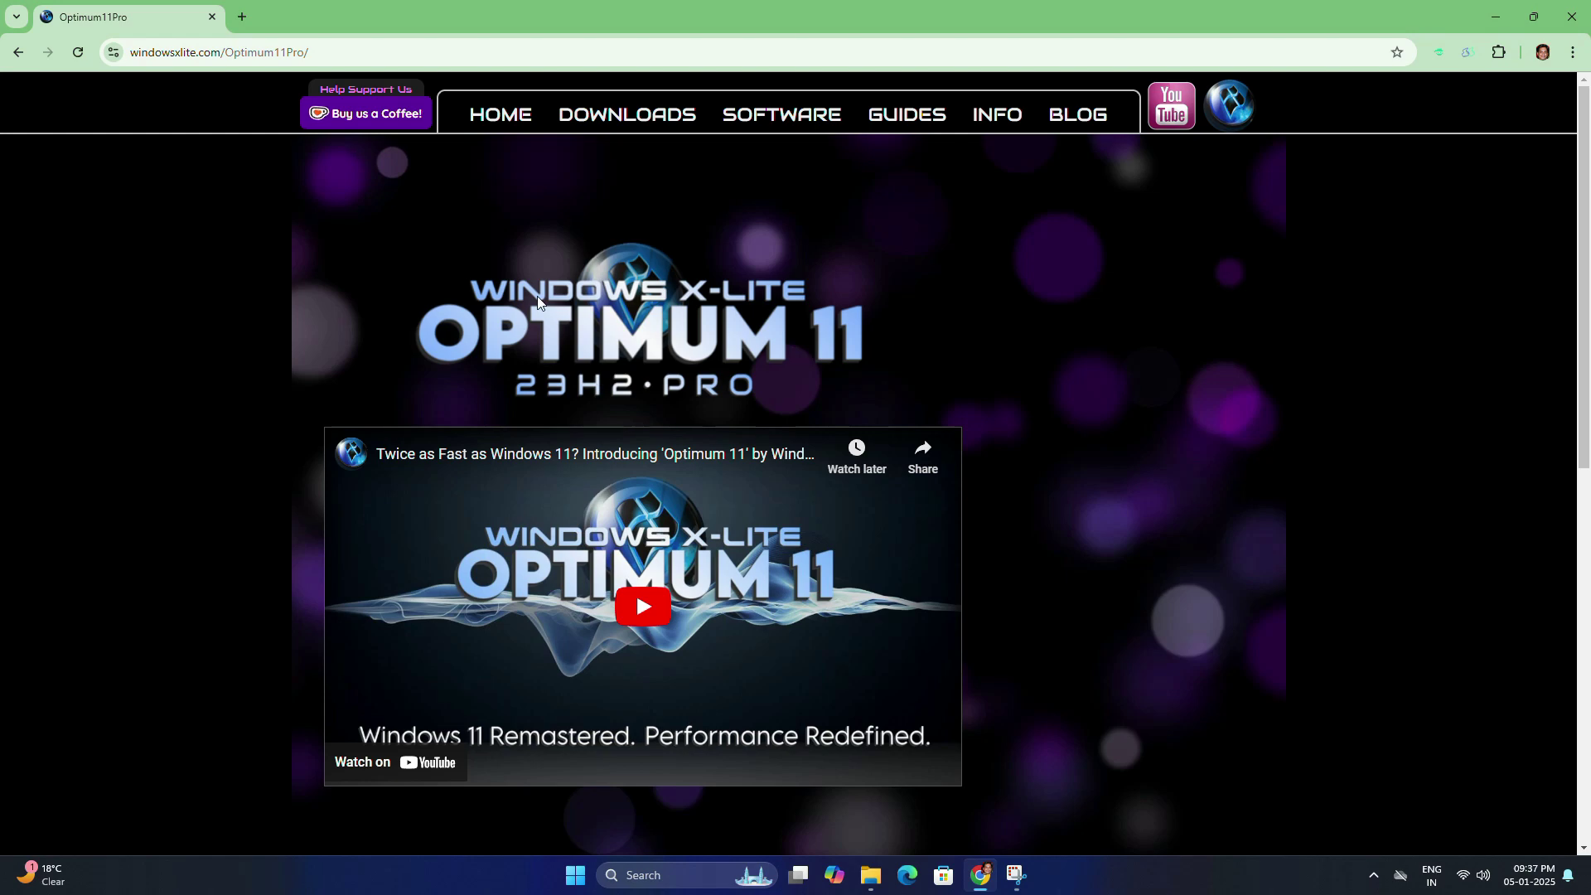
# Open the Windows 11 24H2 builds page through the site's downloads section
pyautogui.click(620, 121)
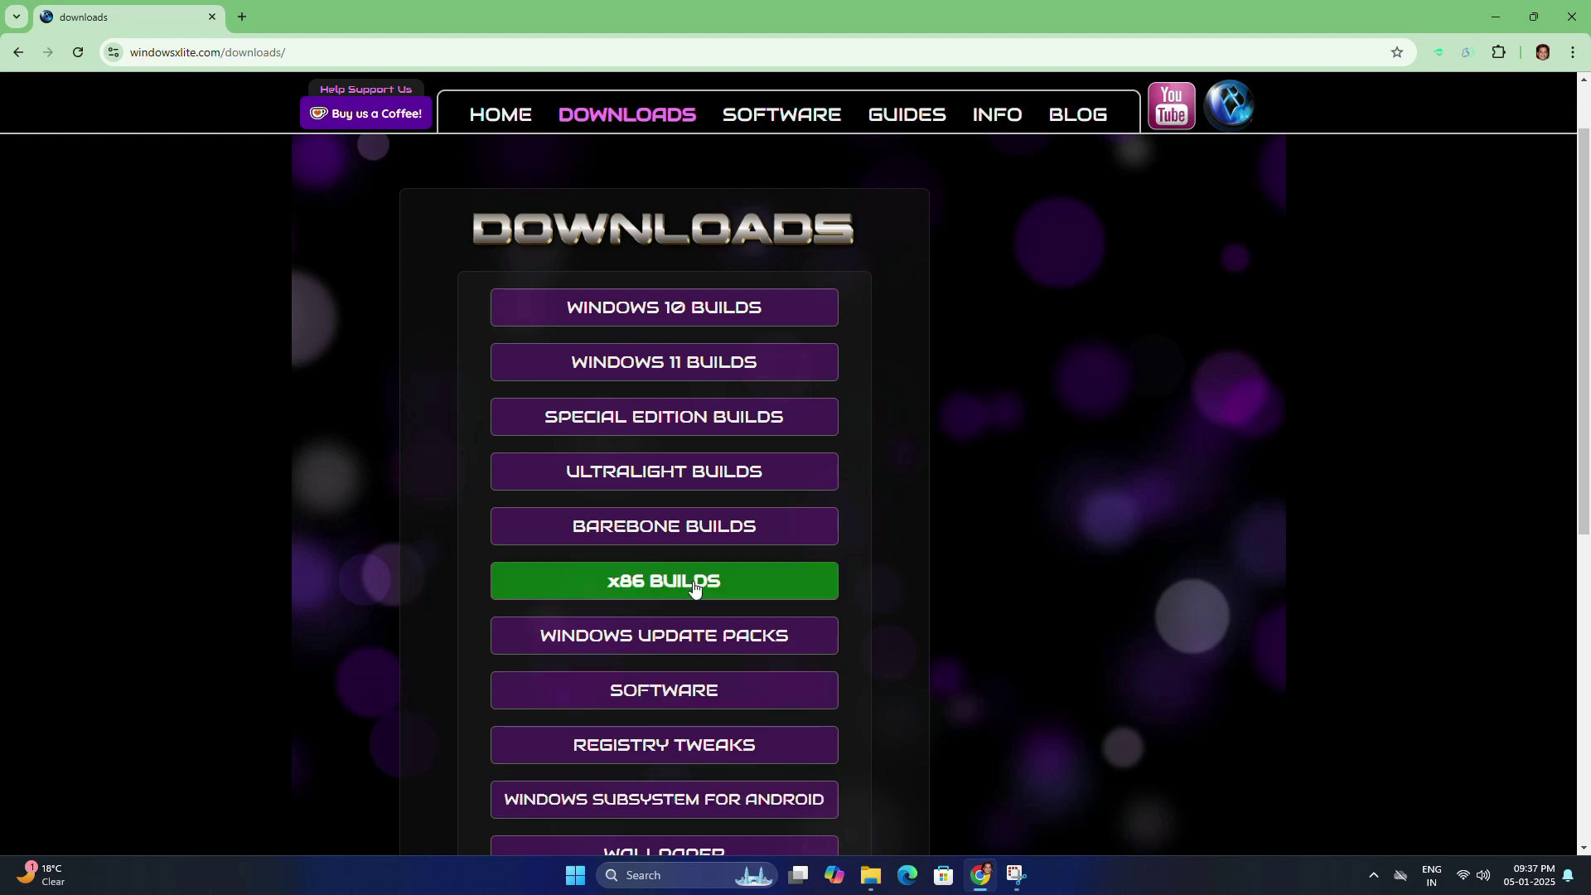
pyautogui.click(684, 366)
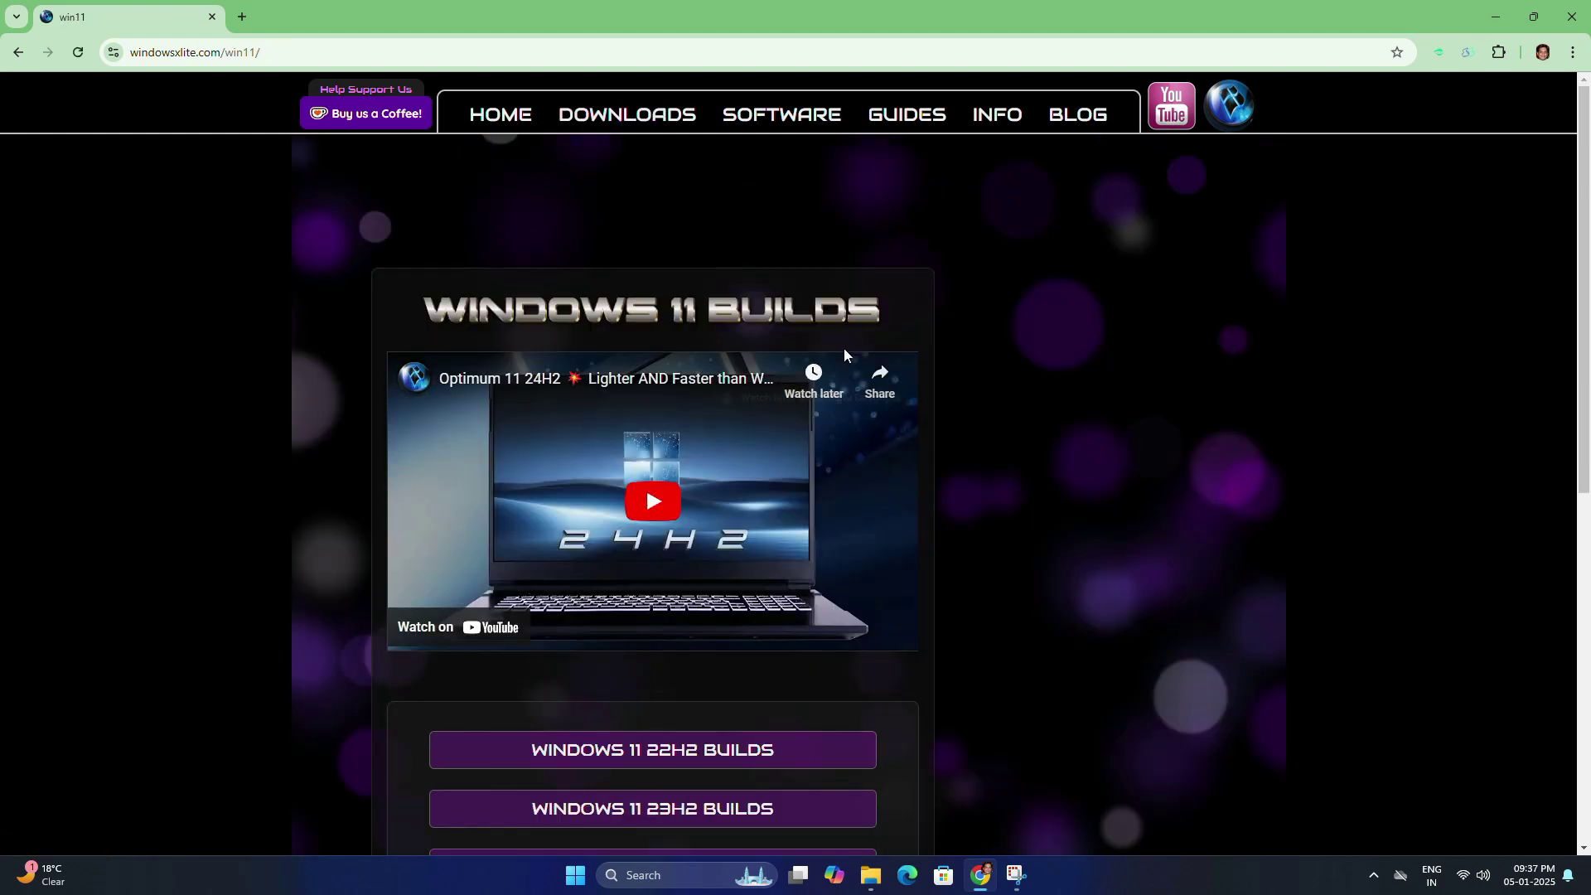
pyautogui.scroll(-3, 847, 346)
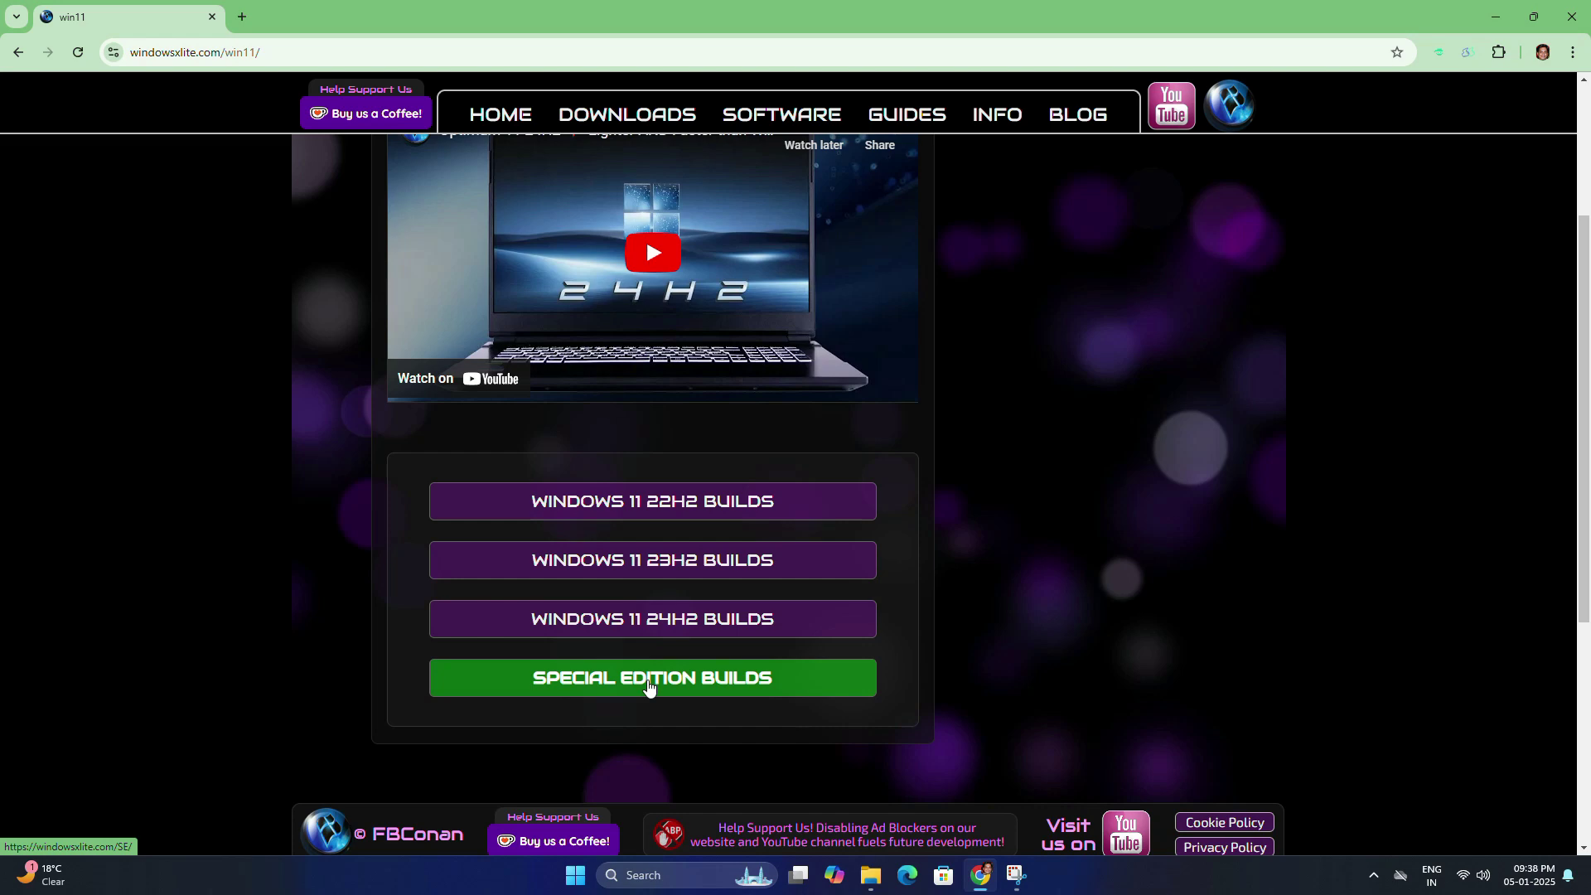
pyautogui.click(650, 625)
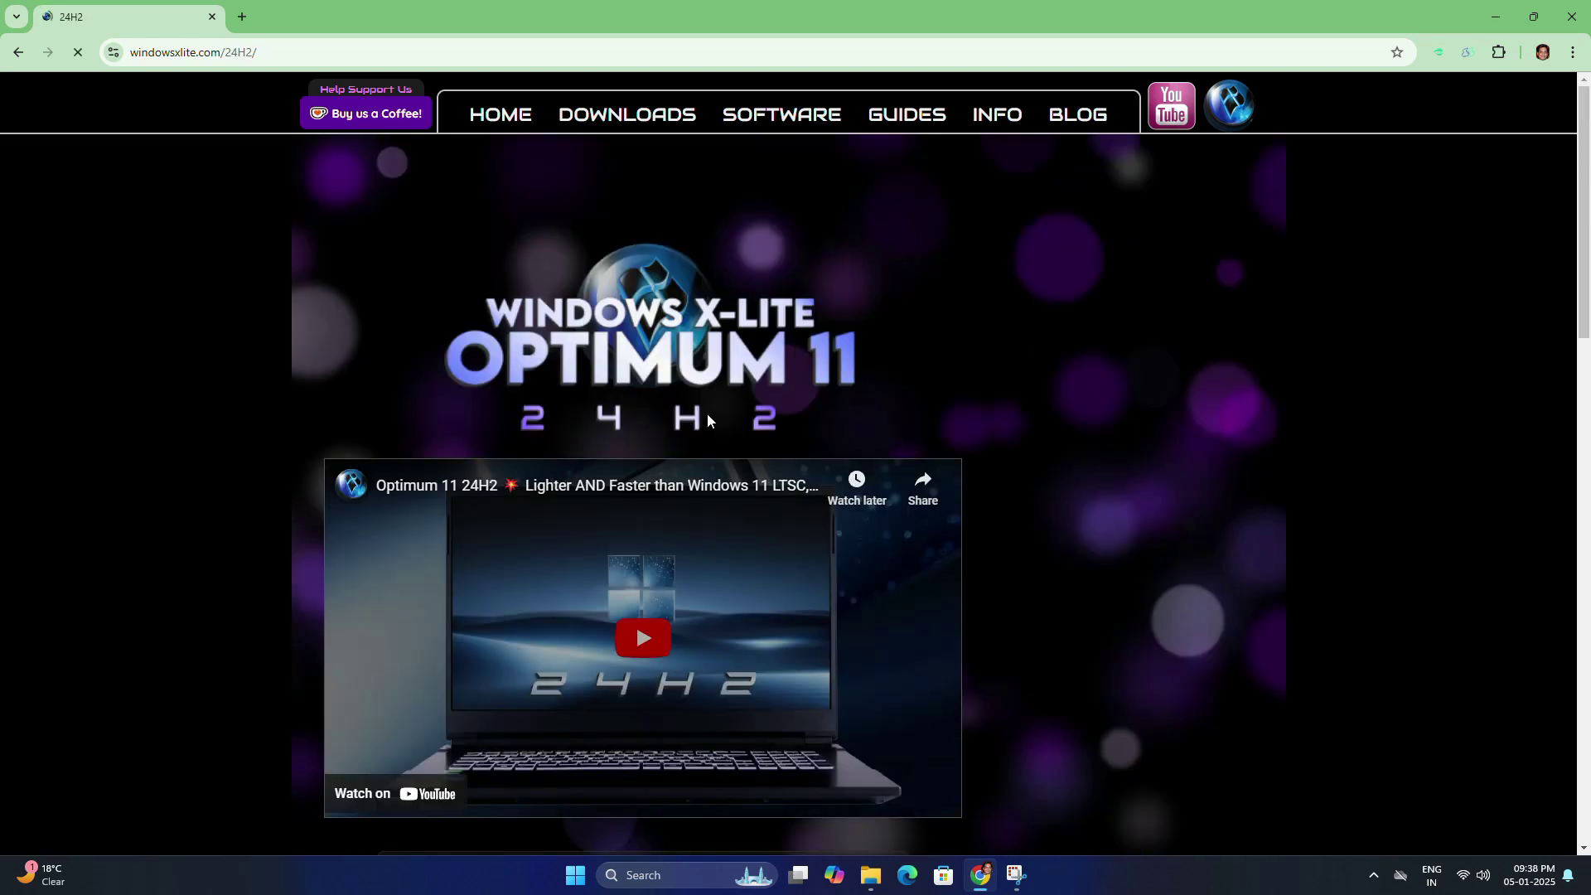
# Open the page of the Windows X-Lite 'Optimum 11 24H2' Pro v4.3 release
pyautogui.scroll(-2, 706, 388)
pyautogui.scroll(-5, 704, 398)
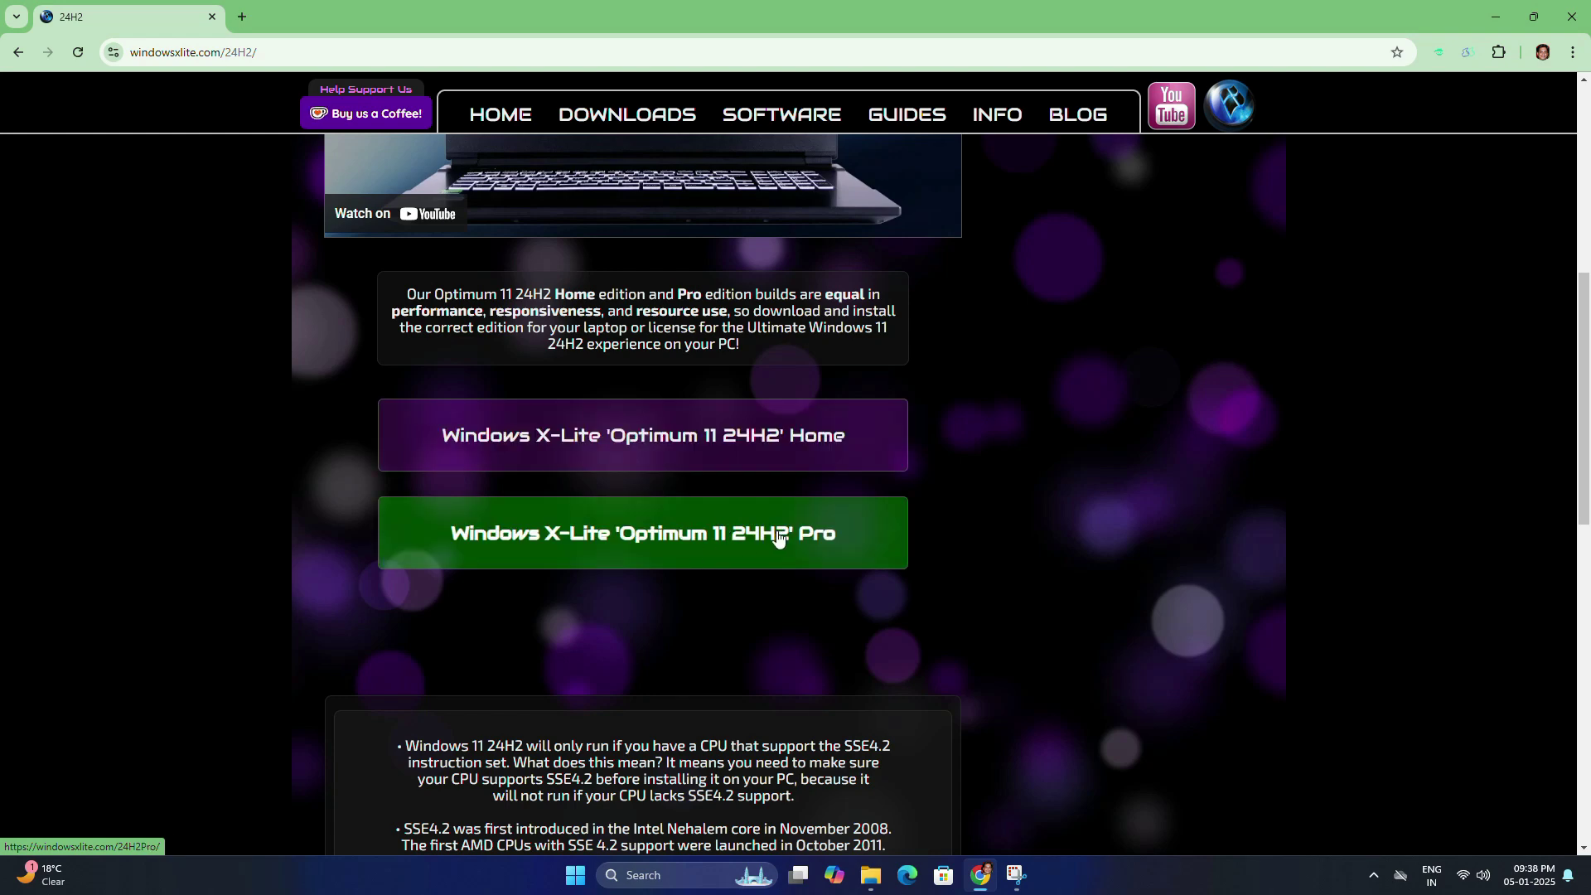
pyautogui.click(663, 537)
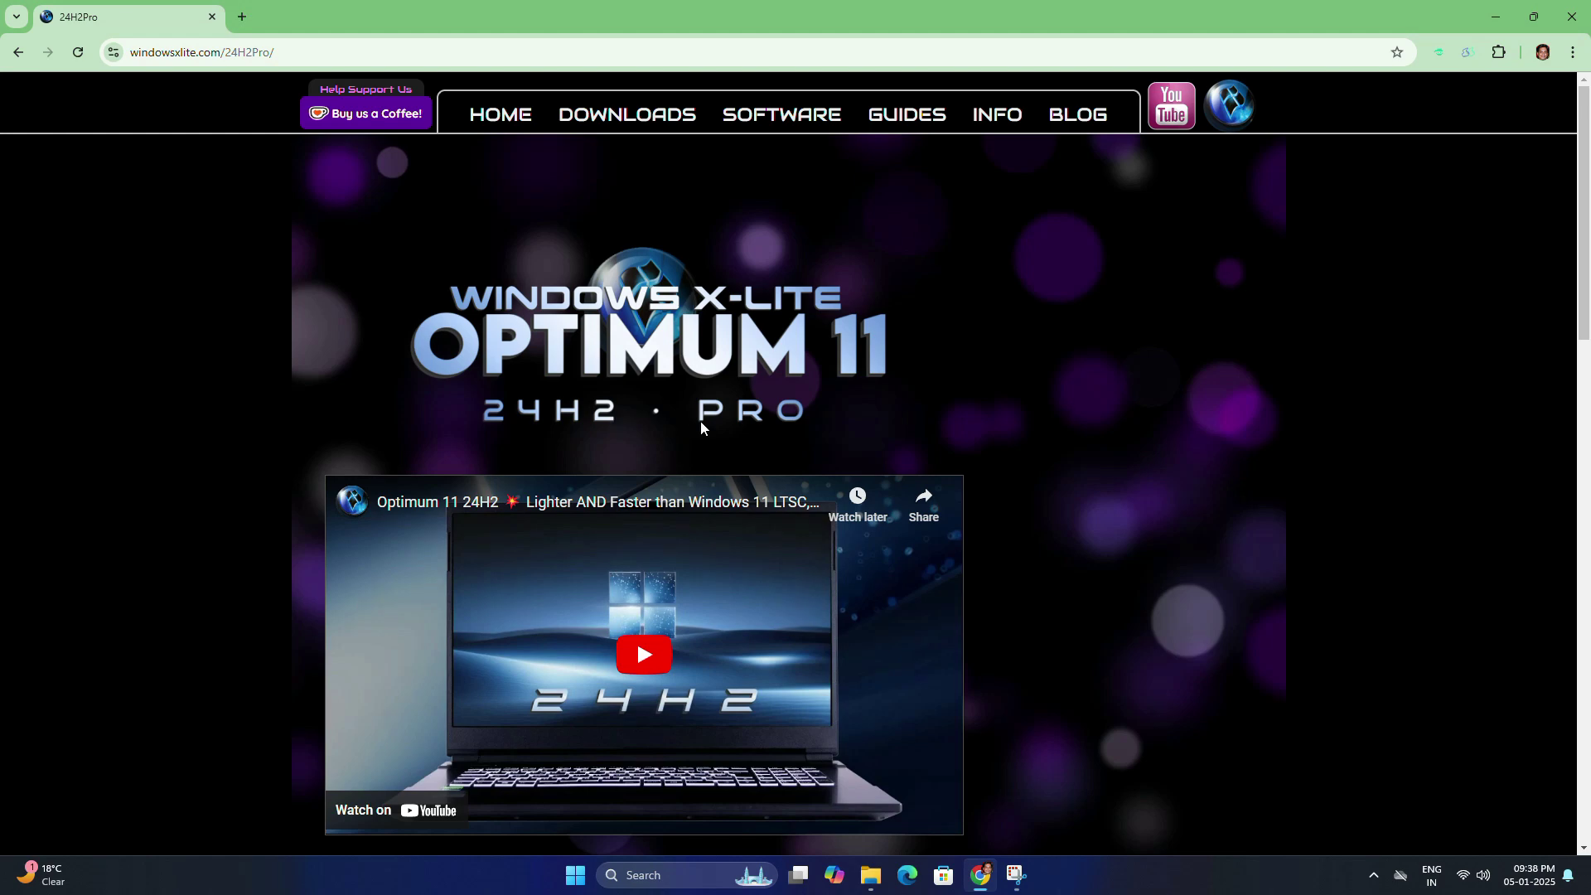
pyautogui.scroll(-6, 696, 424)
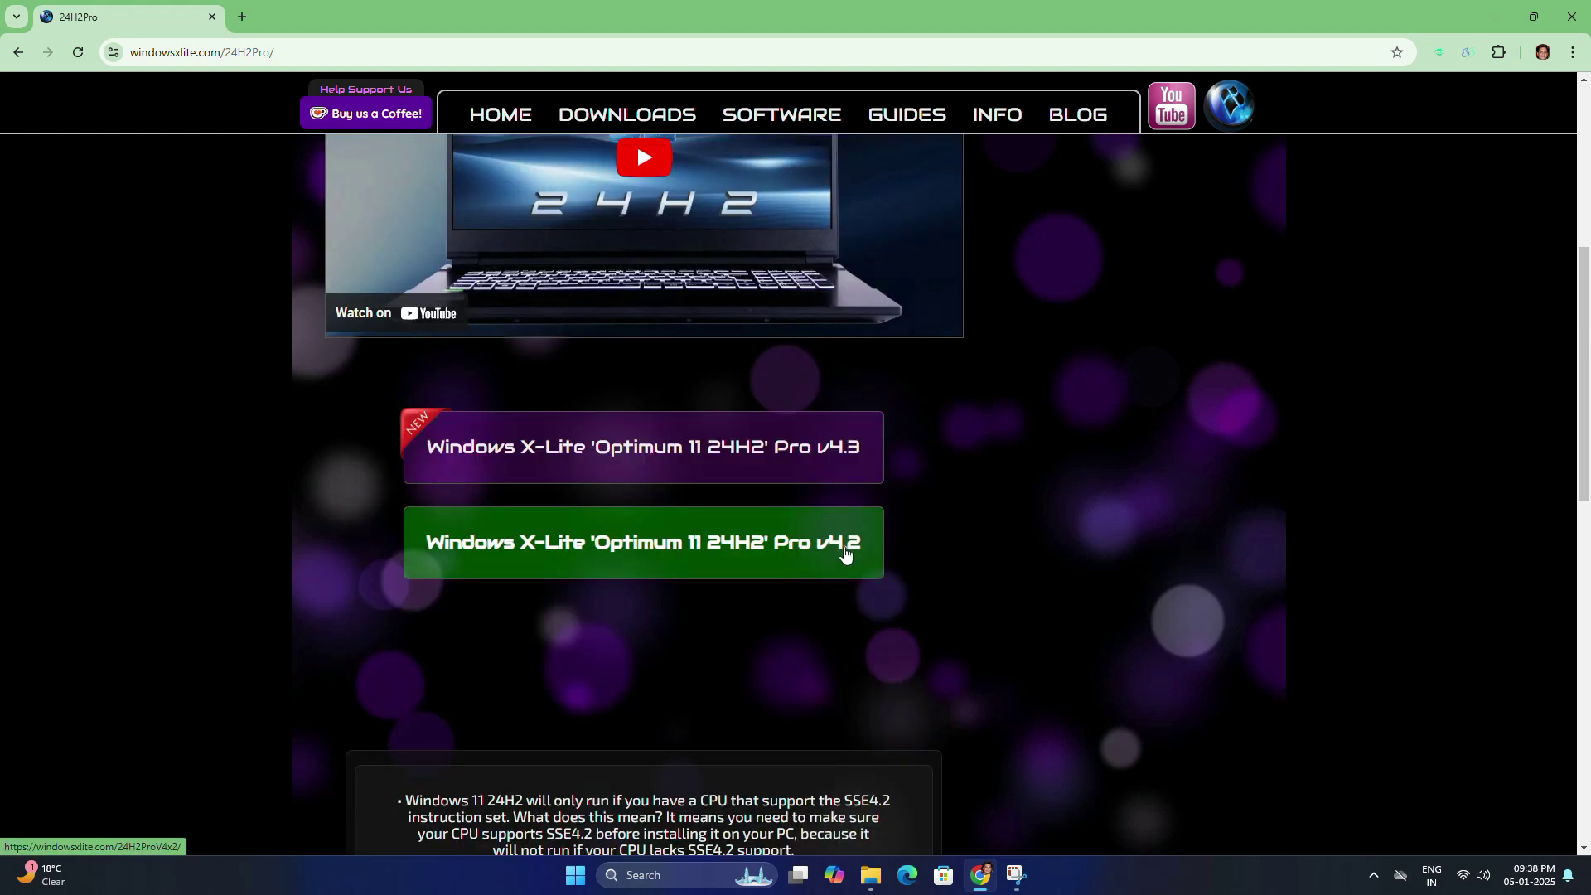
pyautogui.click(715, 457)
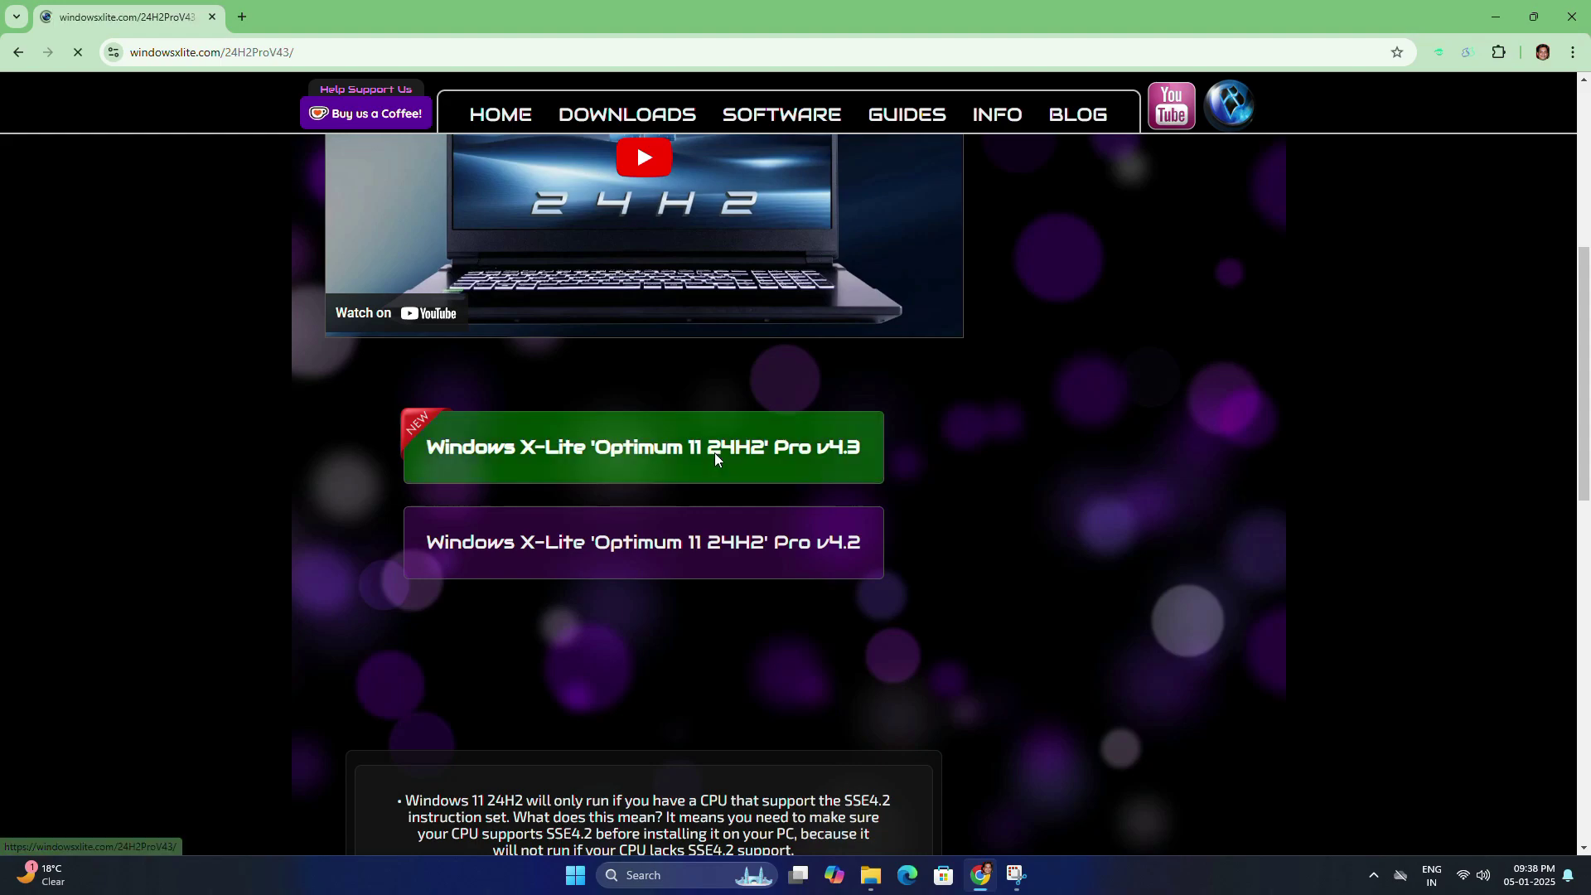
# Look through the Pro v4.3 release page and download its .7z archive from the linked Fastupload page
pyautogui.scroll(-4, 715, 458)
pyautogui.scroll(-14, 715, 457)
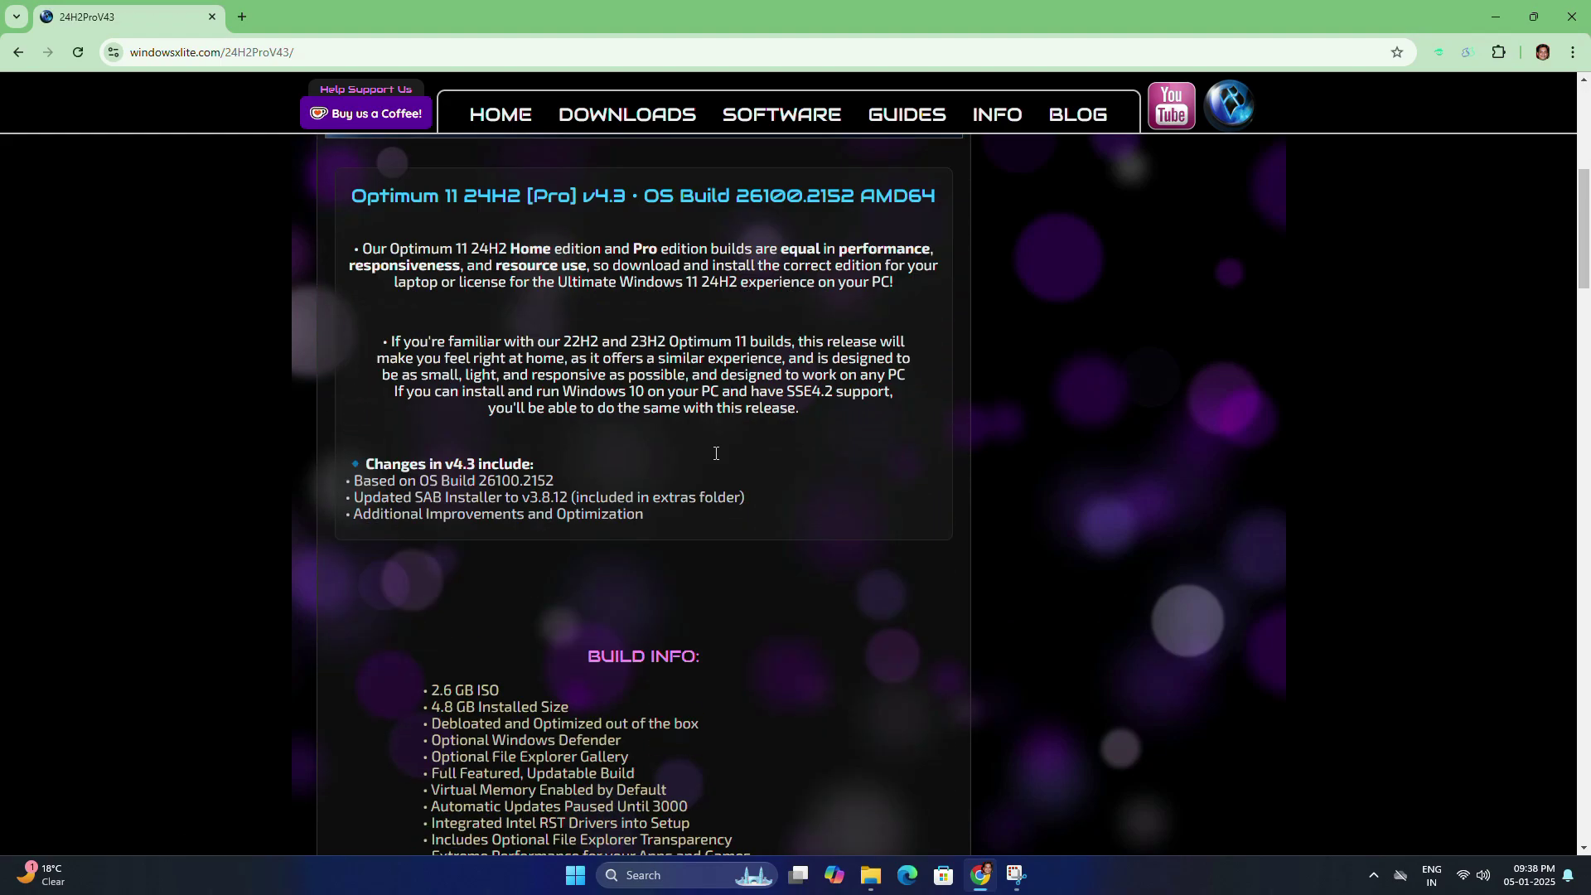
pyautogui.scroll(-15, 716, 453)
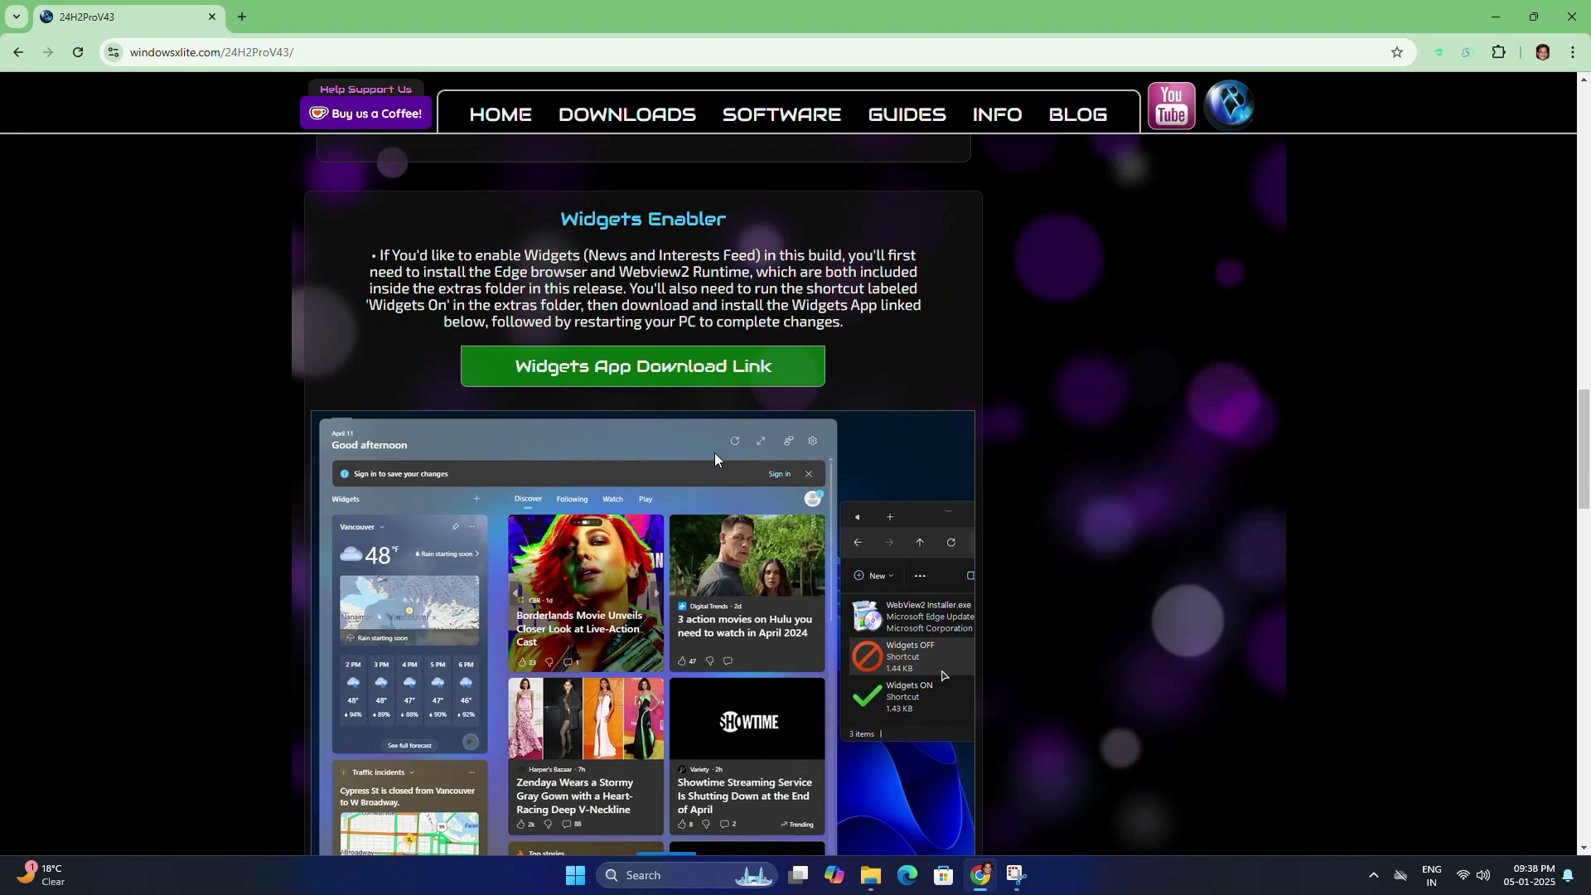
pyautogui.scroll(-13, 715, 458)
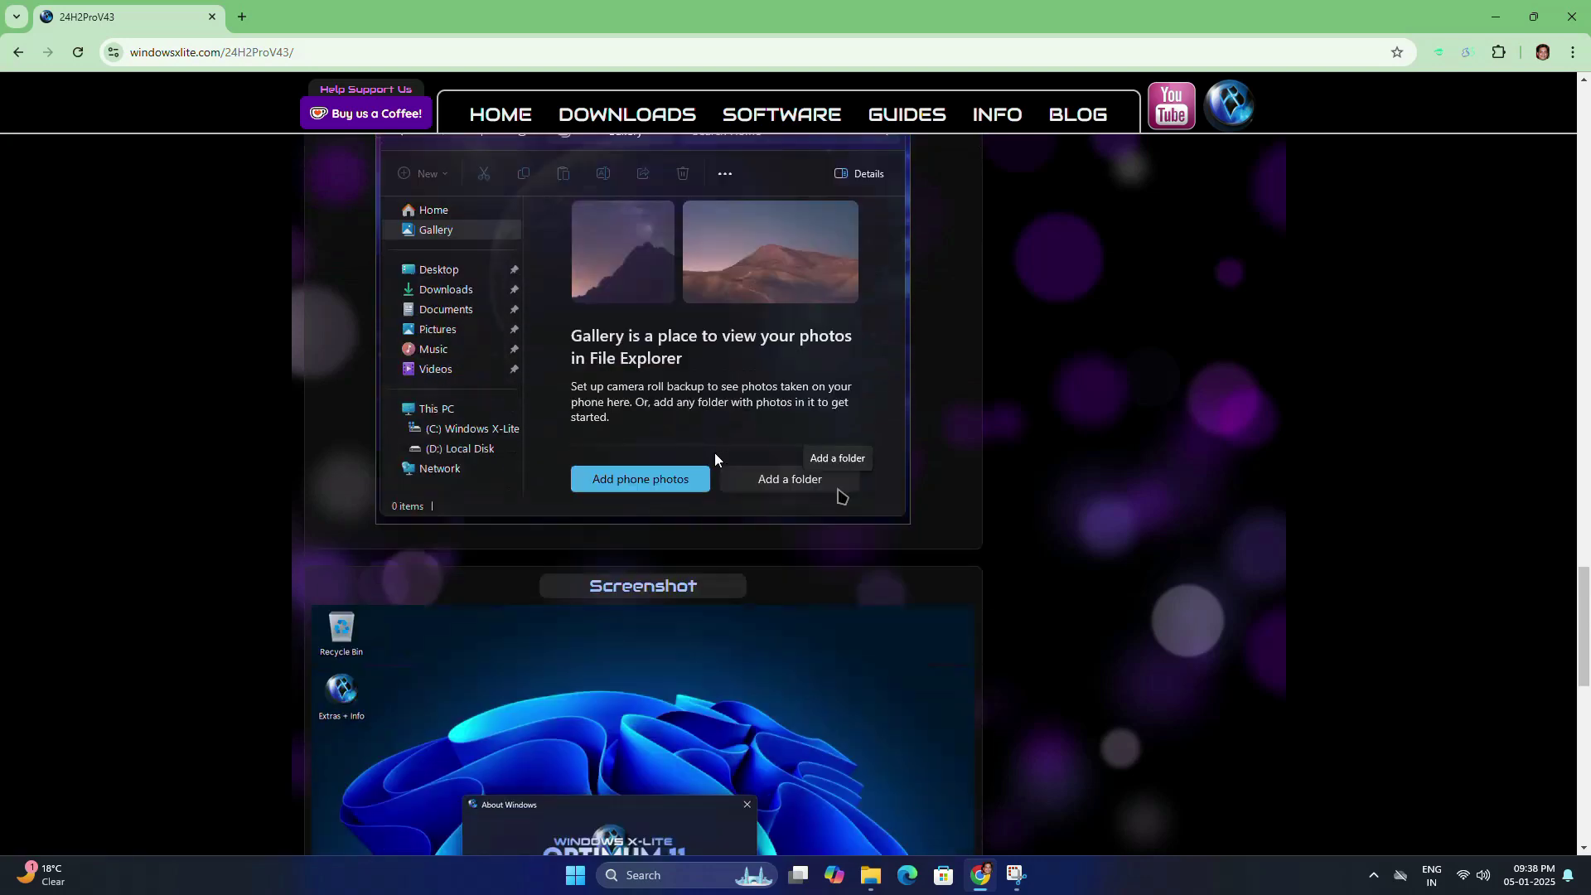
pyautogui.scroll(-2, 714, 458)
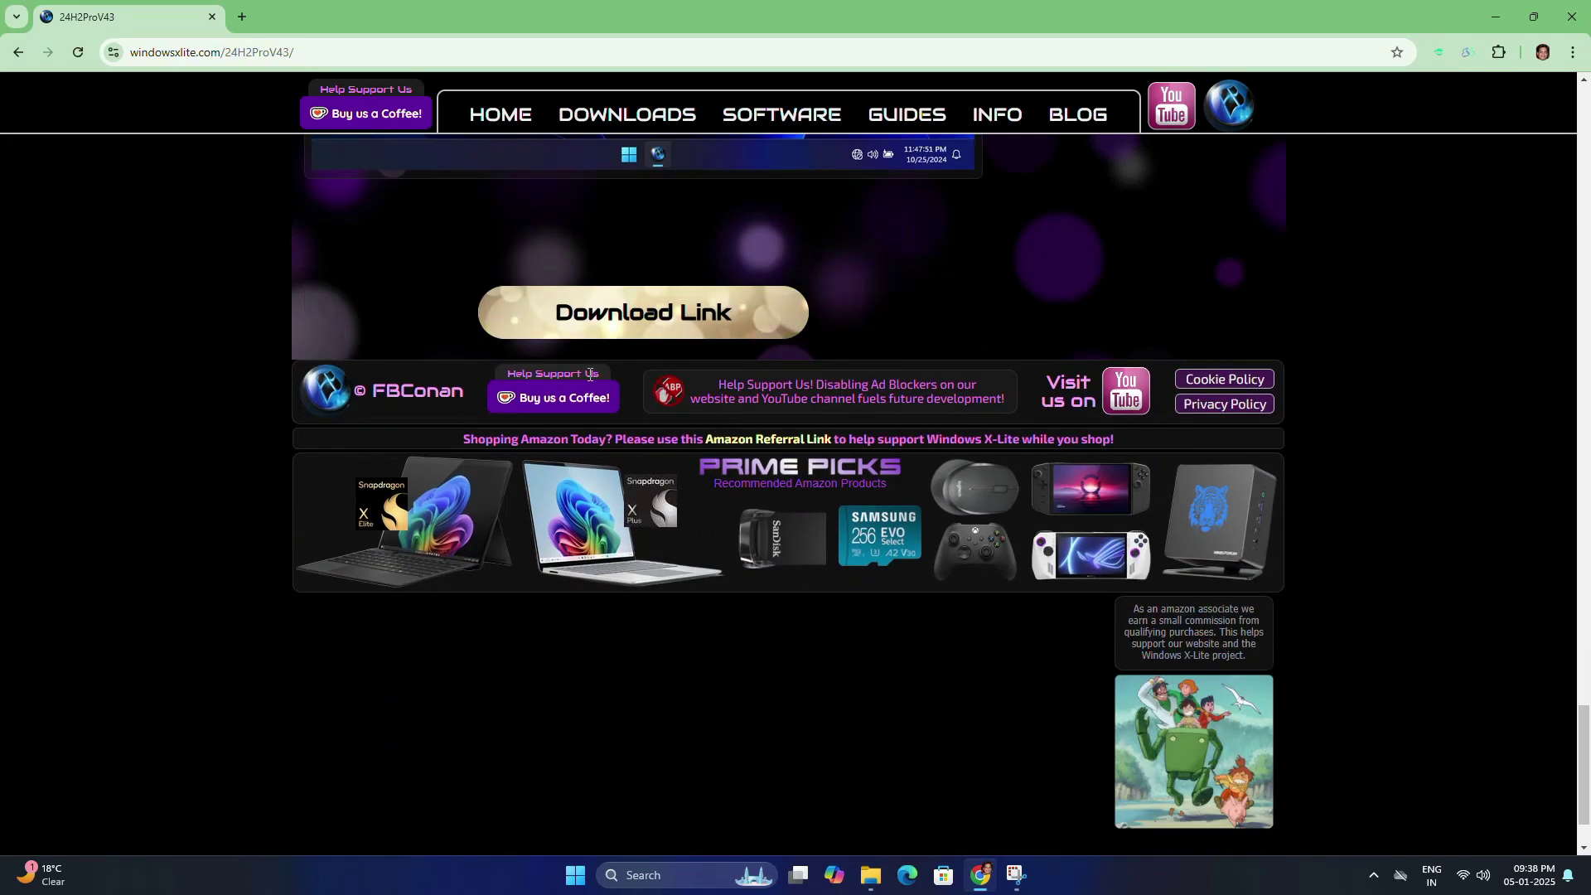
pyautogui.click(634, 333)
pyautogui.scroll(-1, 794, 386)
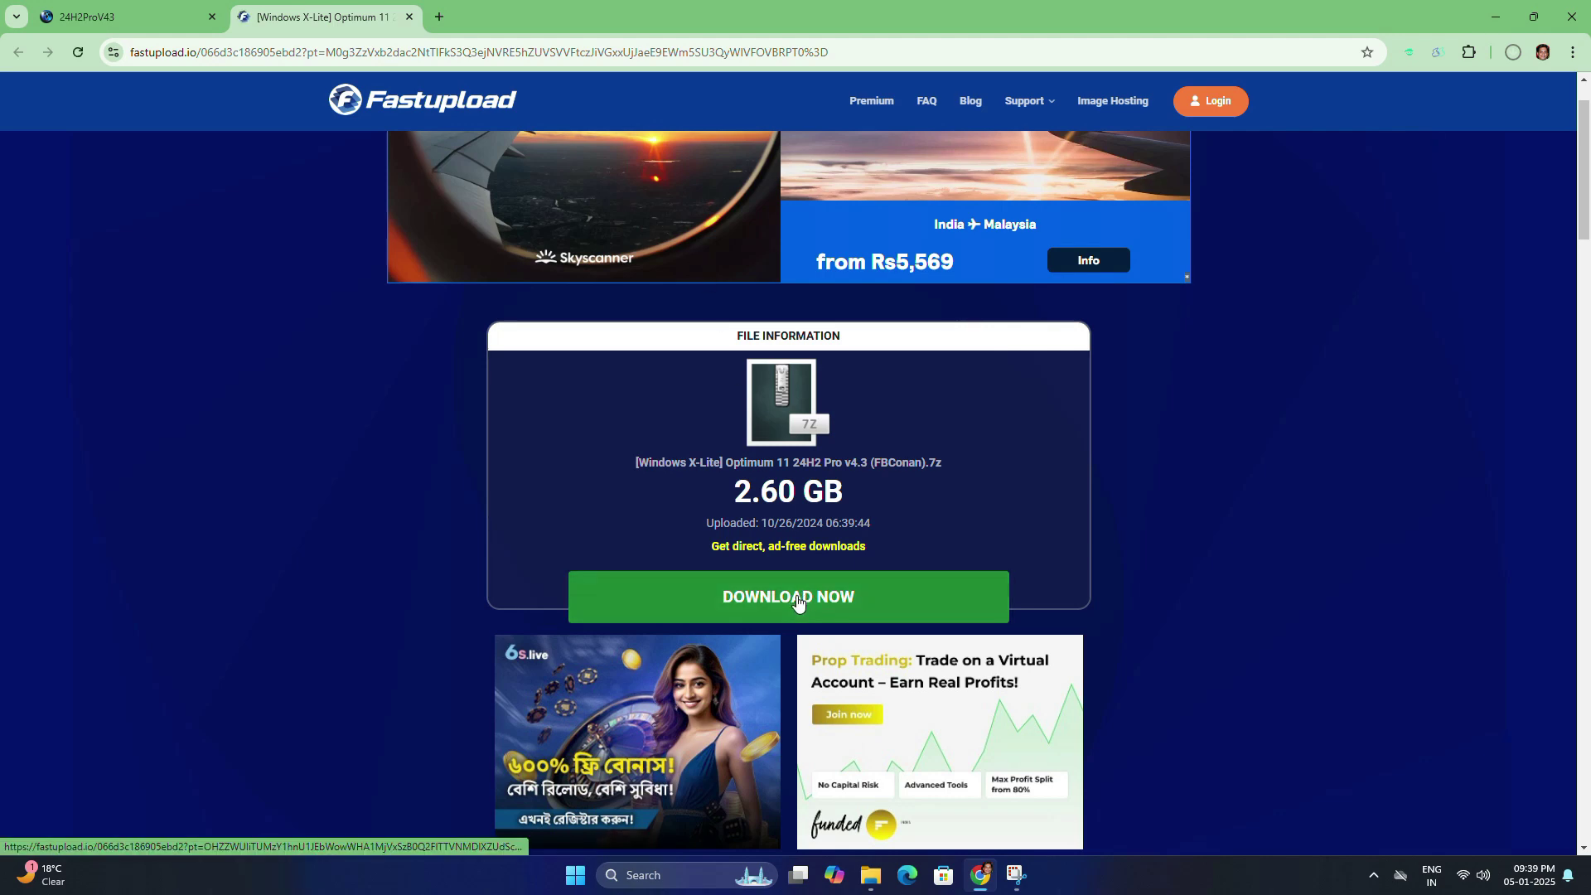
pyautogui.click(797, 602)
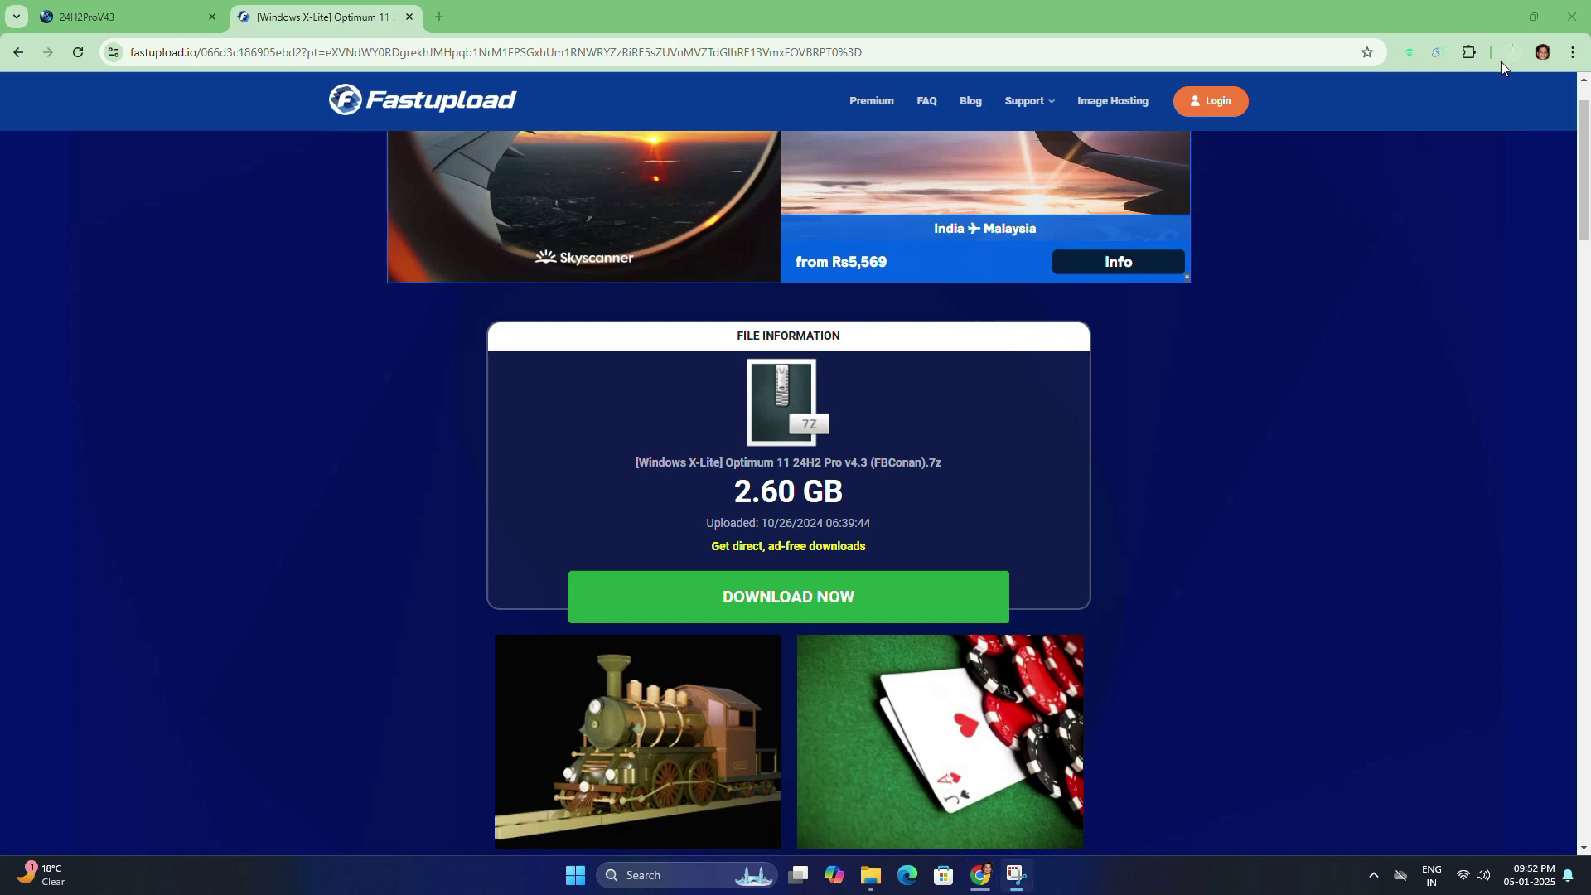
# Check the archive in Chrome's recent downloads, minimize Chrome and switch to File Explorer
pyautogui.click(1512, 53)
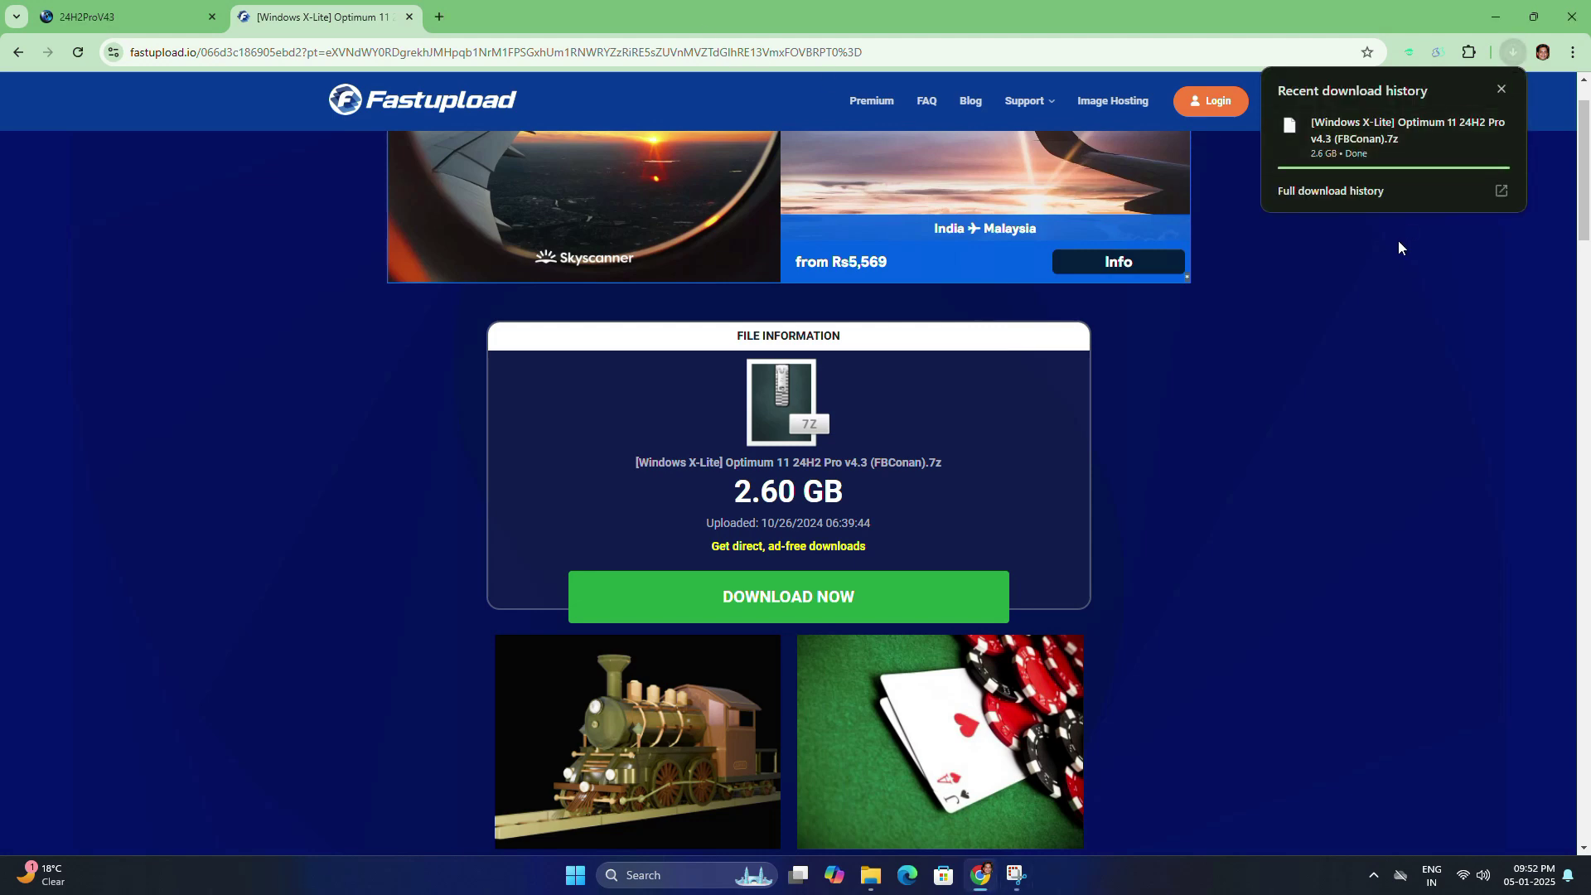
pyautogui.click(701, 25)
pyautogui.click(1495, 17)
pyautogui.click(873, 880)
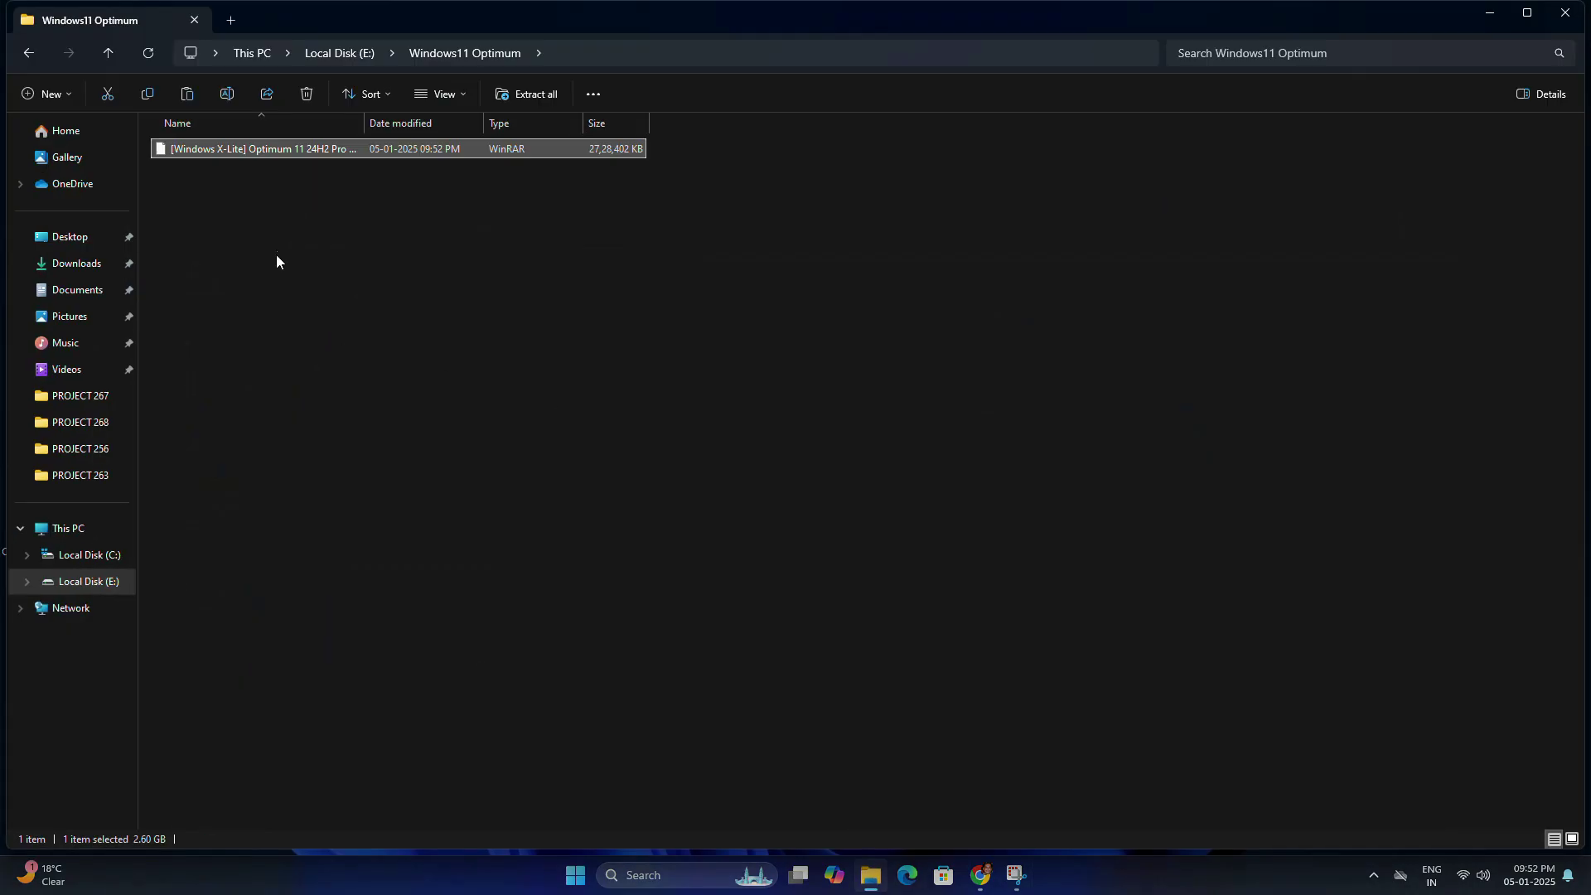
# Extract the downloaded archive into the Windows11 Optimum folder with WinRAR, view the extracted files and minimize File Explorer
pyautogui.rightClick(247, 151)
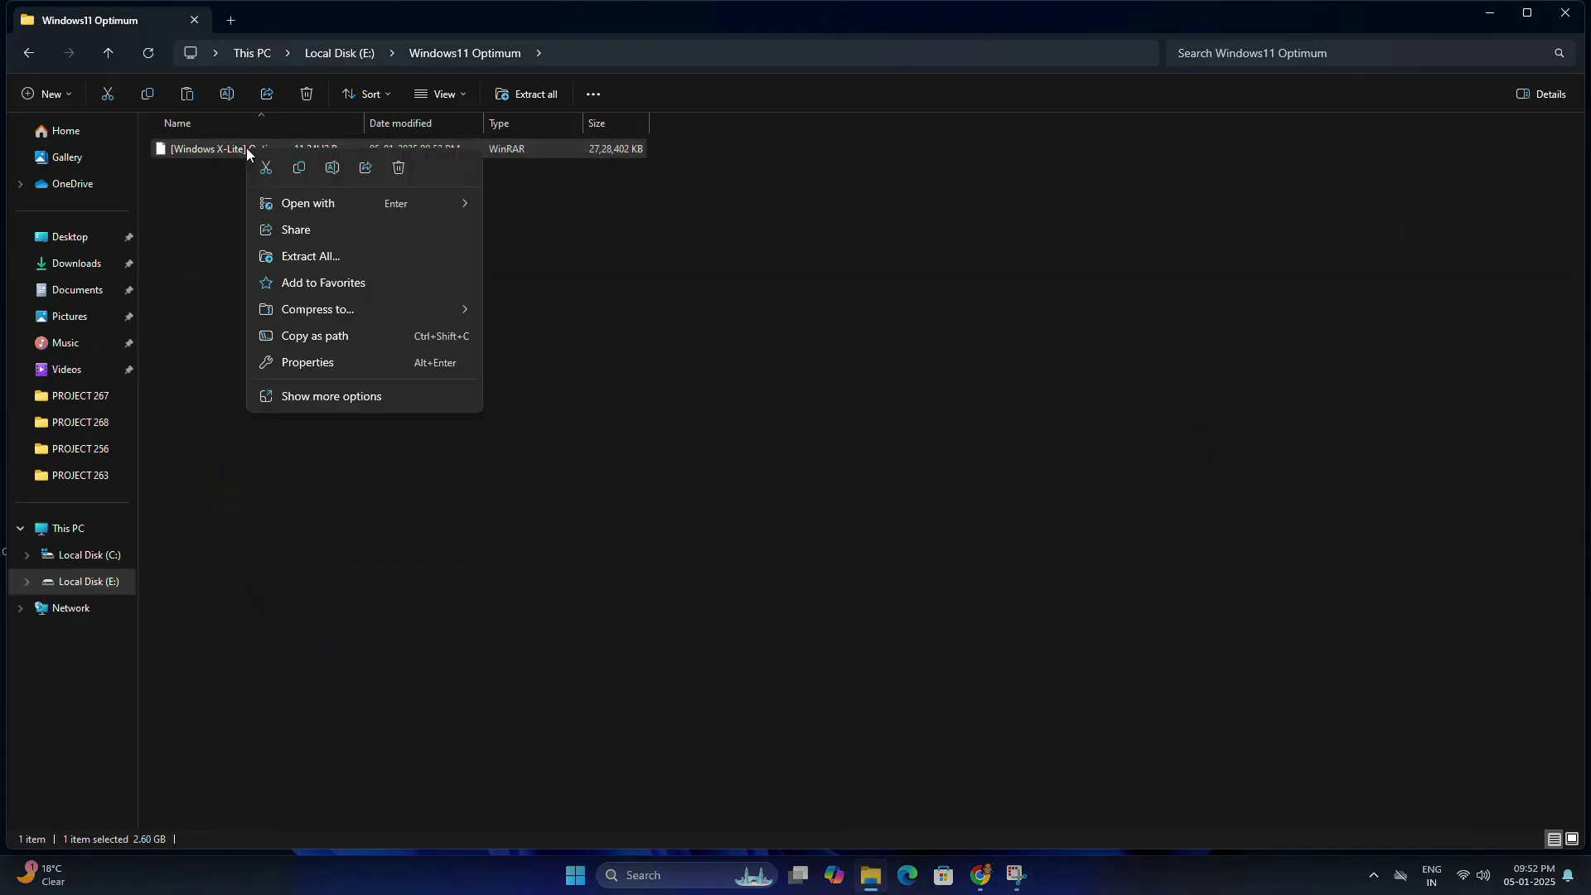
pyautogui.click(305, 396)
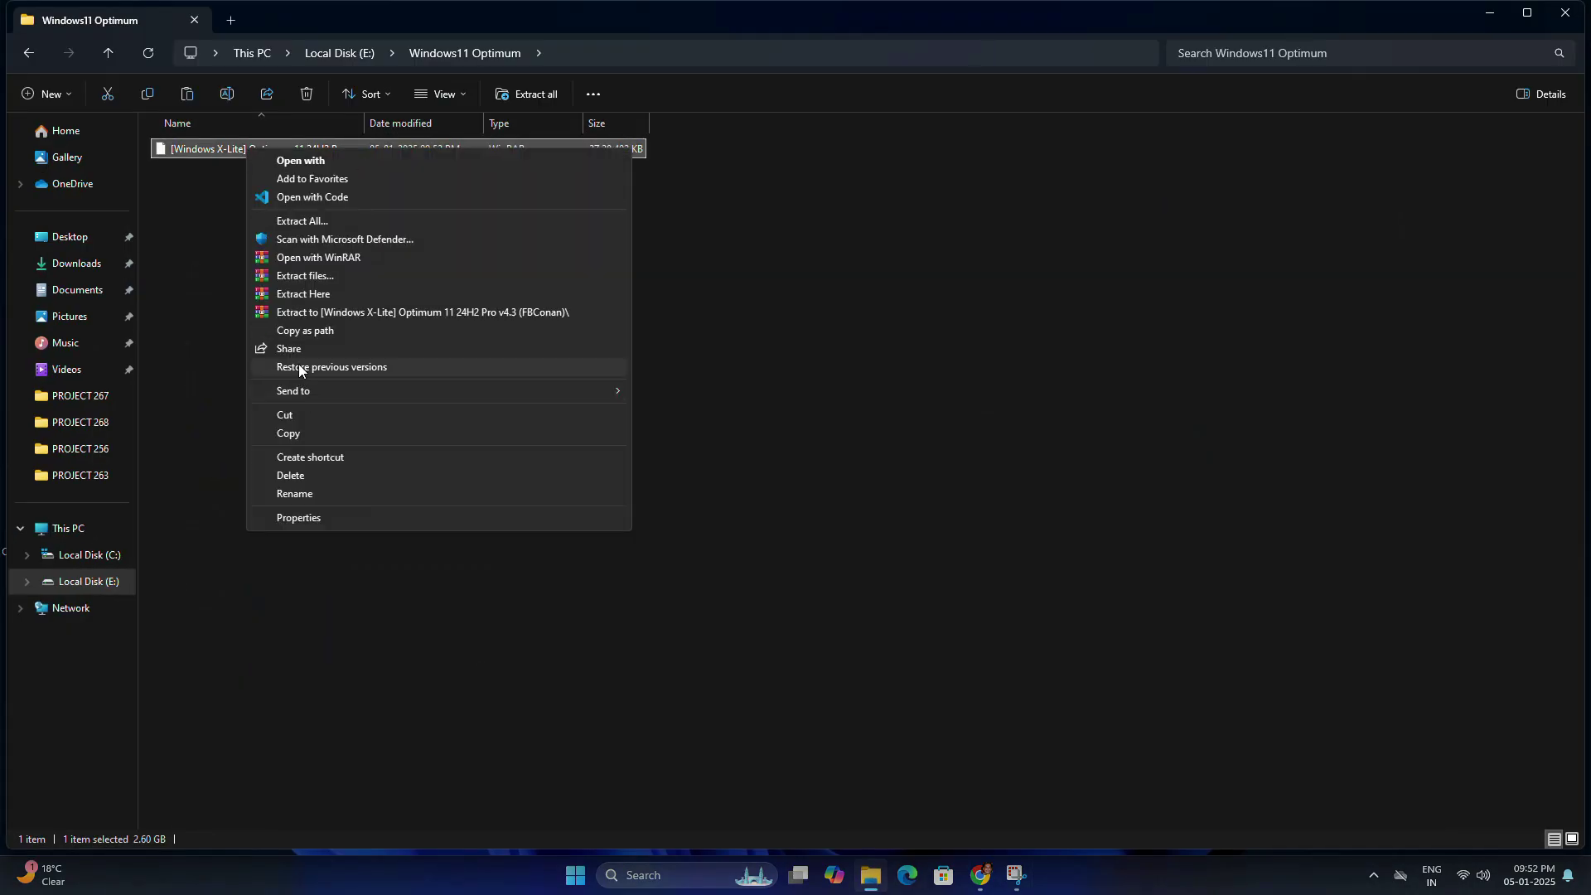
pyautogui.click(305, 293)
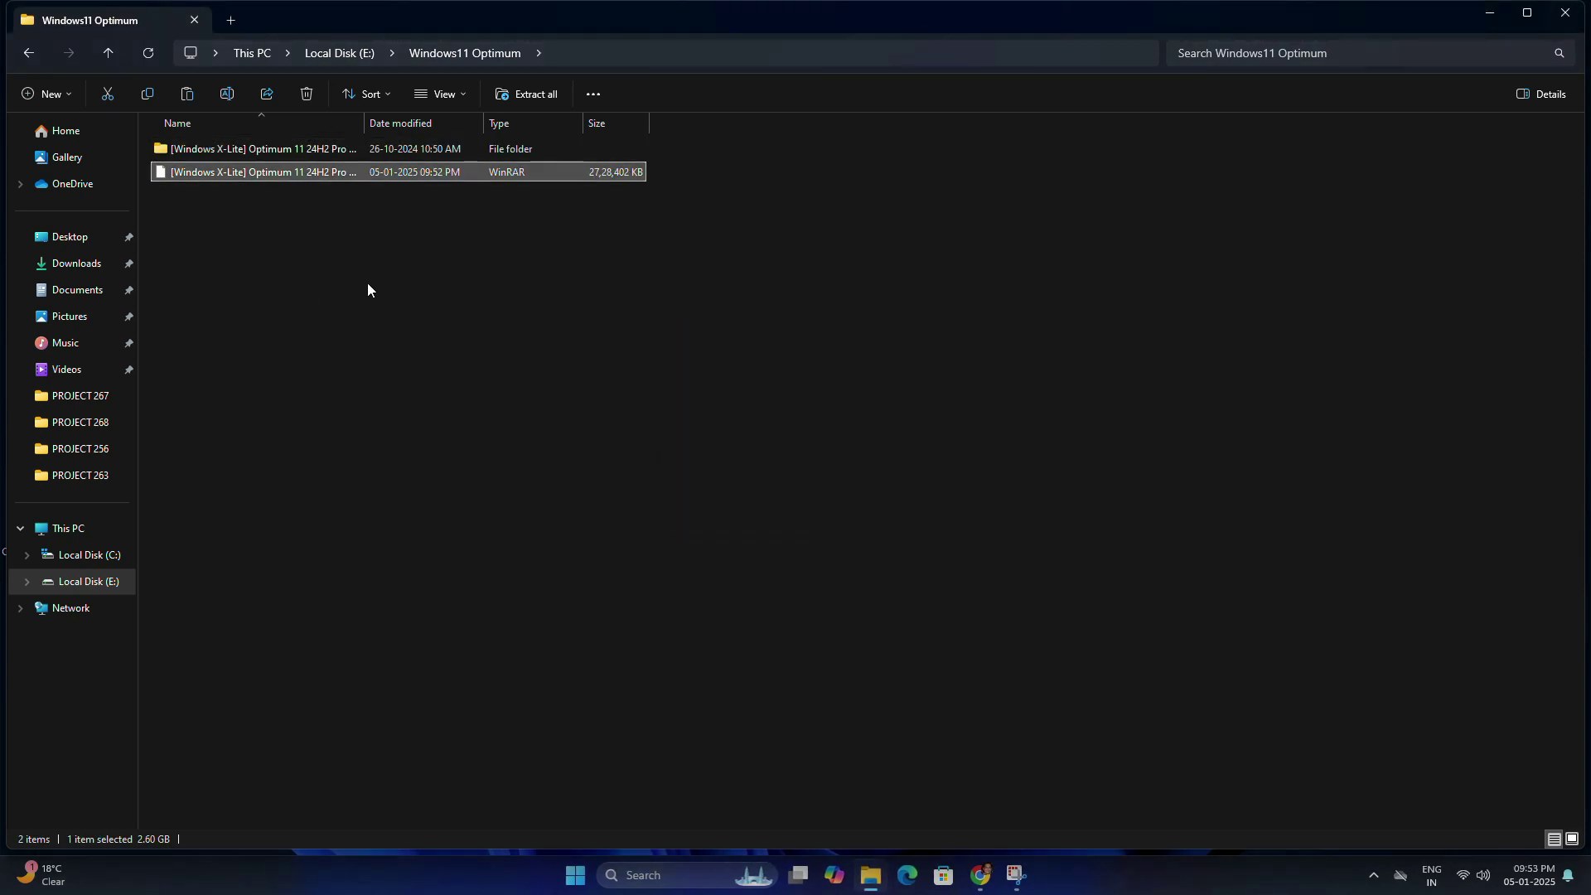
pyautogui.doubleClick(265, 147)
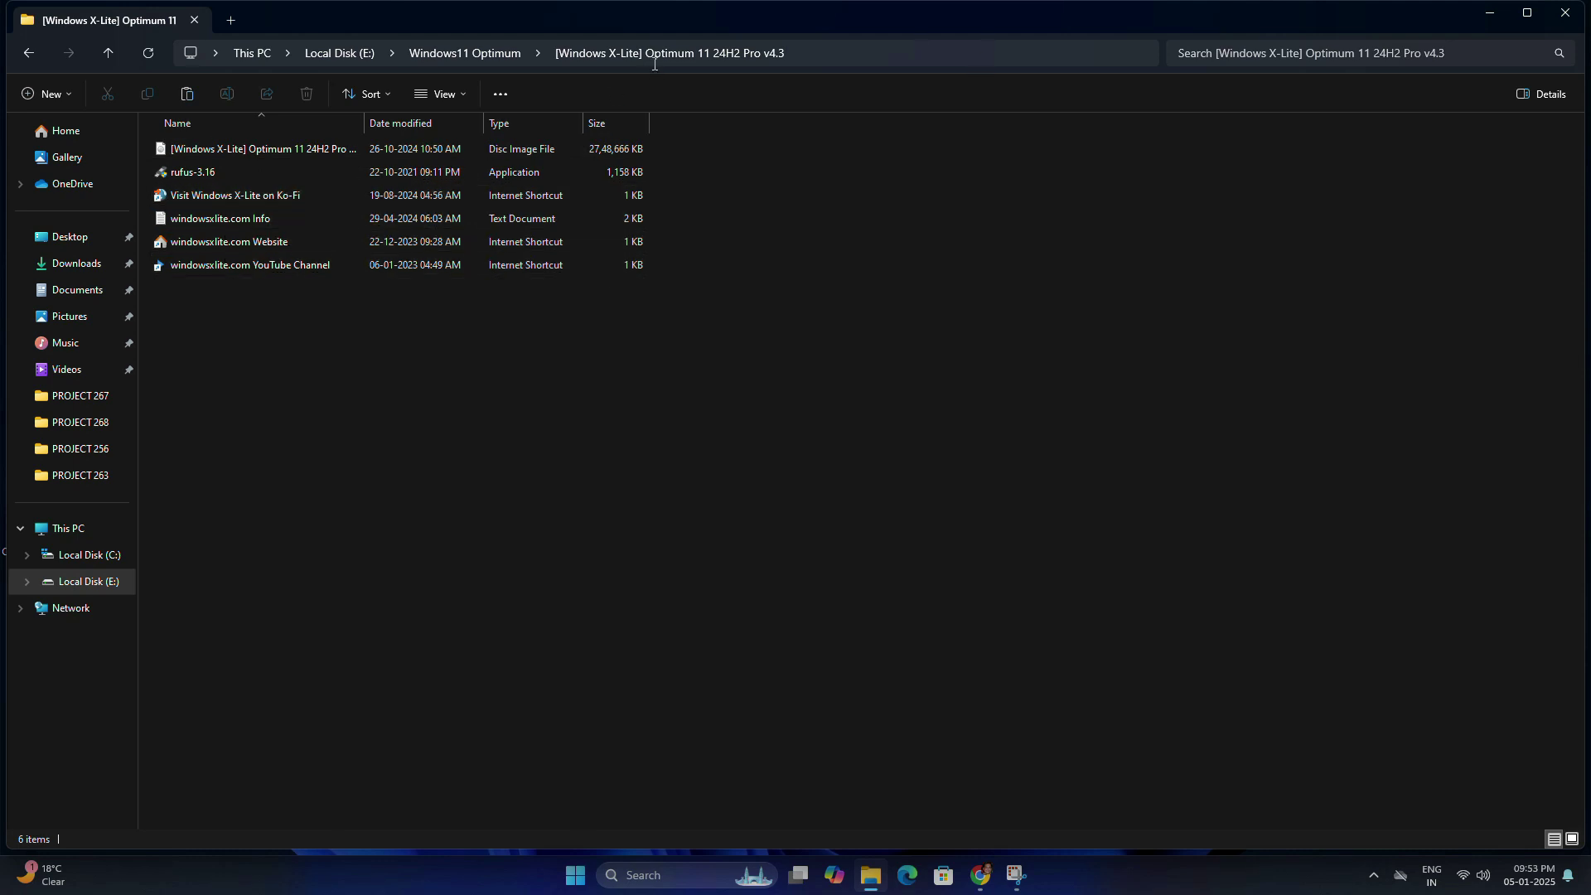
pyautogui.click(701, 34)
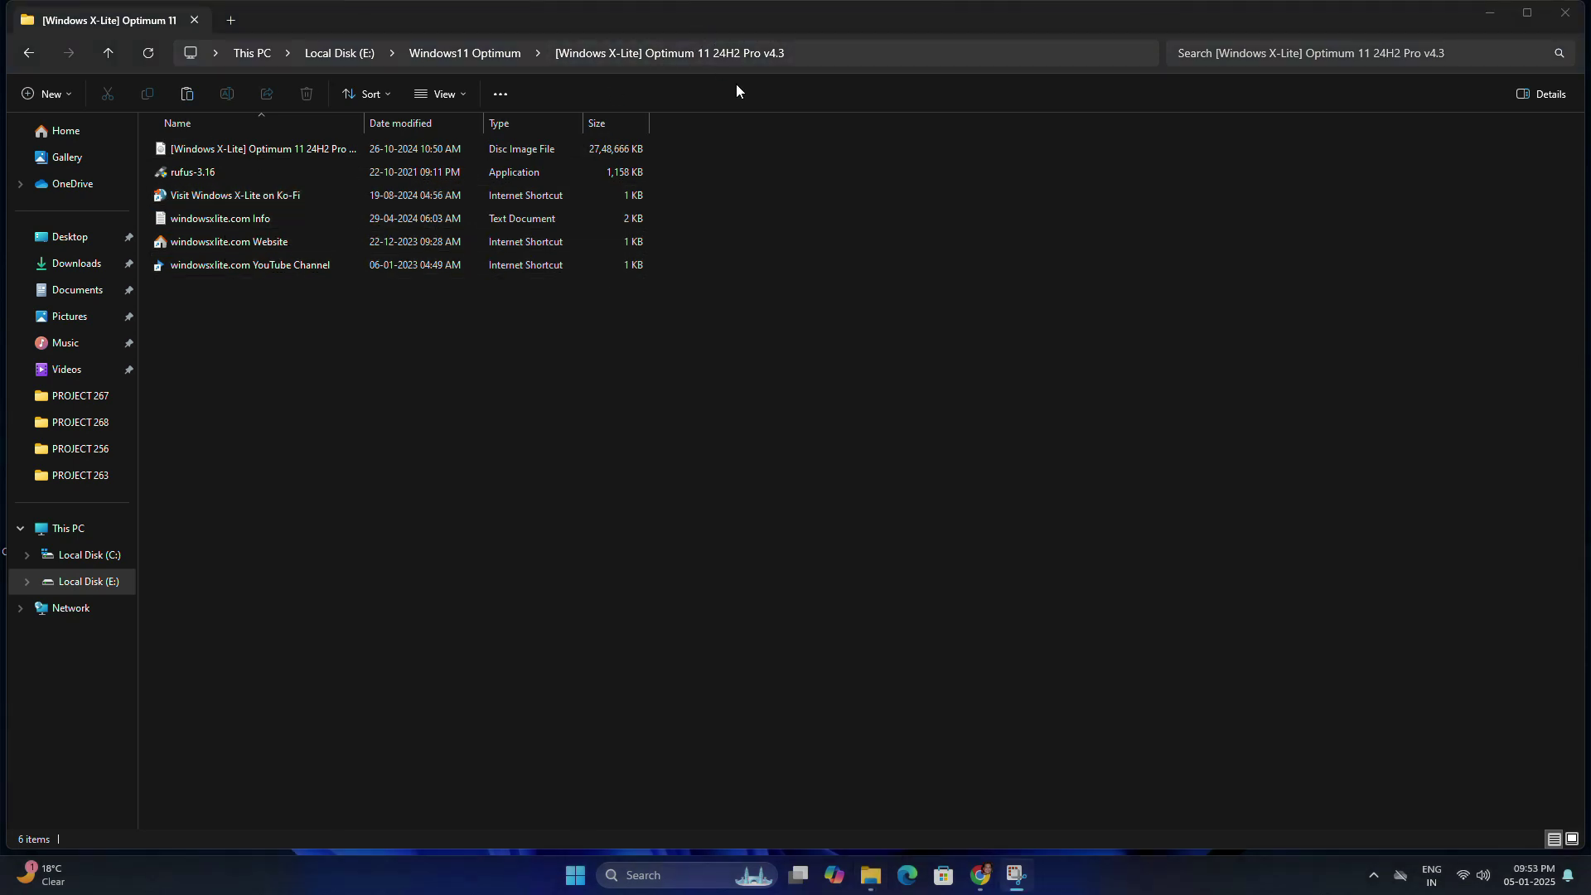
pyautogui.click(1491, 19)
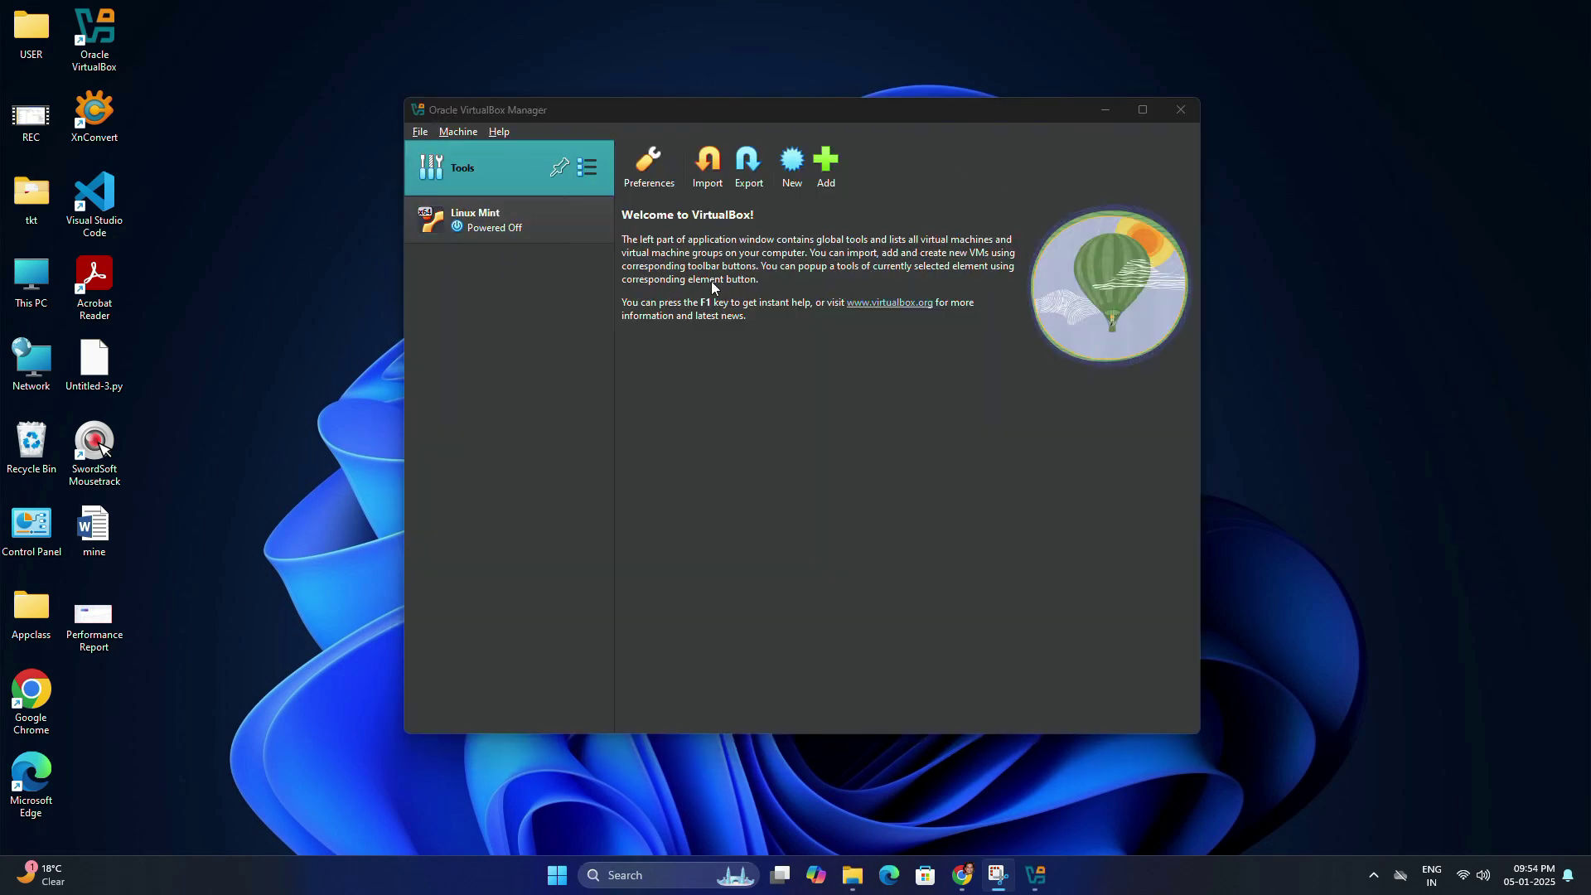
# In Oracle VirtualBox Manager, create a virtual machine named WindowsXLite using the extracted Optimum 11 24H2 Pro v4.3 ISO
pyautogui.click(789, 163)
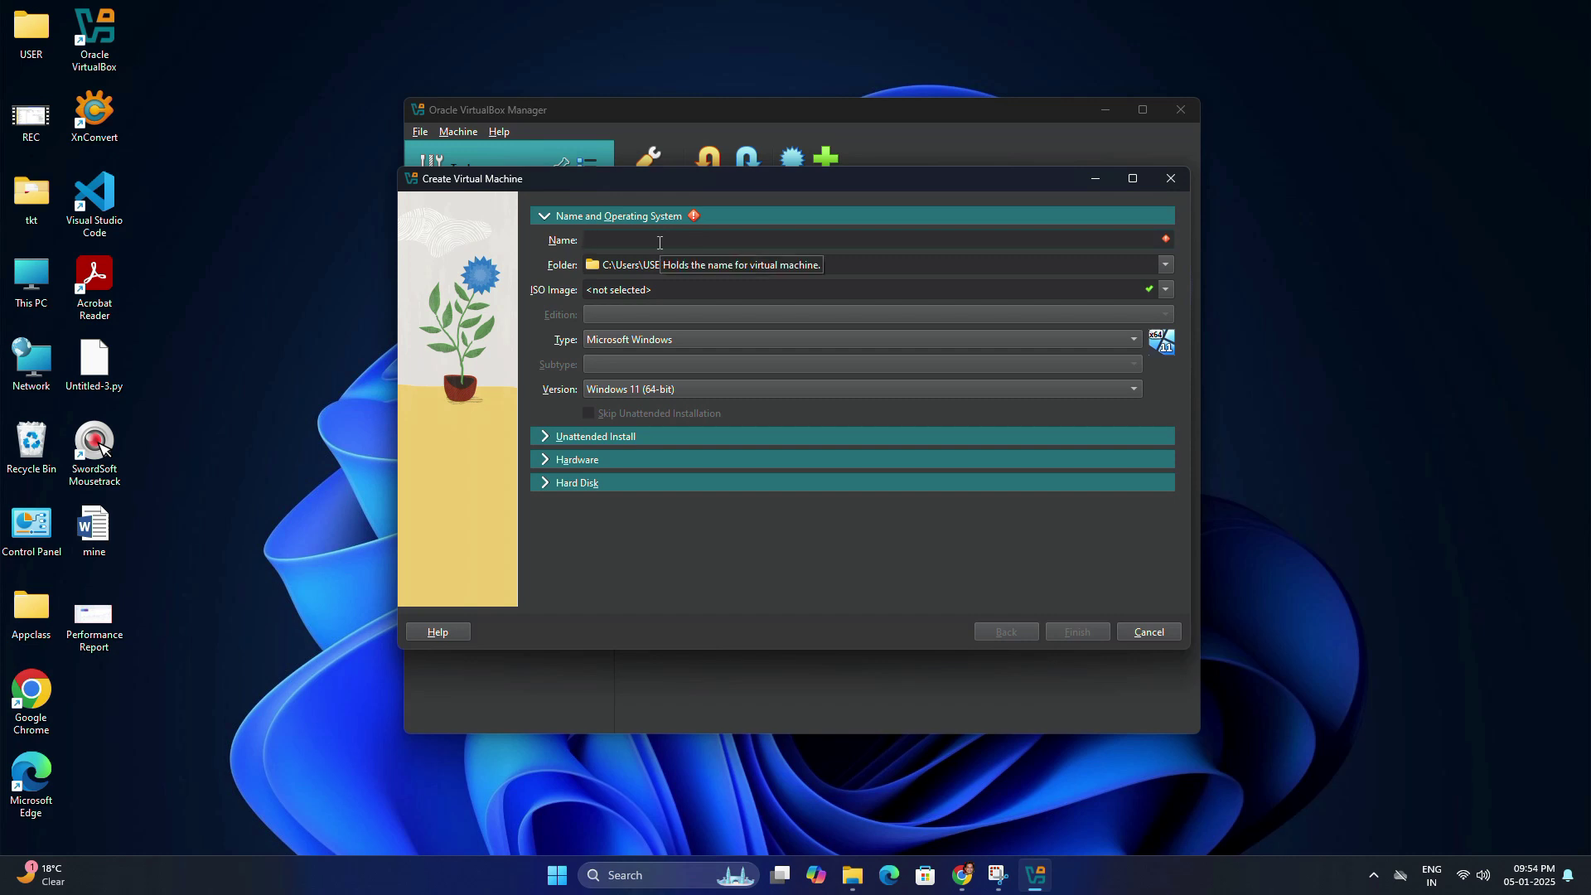
pyautogui.write('Windows X Lite Optimum')
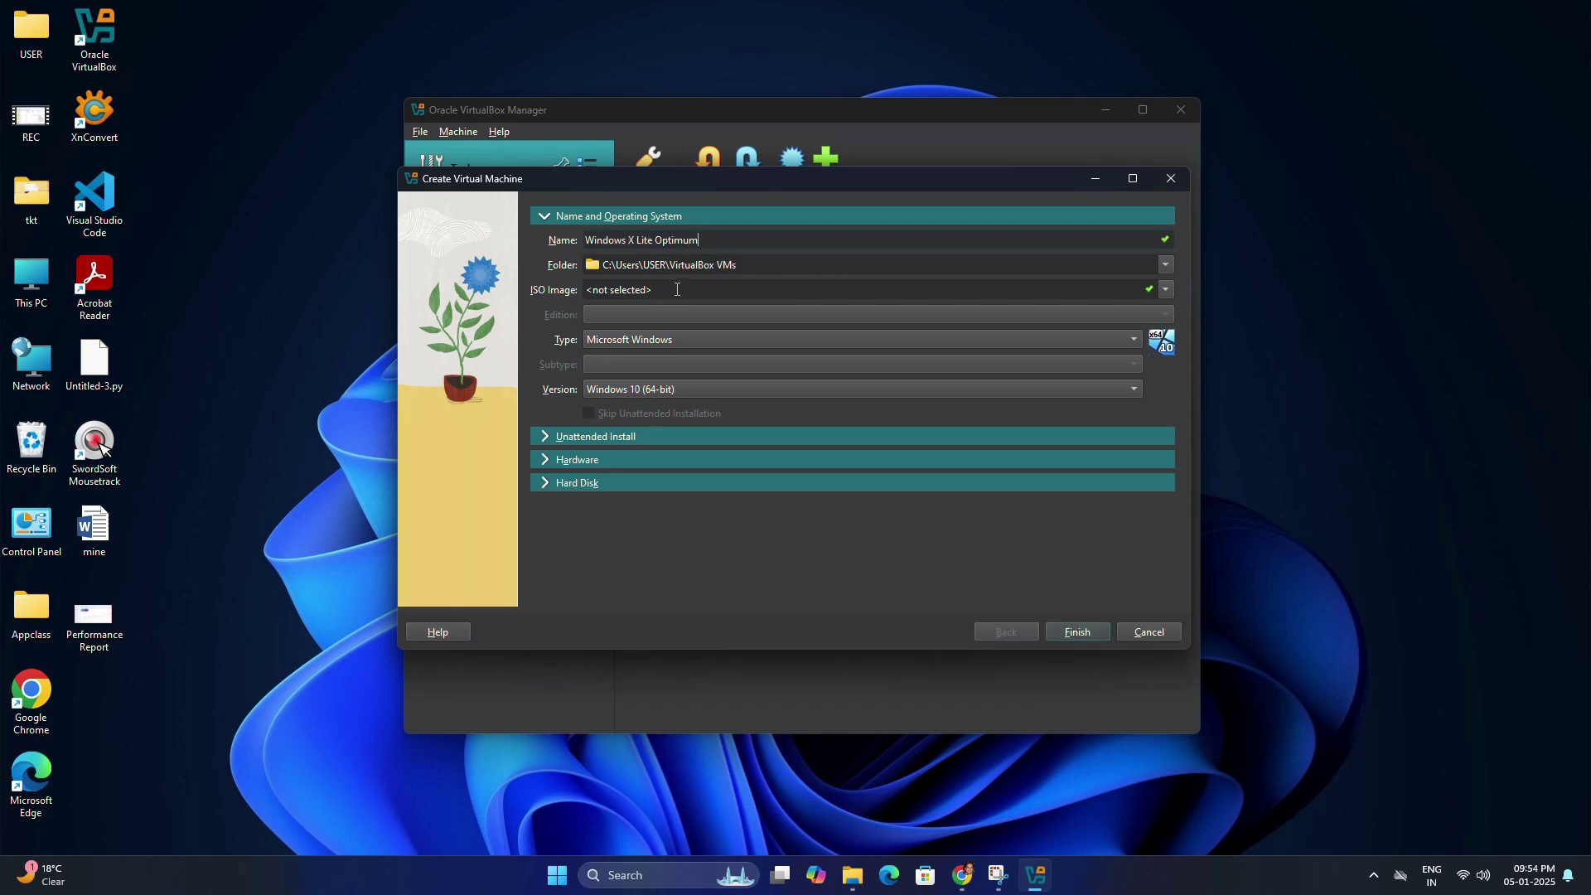
pyautogui.click(1165, 290)
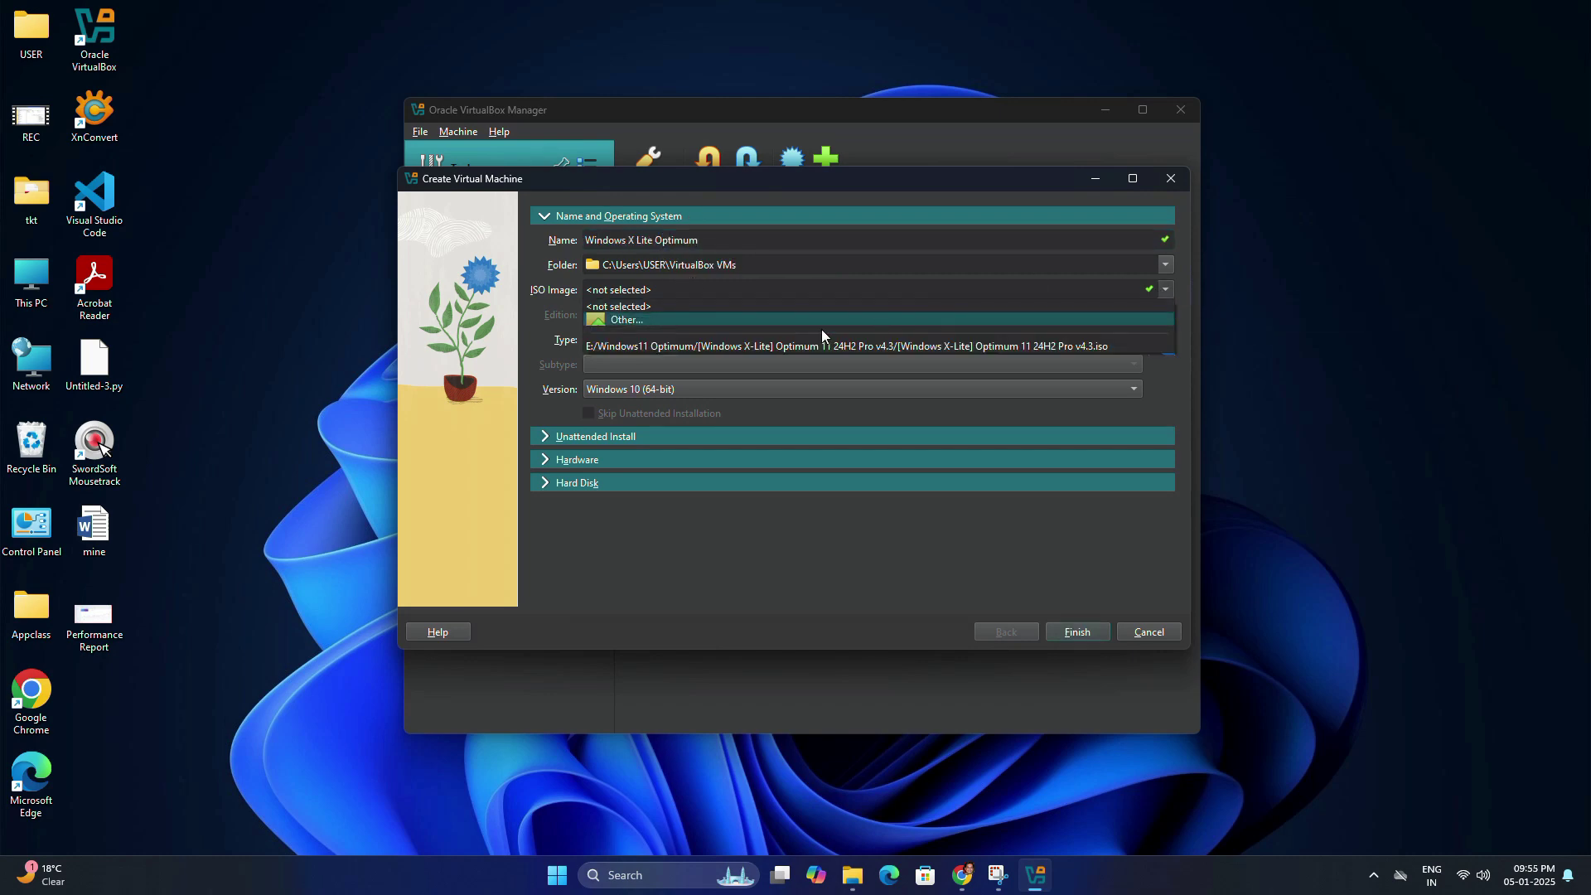
pyautogui.click(795, 317)
pyautogui.doubleClick(646, 324)
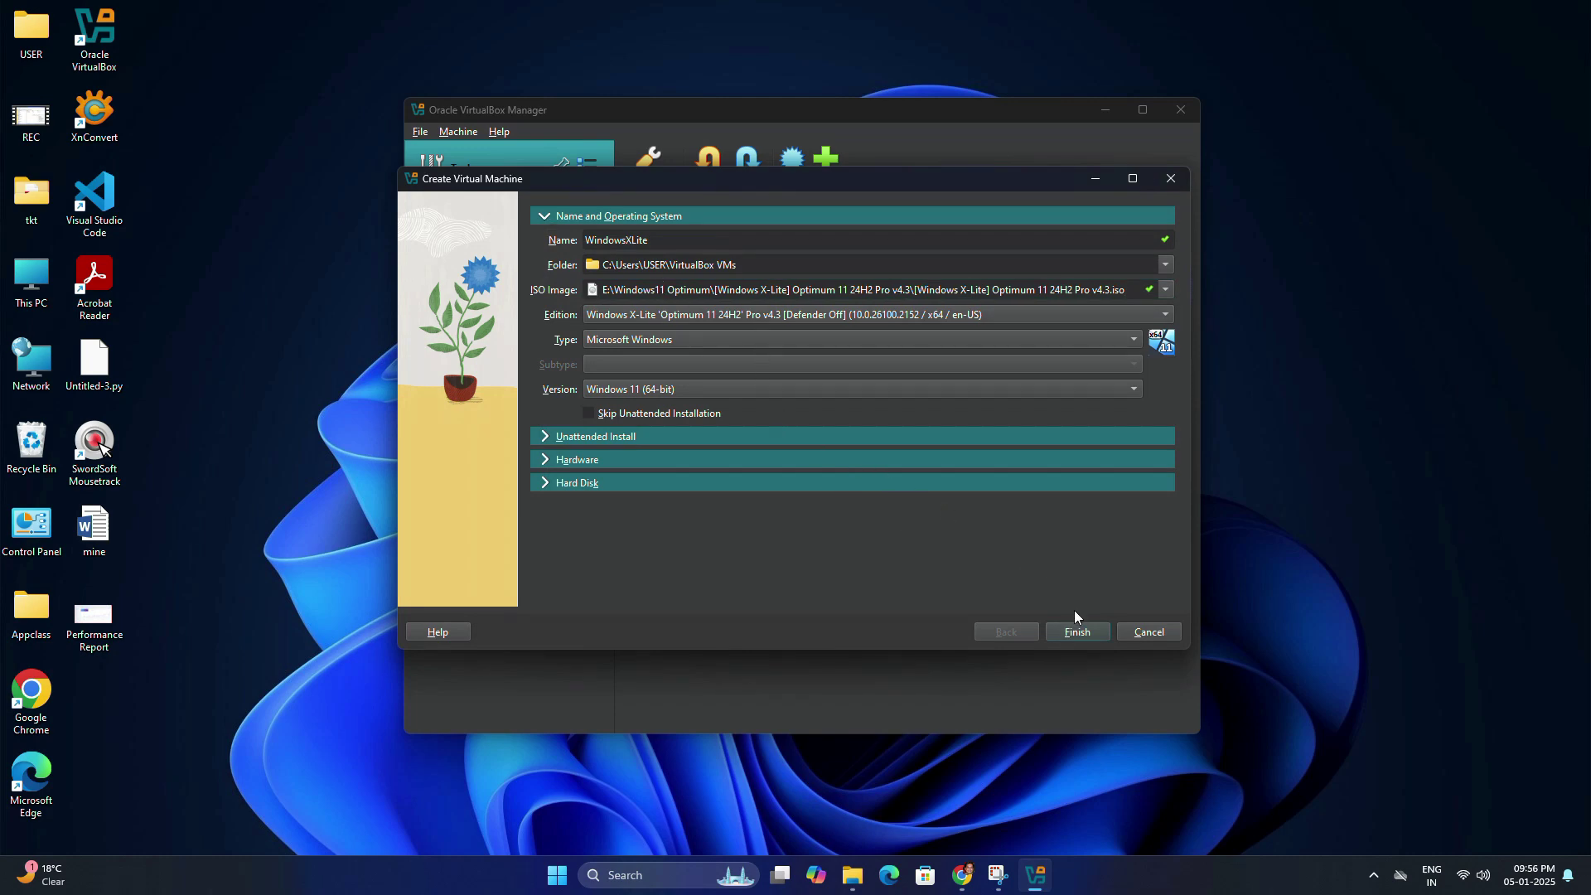
pyautogui.click(1076, 631)
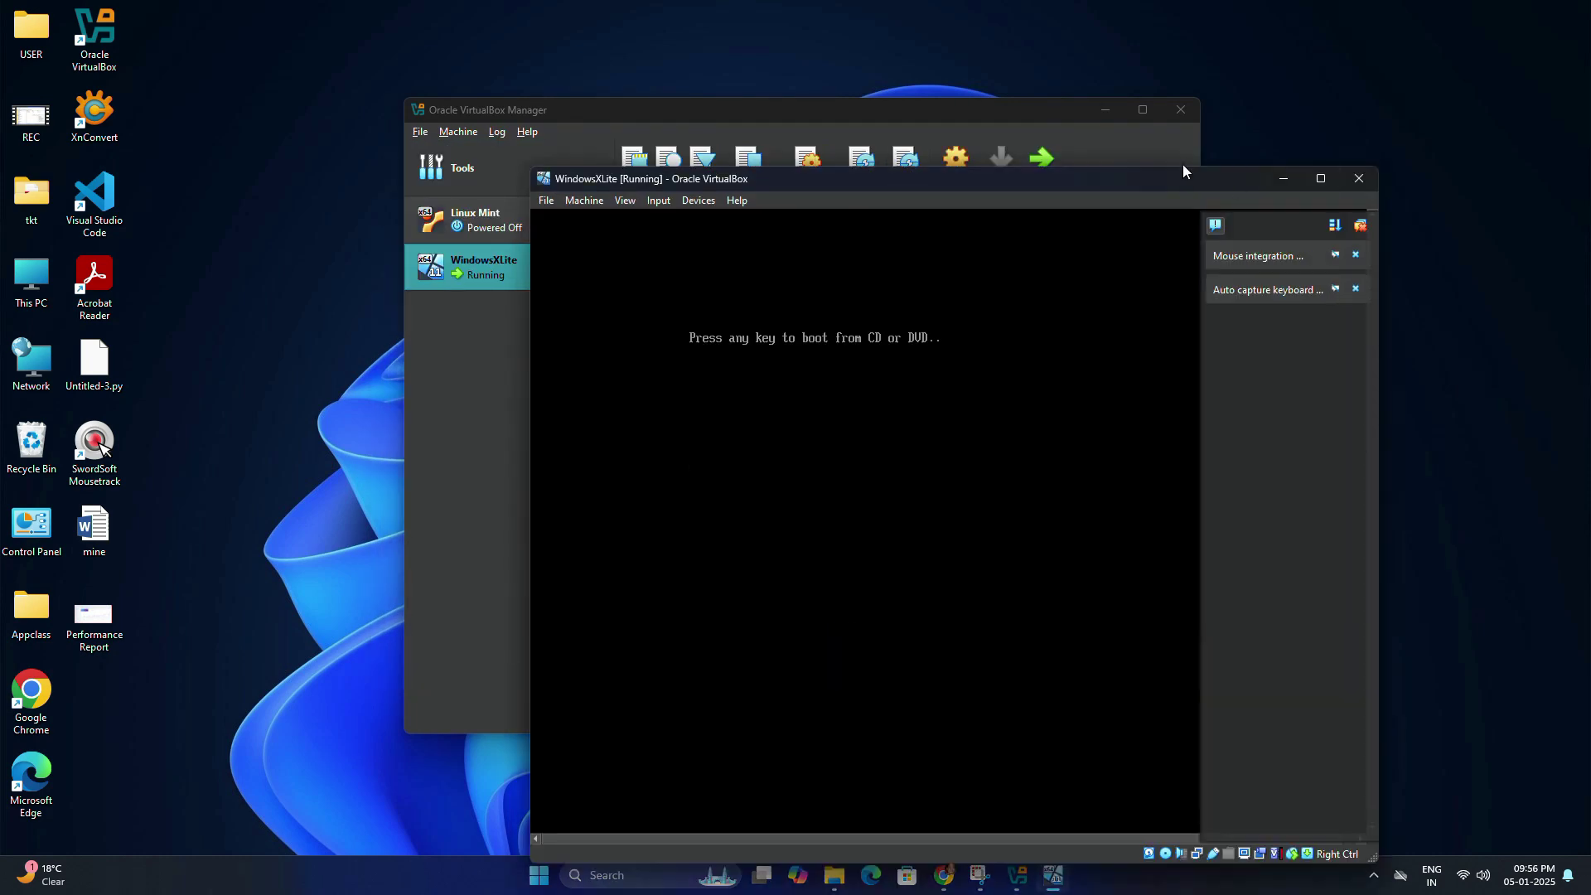
# Maximize the virtual machine window, boot from the DVD and choose the Optimum 11 24H2 Pro v4.3 [Defender Off] edition in Windows Setup
pyautogui.click(1314, 172)
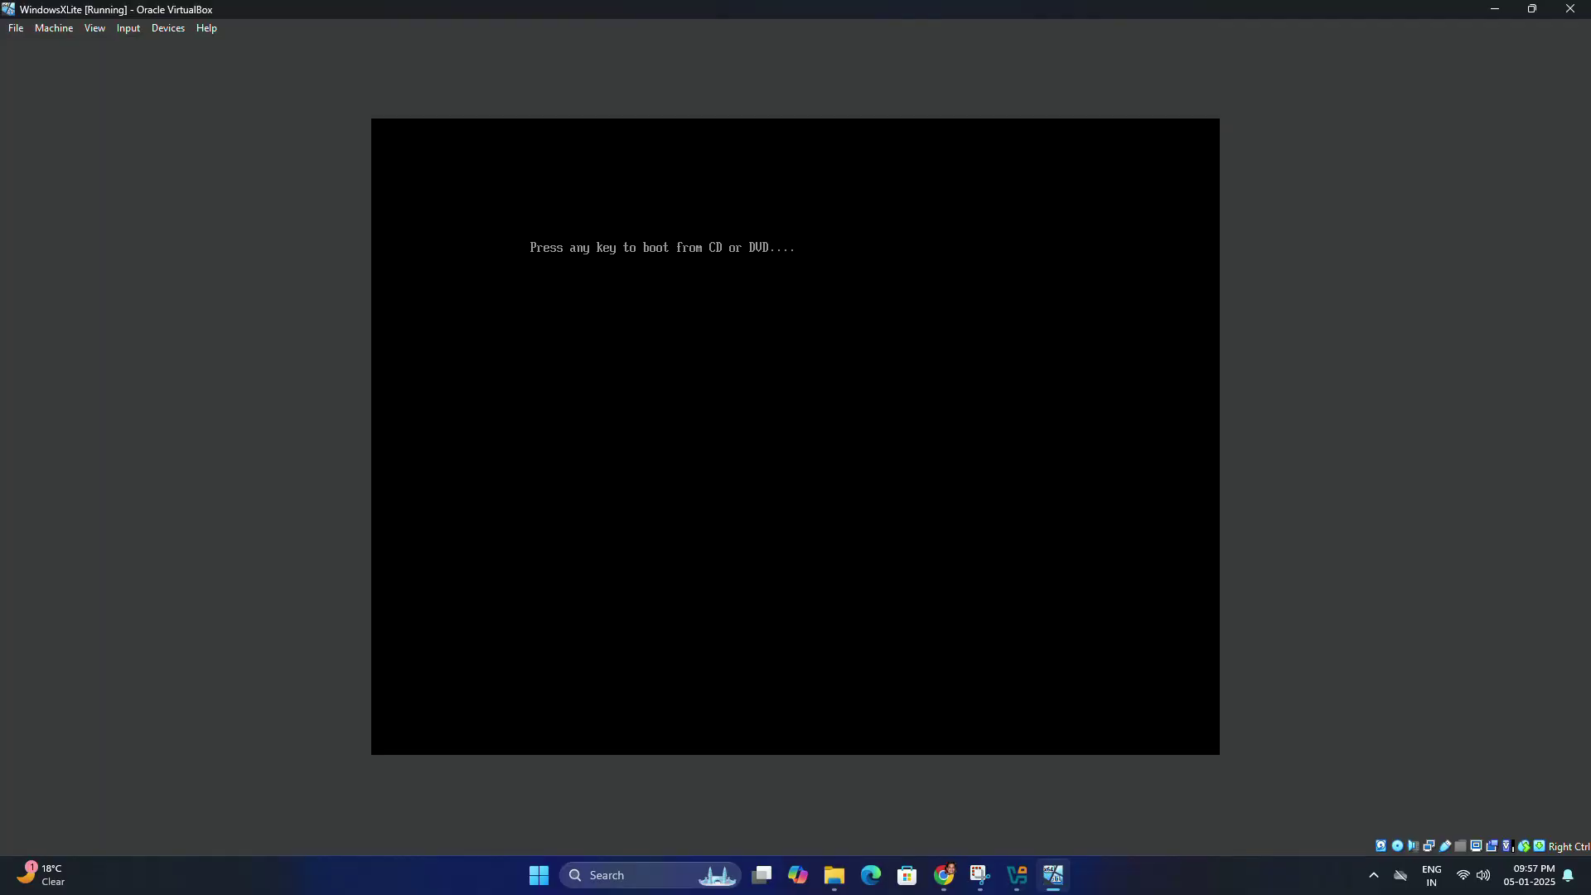
pyautogui.press('Return')
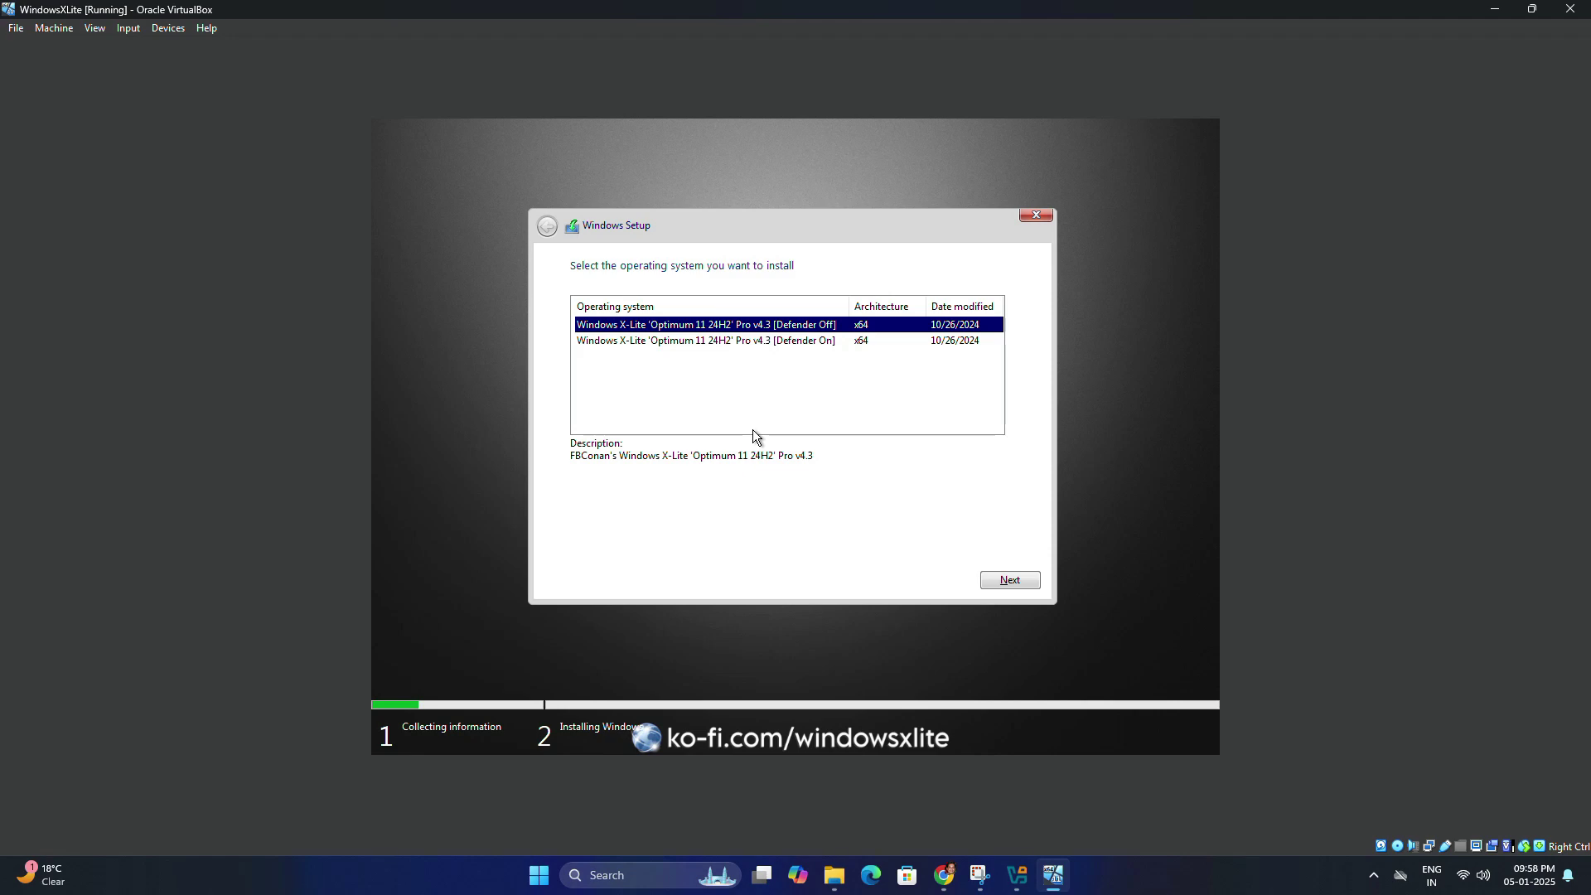
pyautogui.press('Down')
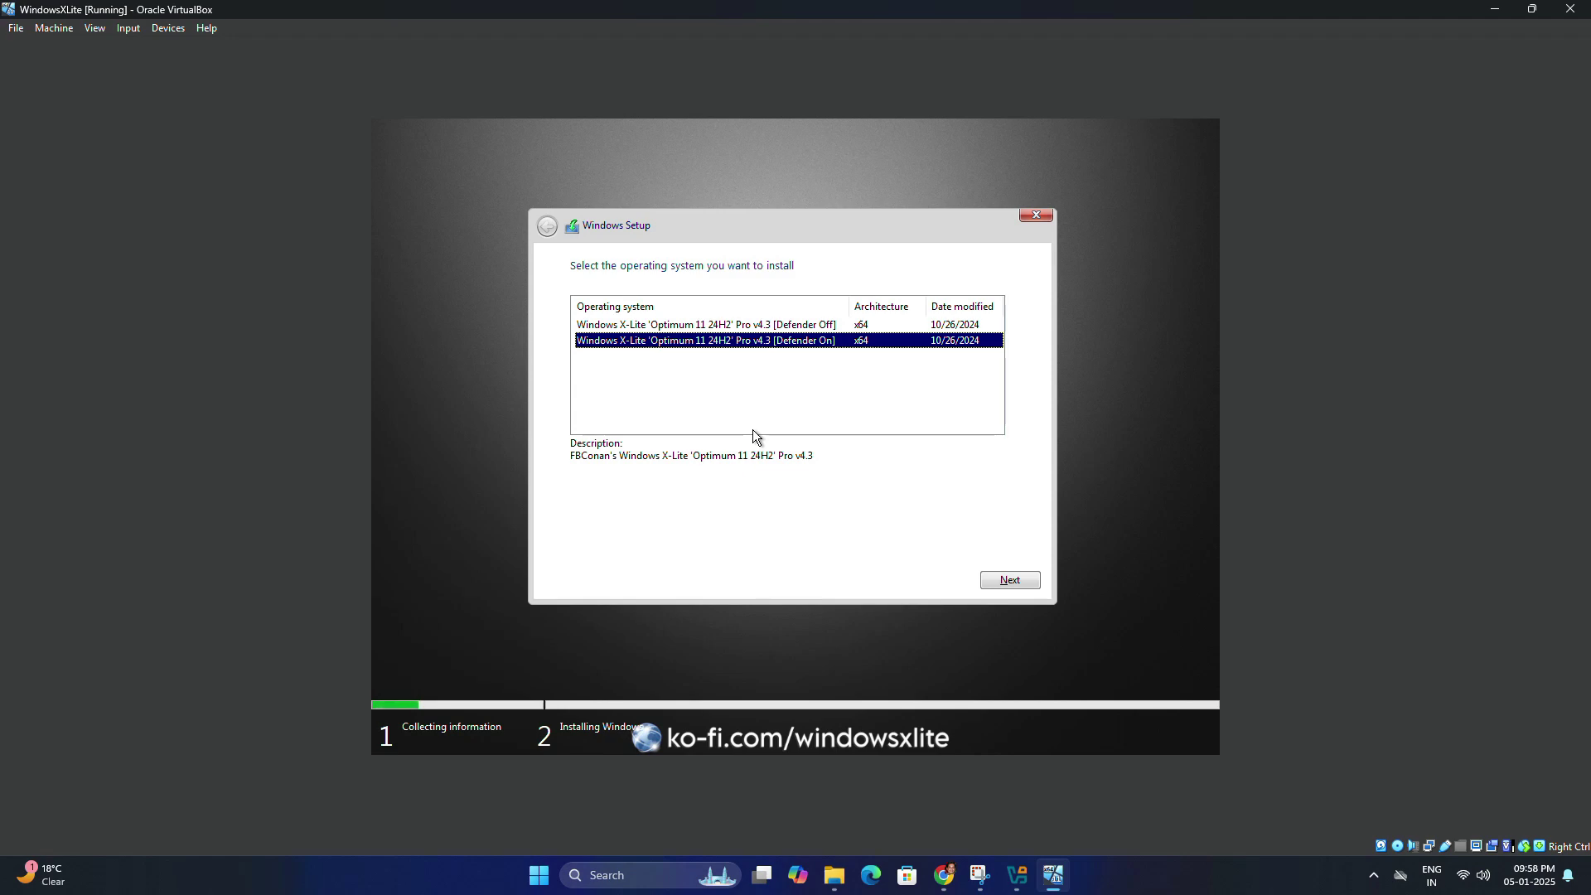
pyautogui.press('Up')
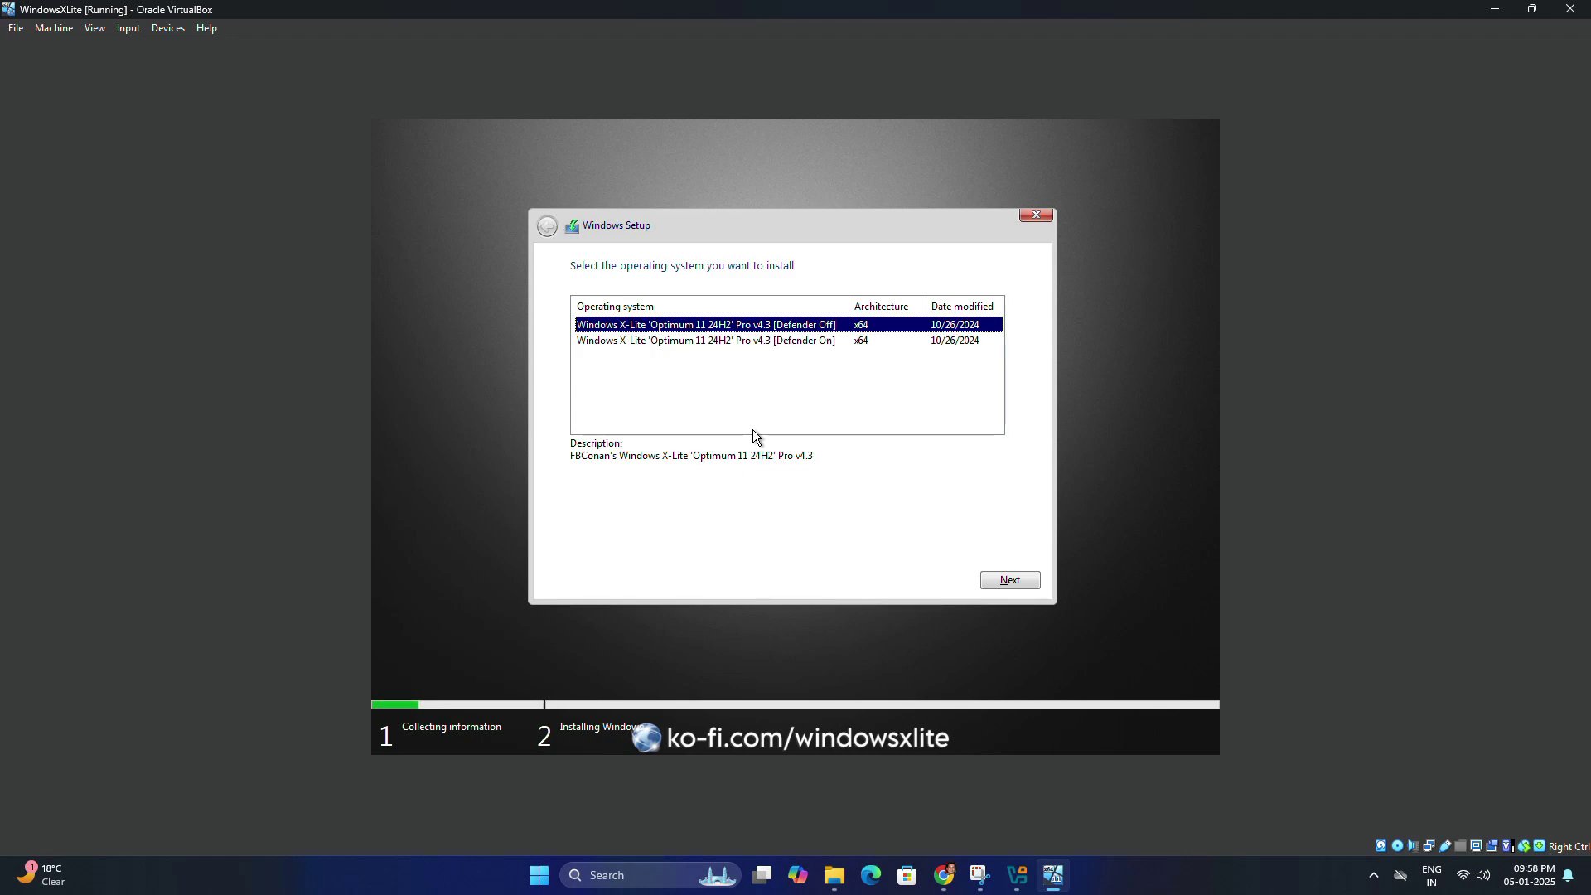
pyautogui.click(1024, 584)
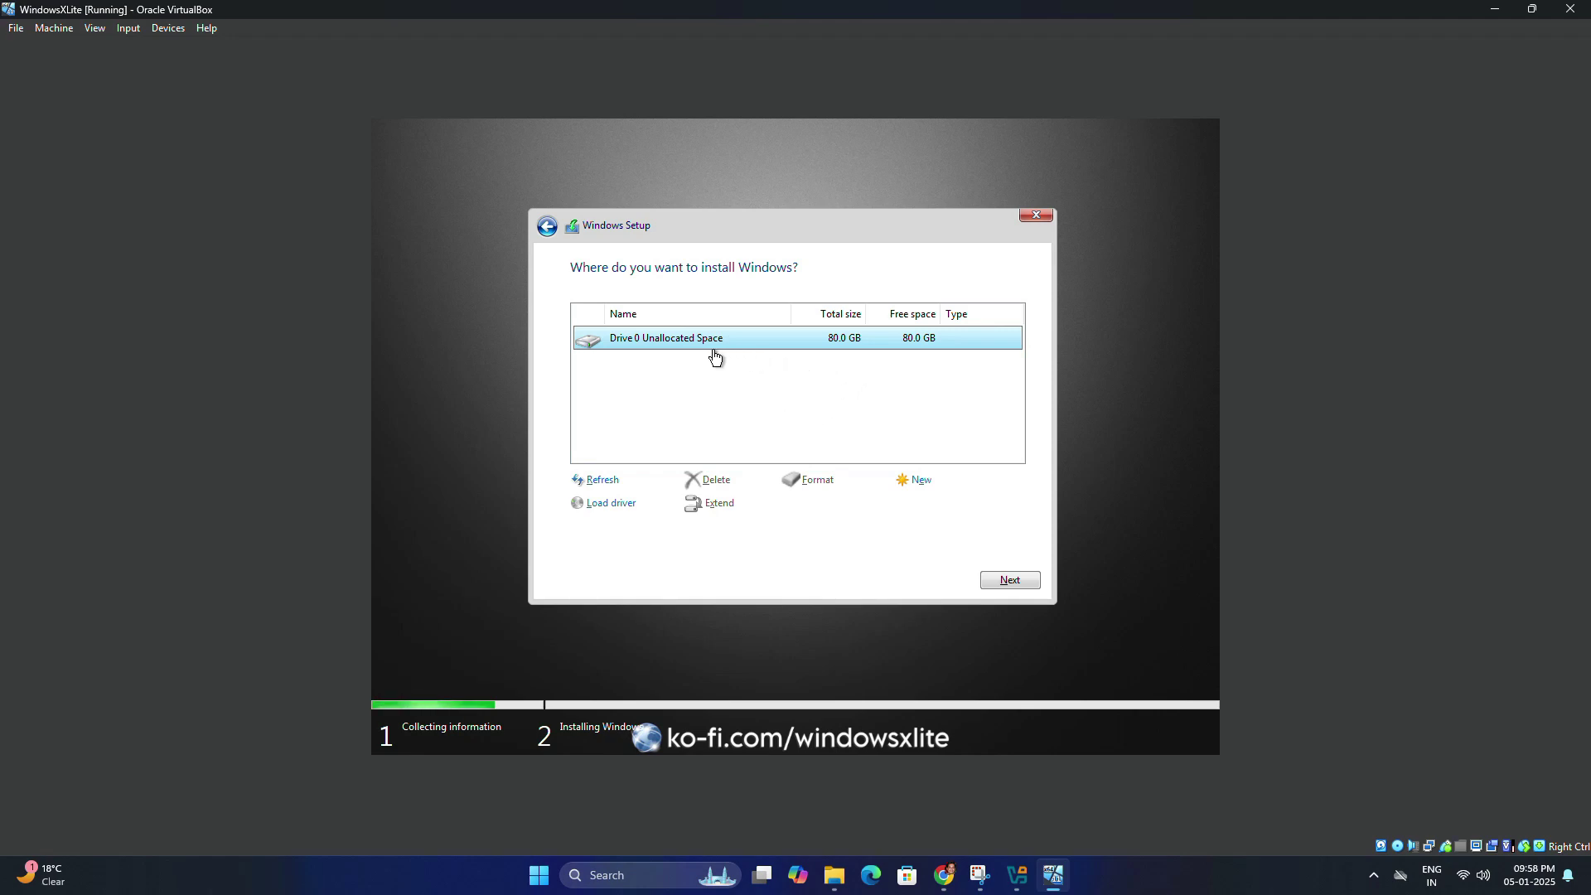
# Create an 81920 MB partition from the unallocated space of Drive 0
pyautogui.click(921, 485)
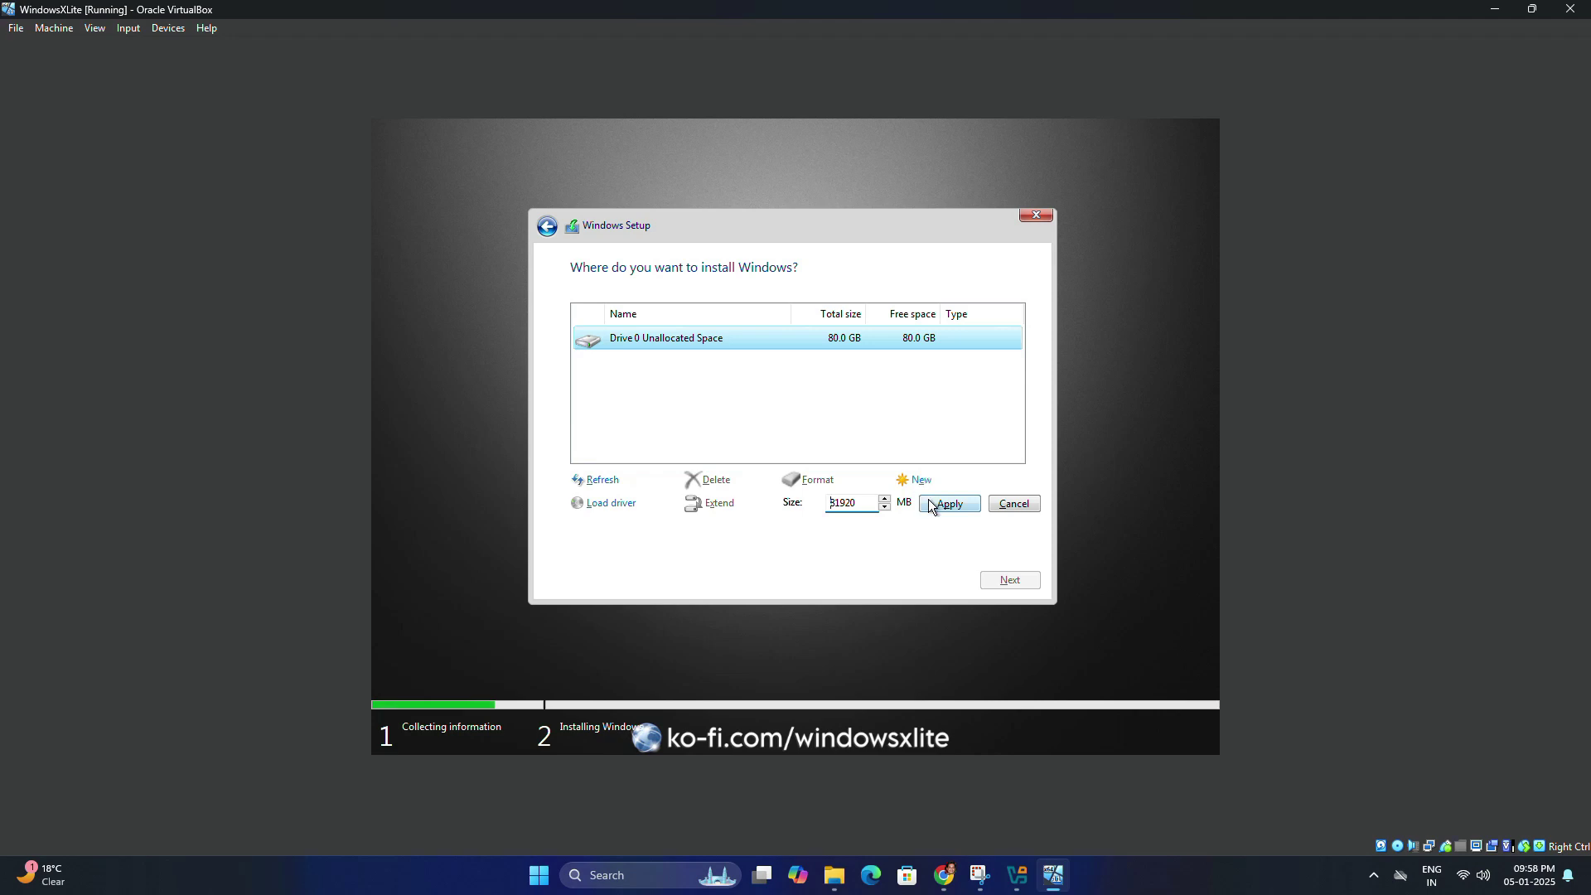
pyautogui.click(951, 506)
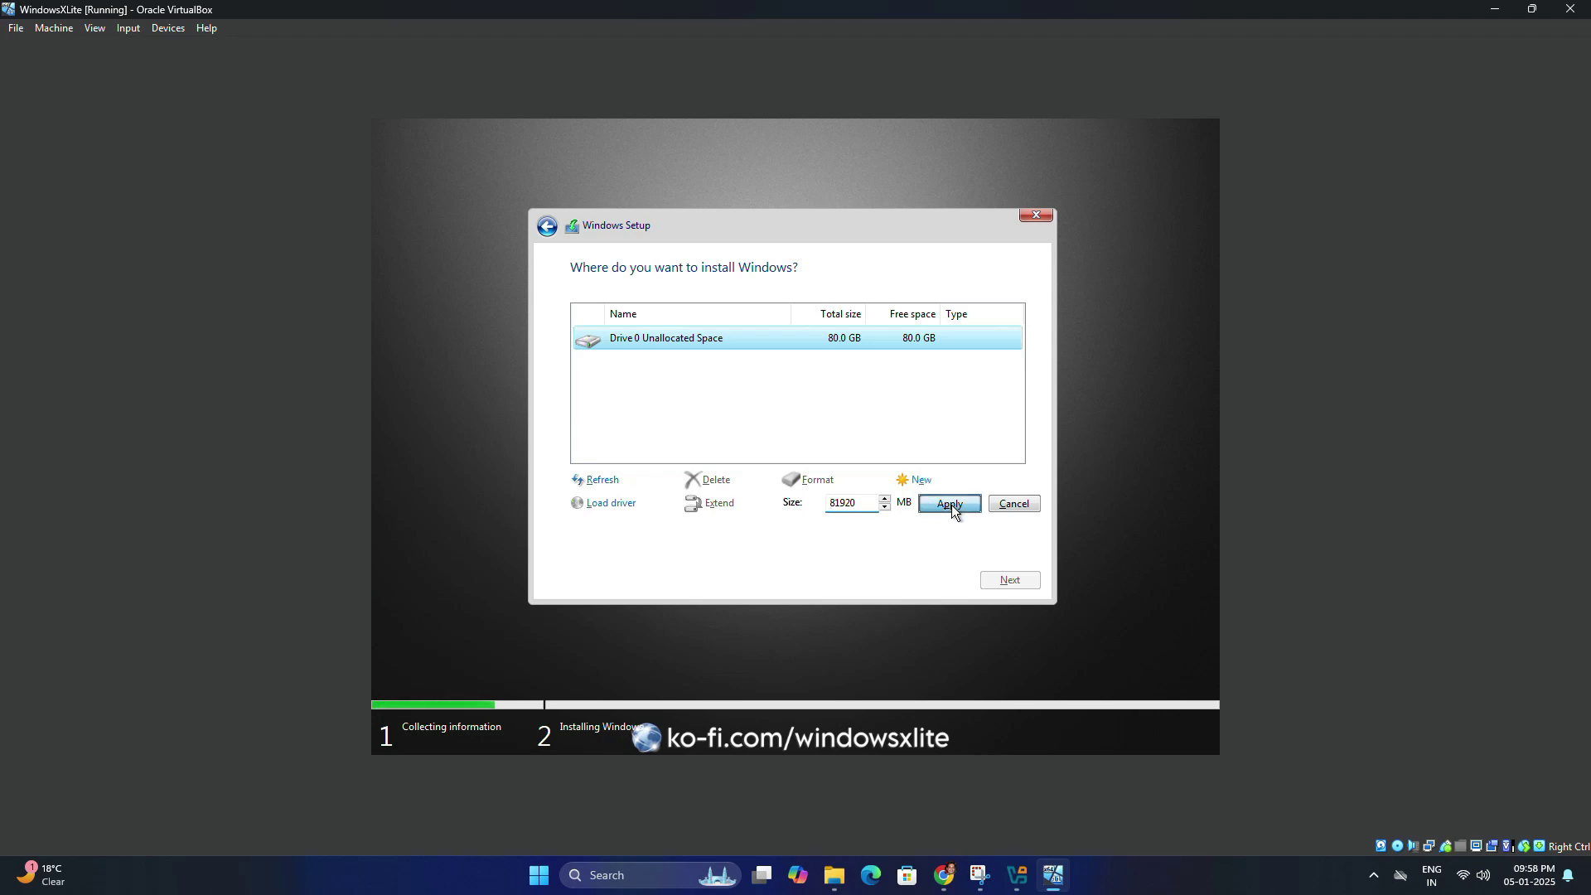
pyautogui.click(906, 505)
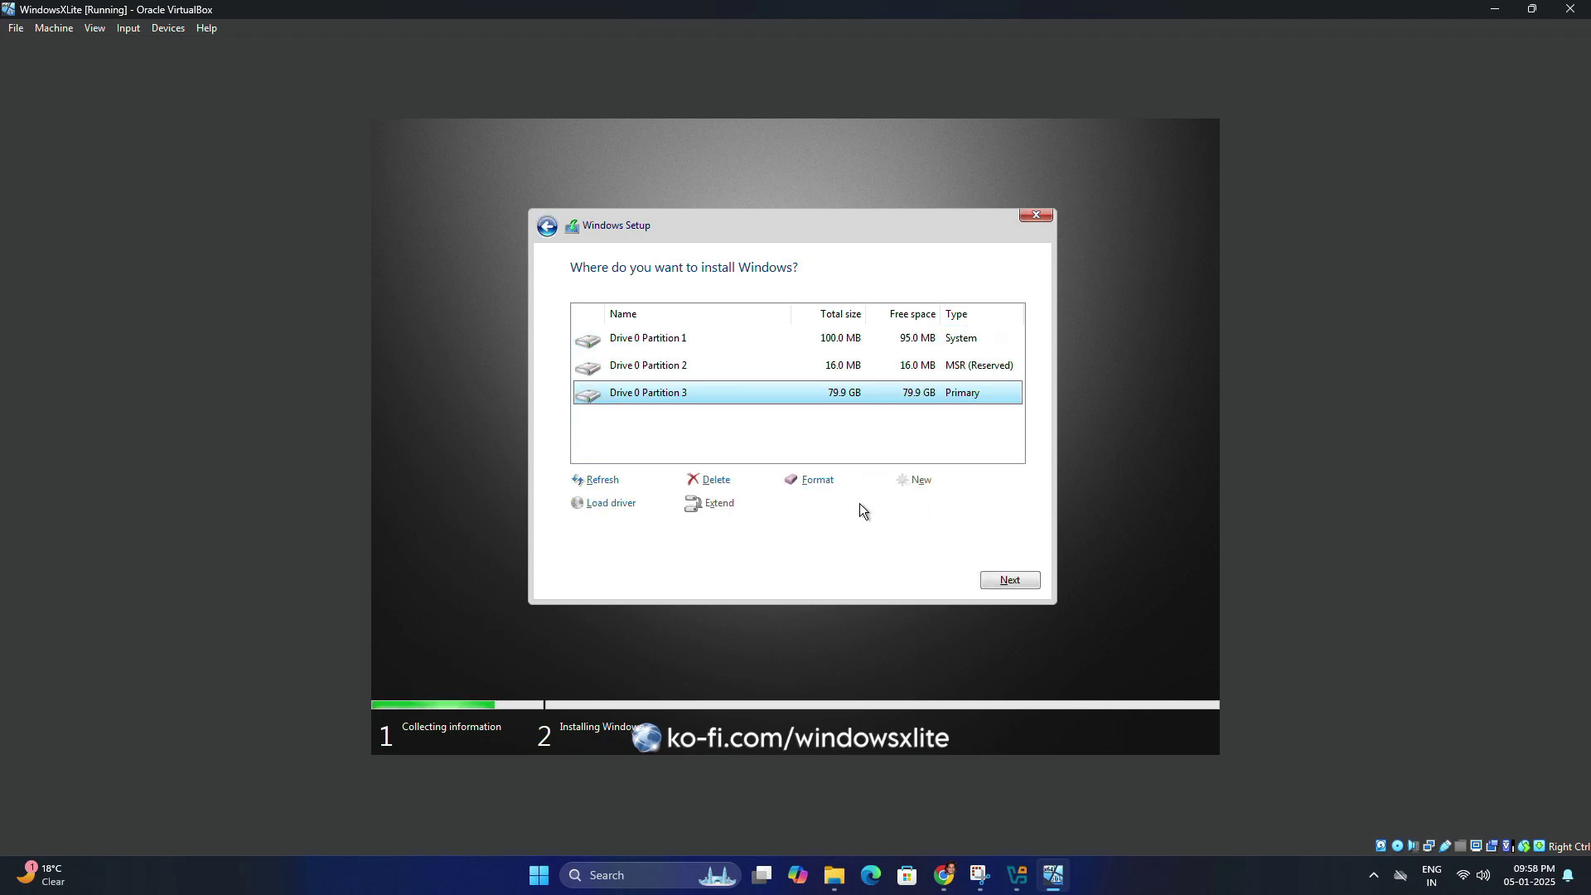
# Install Windows on Drive 0 Partition 3 and restart the virtual machine to continue the setup
pyautogui.click(1006, 582)
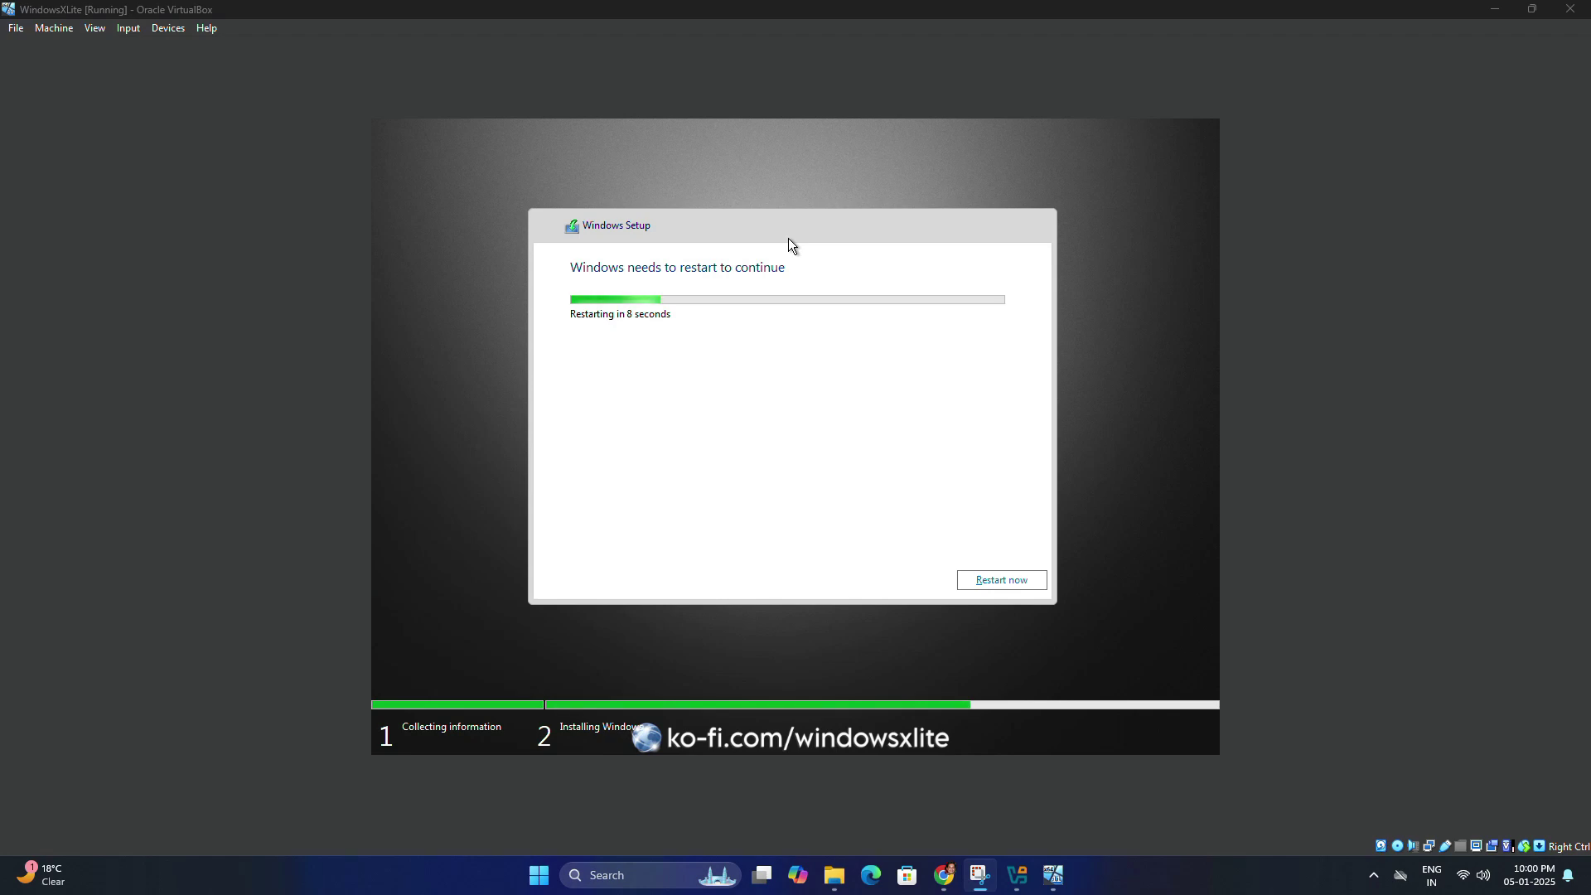
pyautogui.click(993, 578)
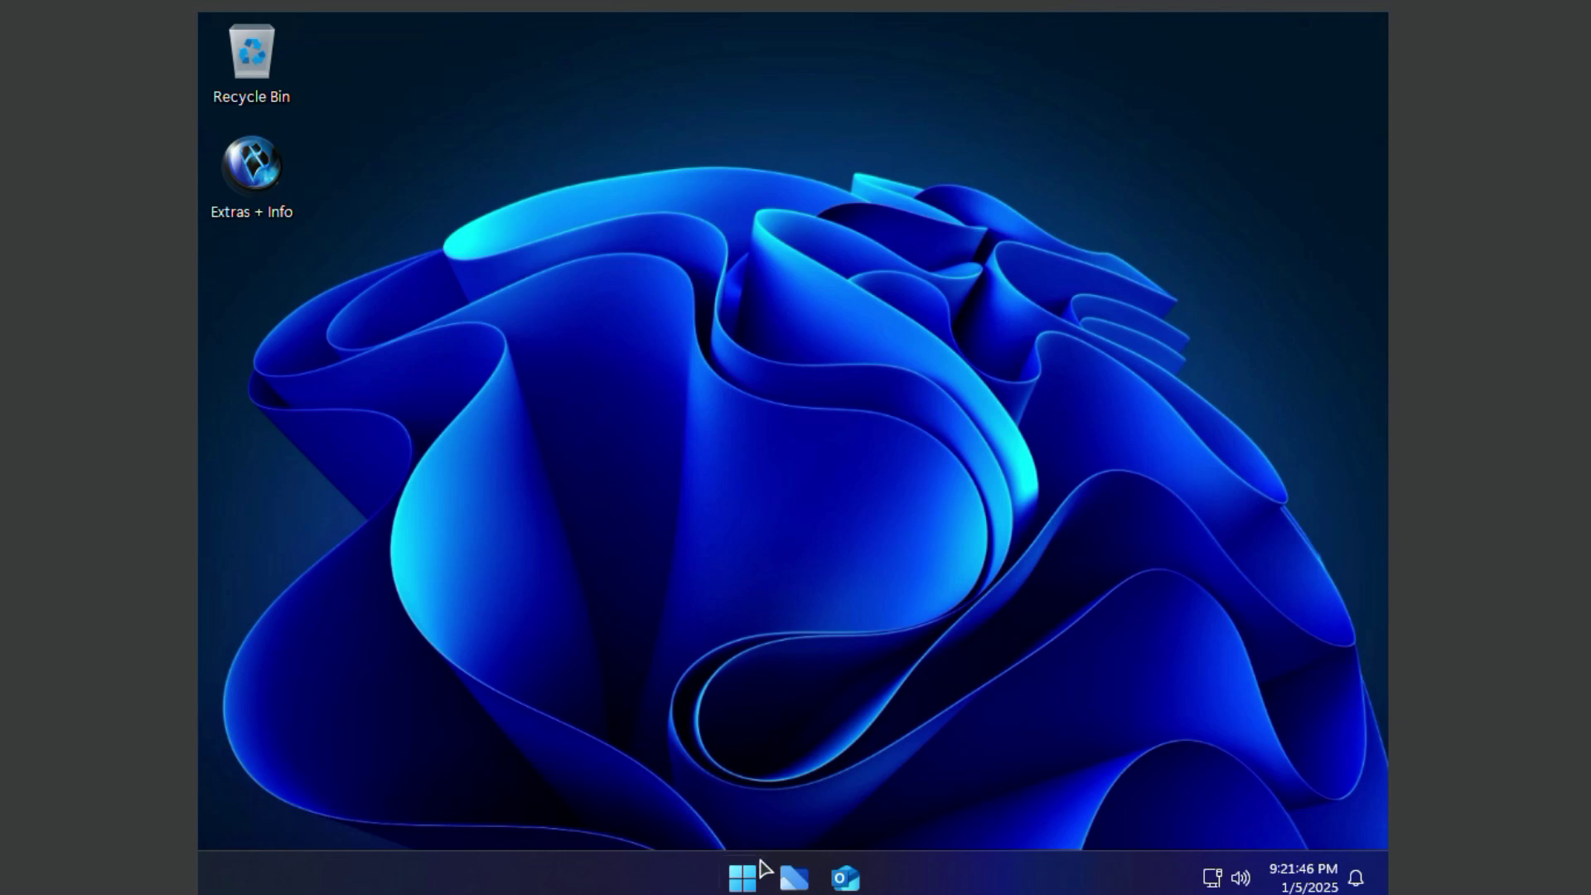
# View the Start menu of the installed system, inspect the contents of the C: drive in File Explorer and close it
pyautogui.click(741, 885)
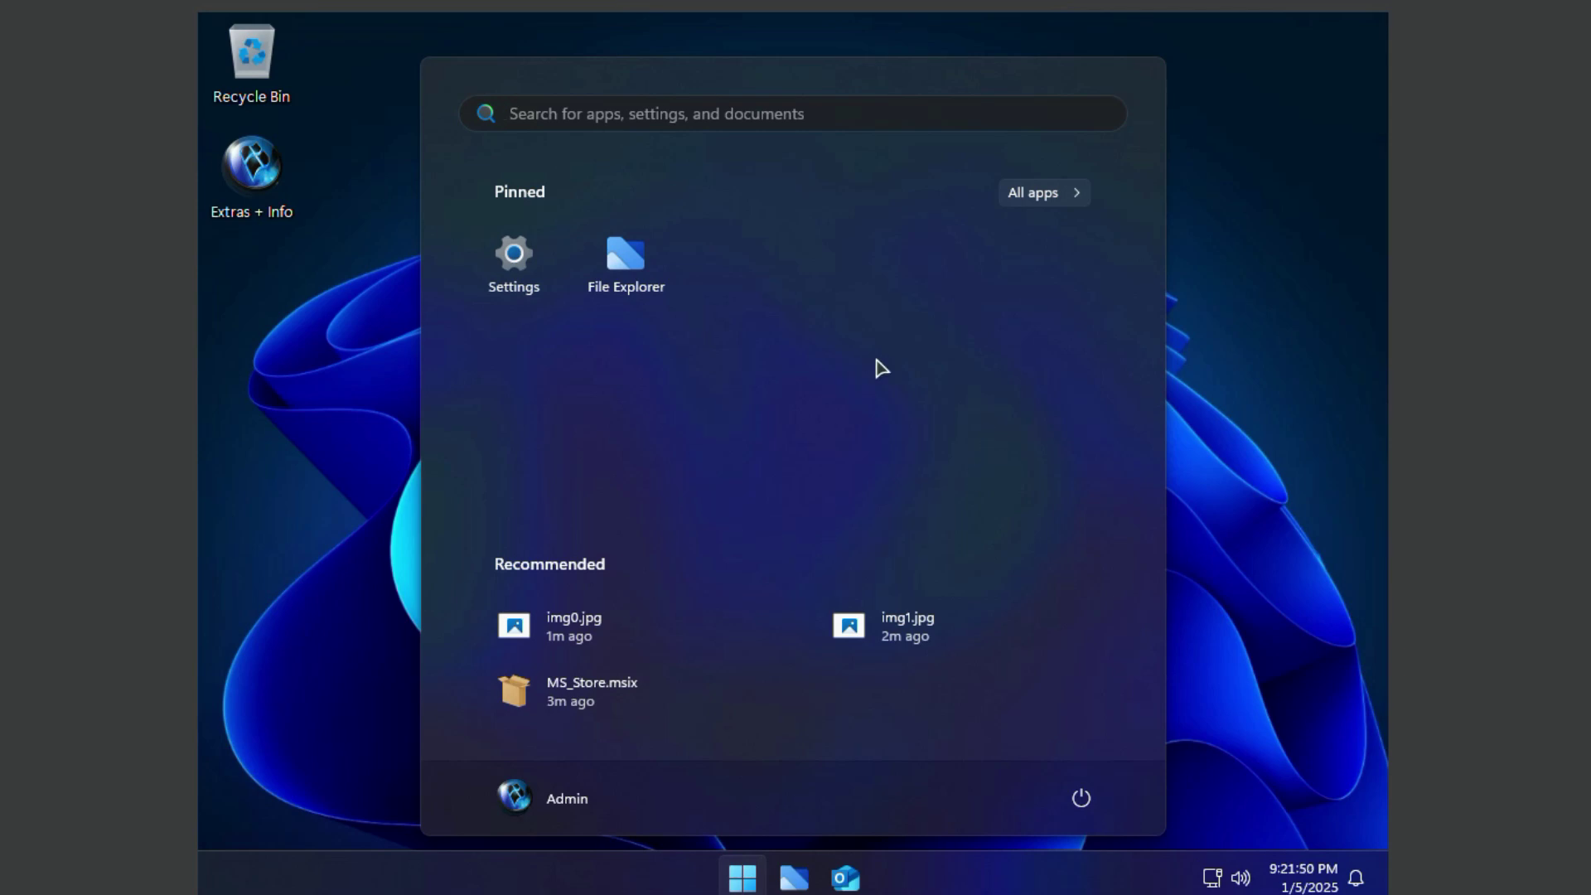
pyautogui.click(1233, 374)
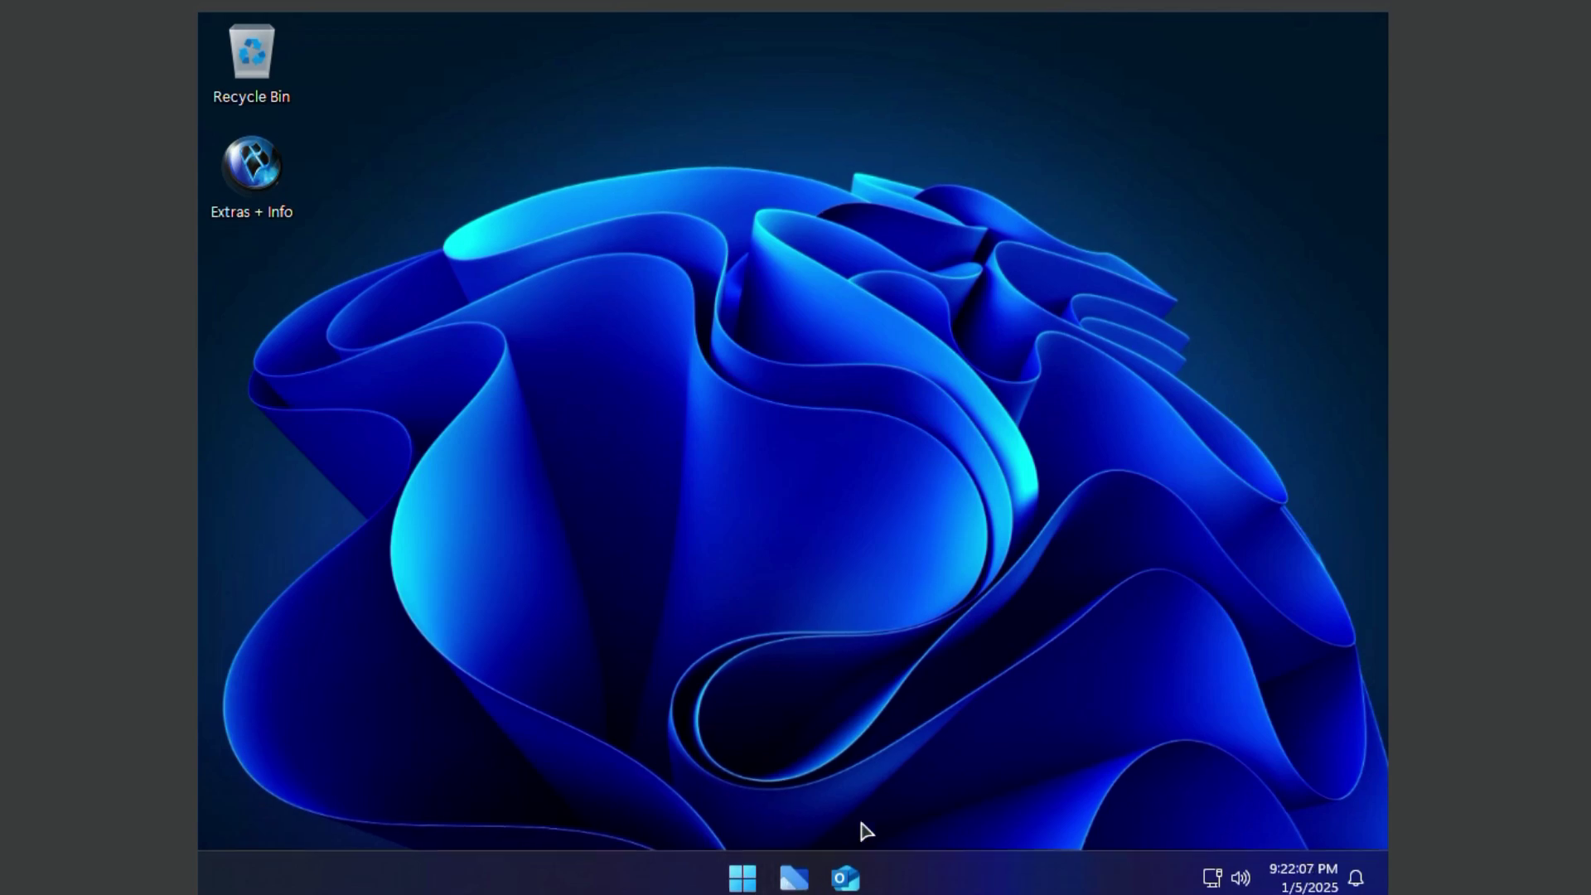
pyautogui.click(794, 876)
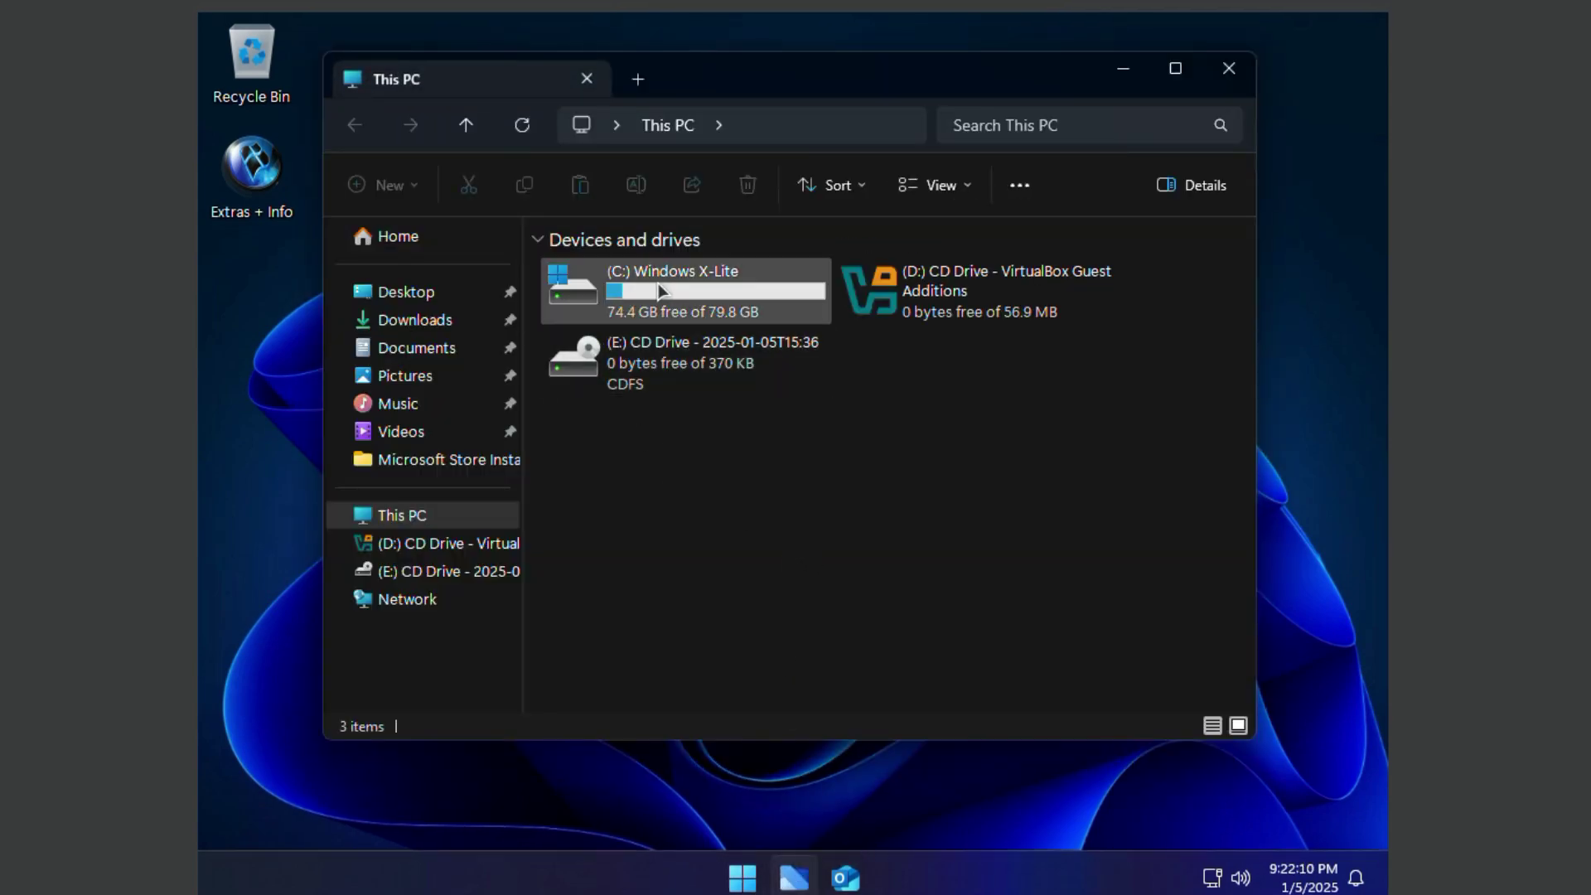
pyautogui.doubleClick(650, 297)
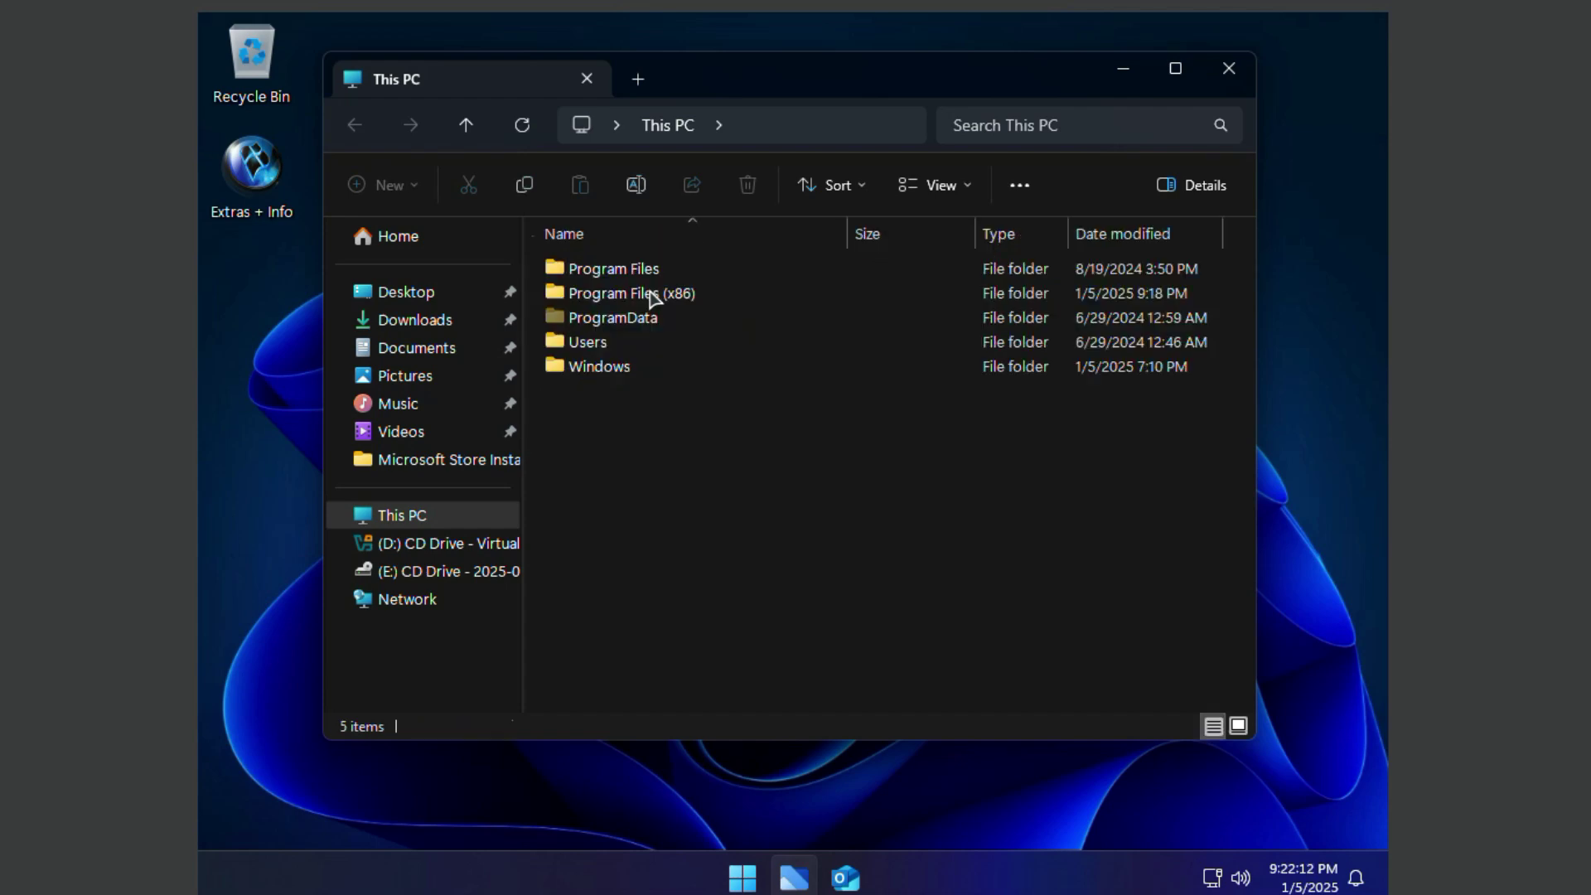
pyautogui.click(1229, 68)
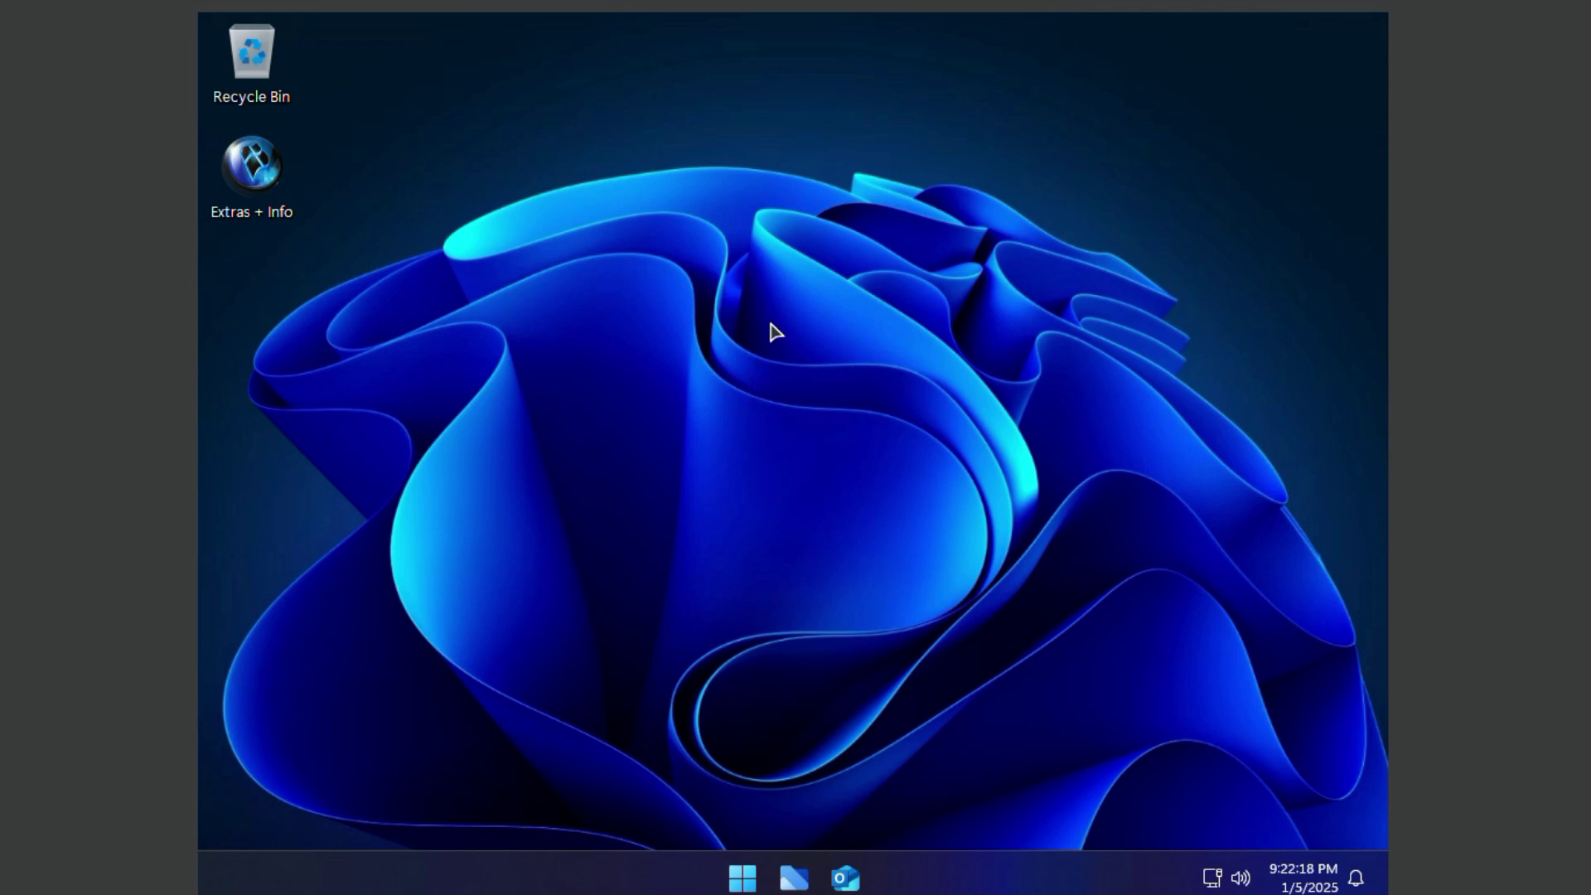
# From the extended desktop options, open Control Panel in Category view, look at it and close it
pyautogui.rightClick(783, 302)
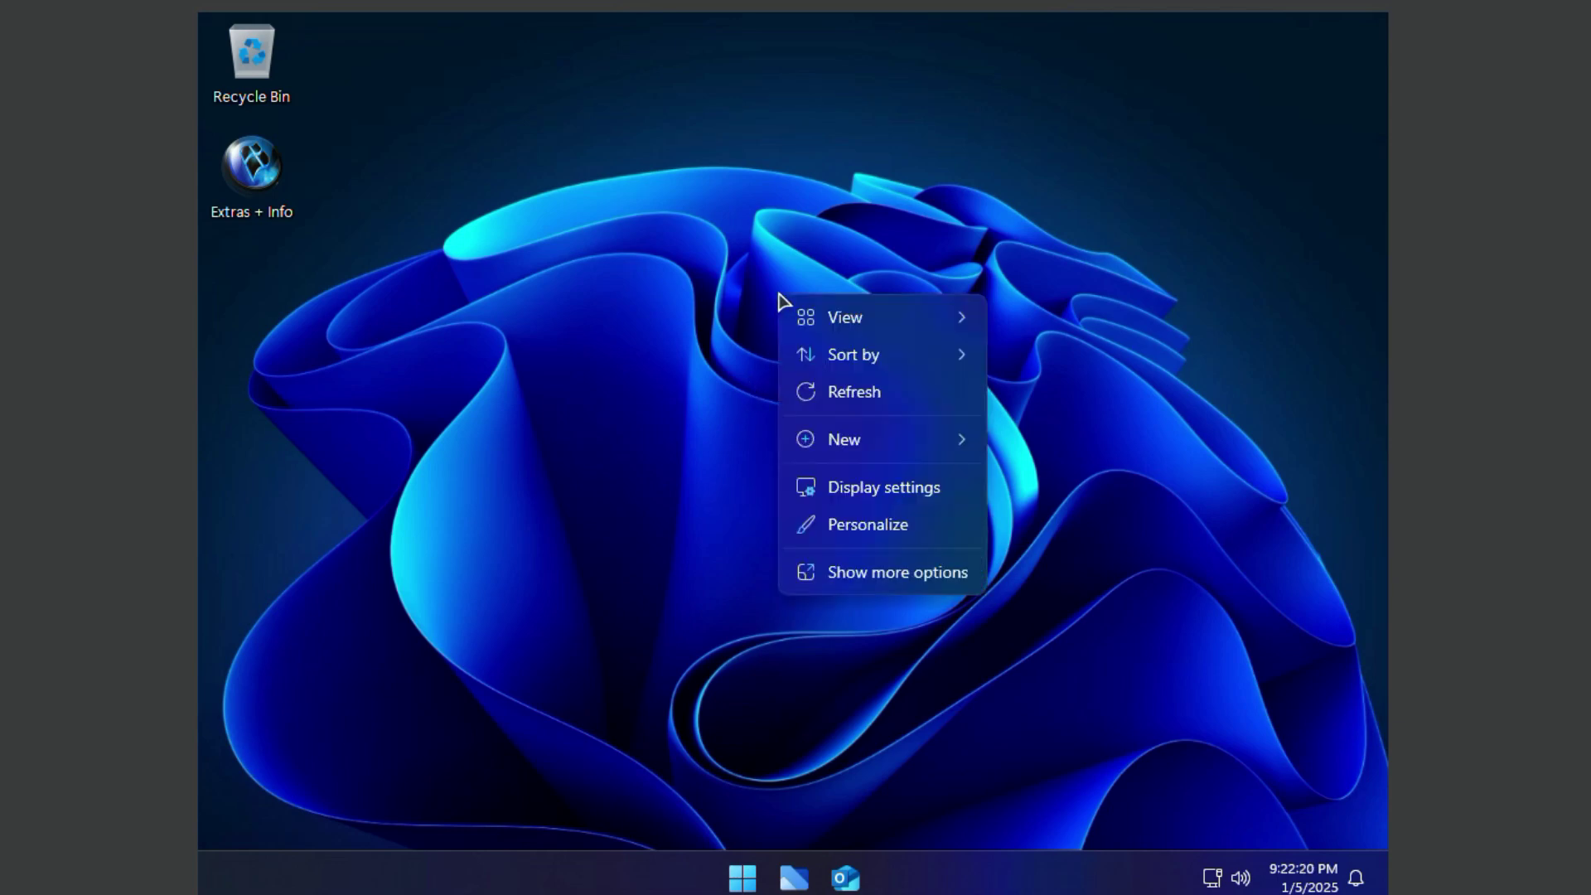
pyautogui.click(850, 574)
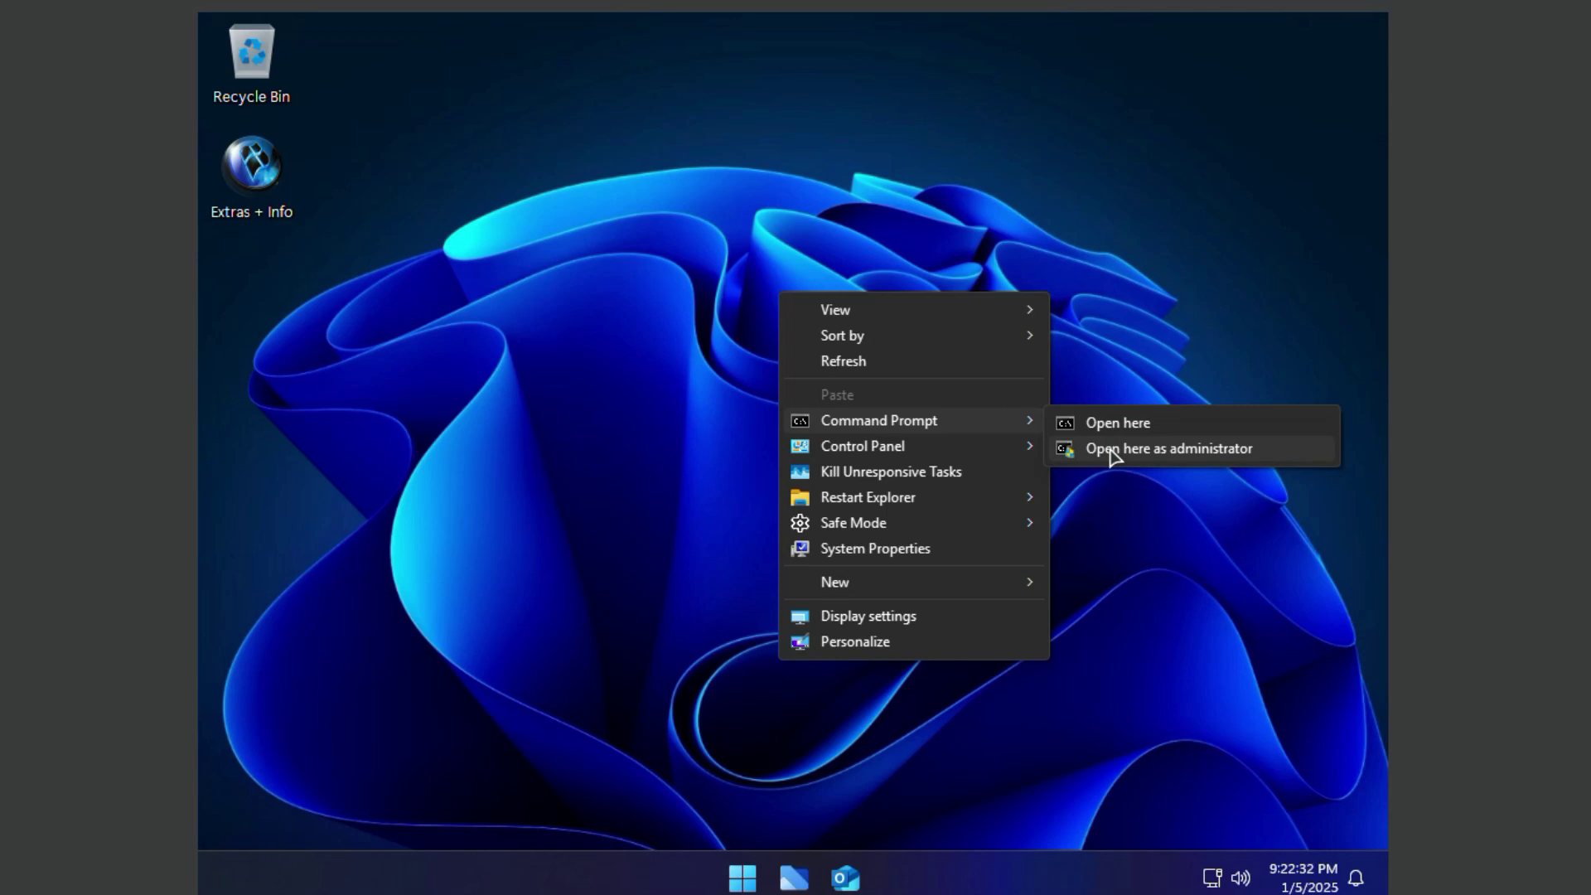
pyautogui.moveTo(853, 452)
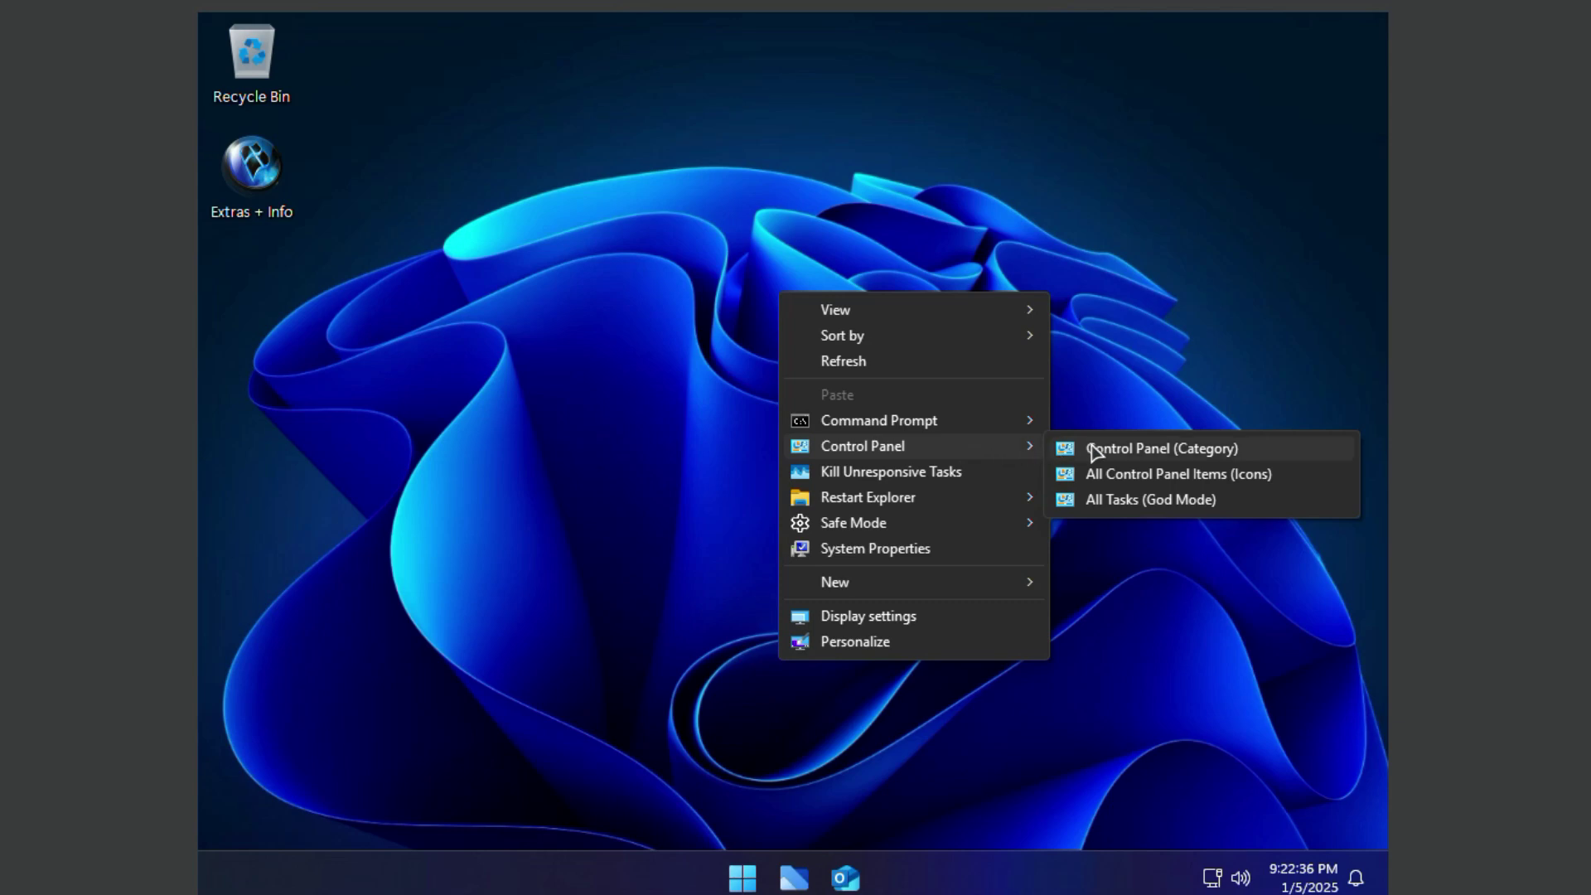
pyautogui.click(1142, 452)
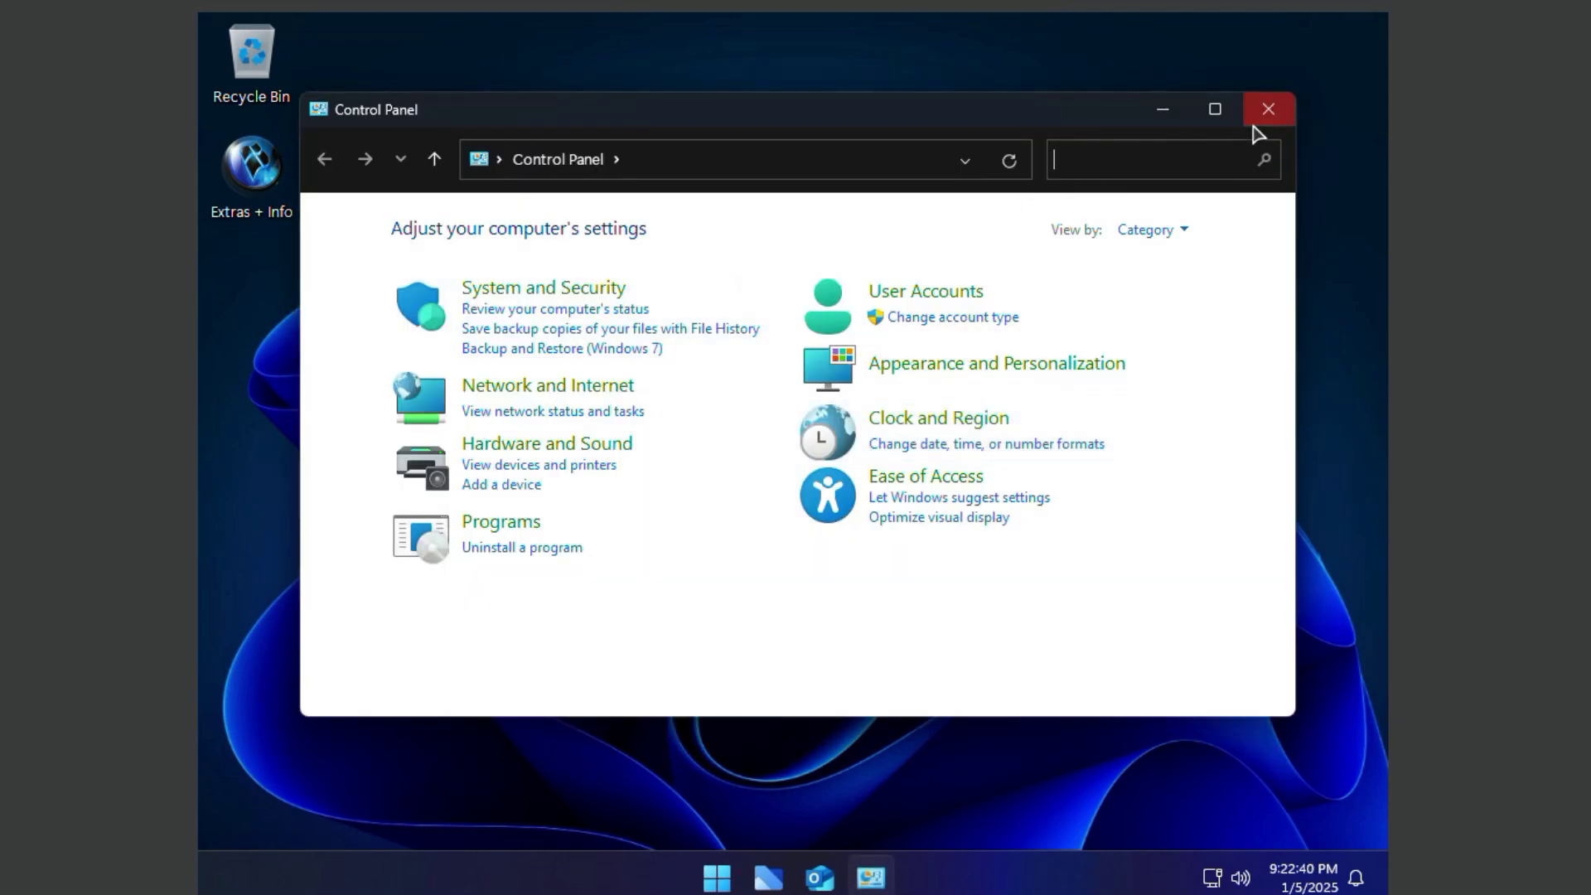
pyautogui.click(1259, 108)
# Open All Control Panel Items (Icons) from the extended desktop options, view it and close it
pyautogui.rightClick(873, 273)
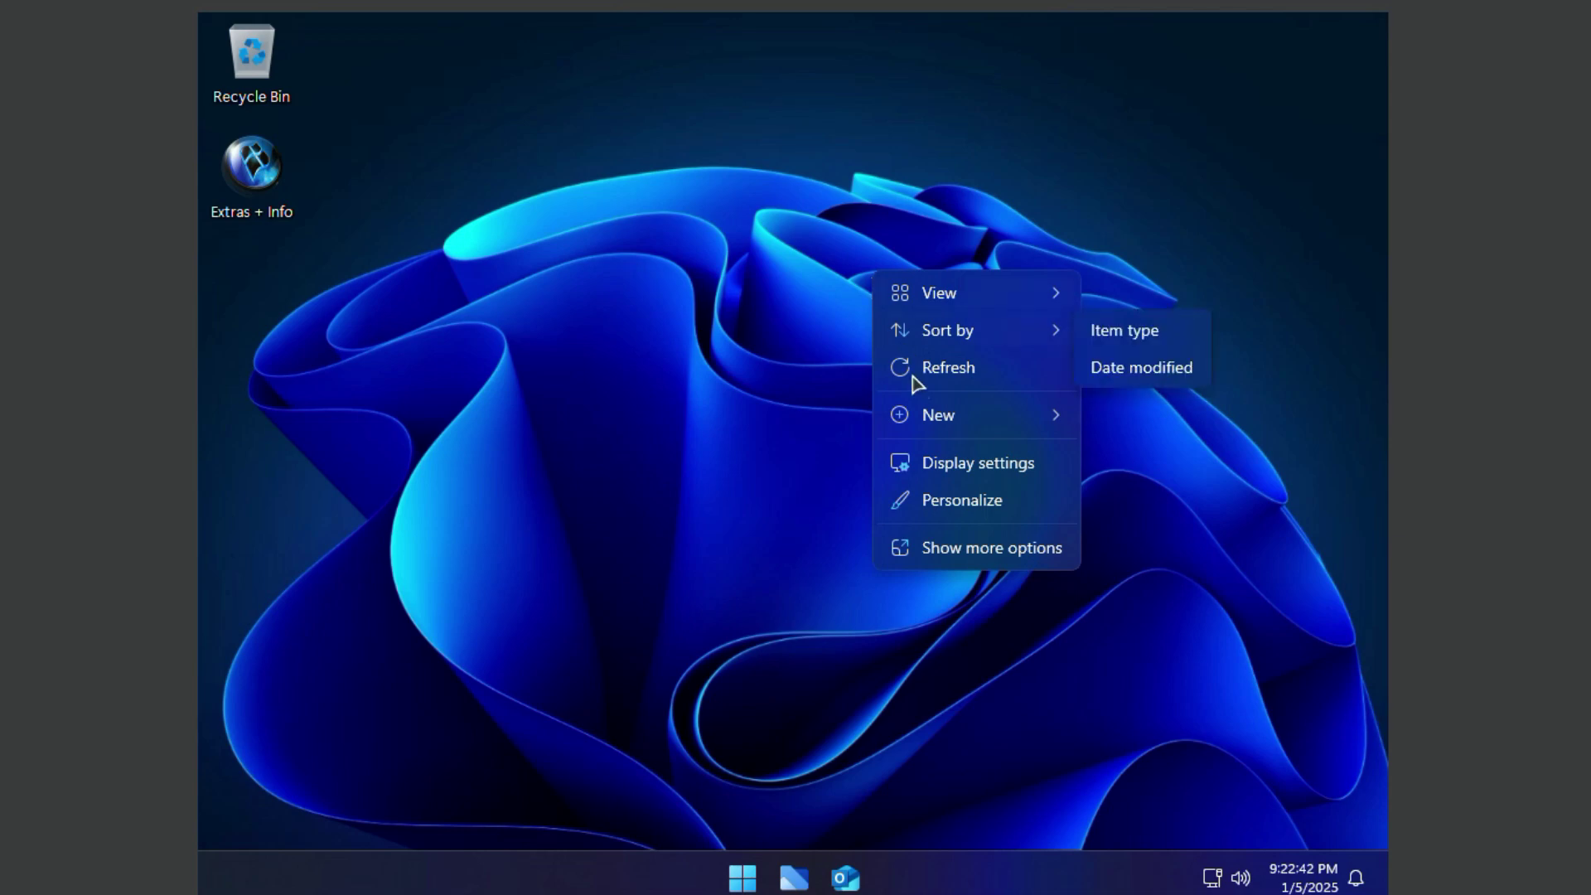
pyautogui.click(932, 547)
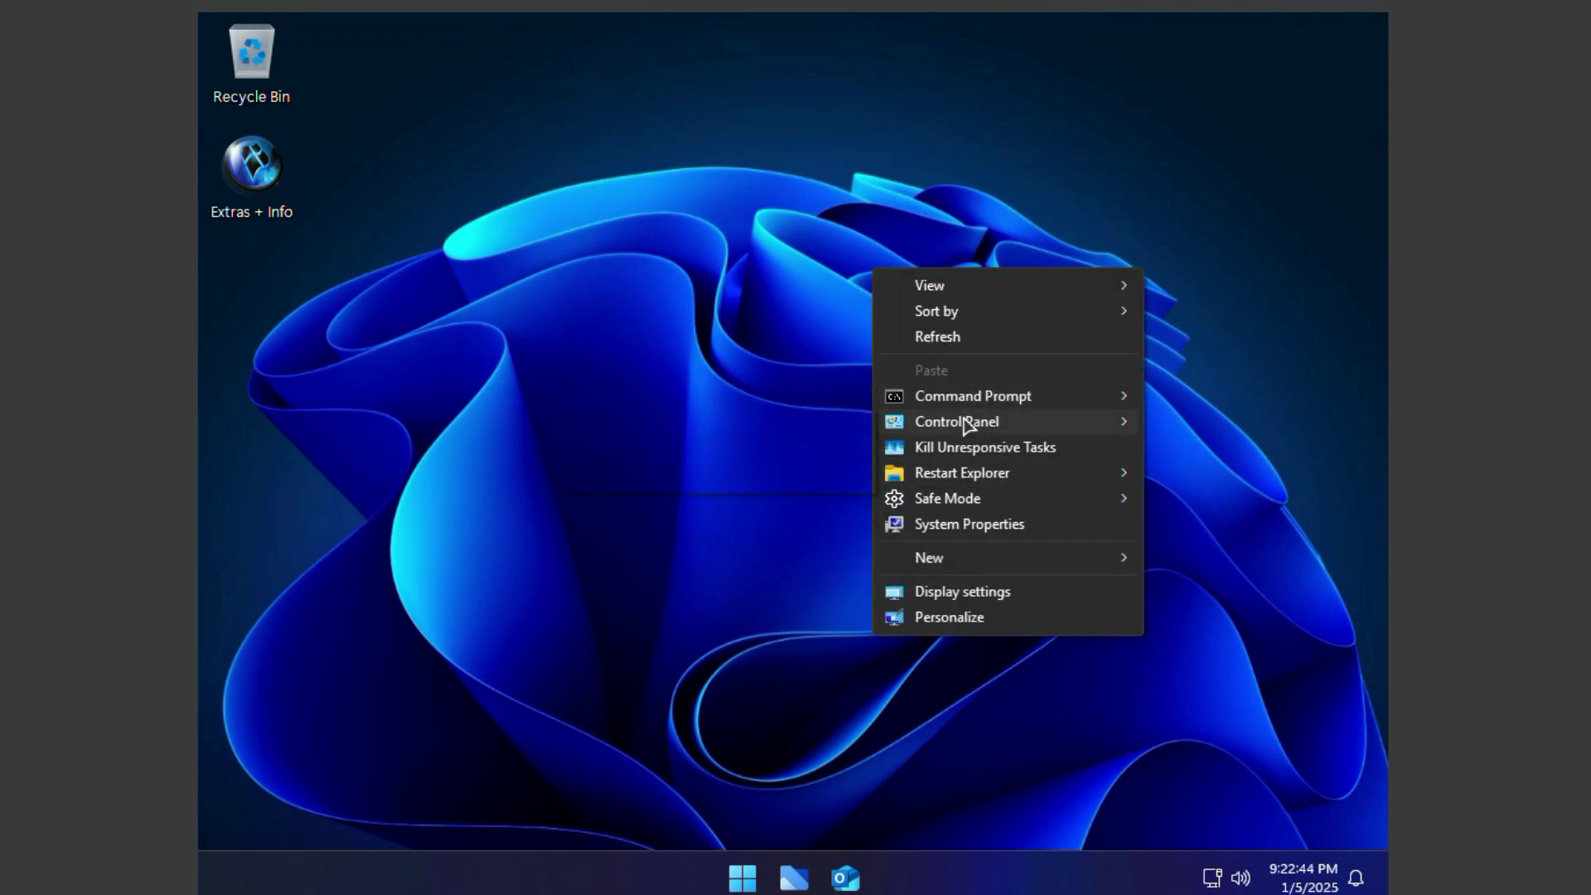
pyautogui.moveTo(965, 424)
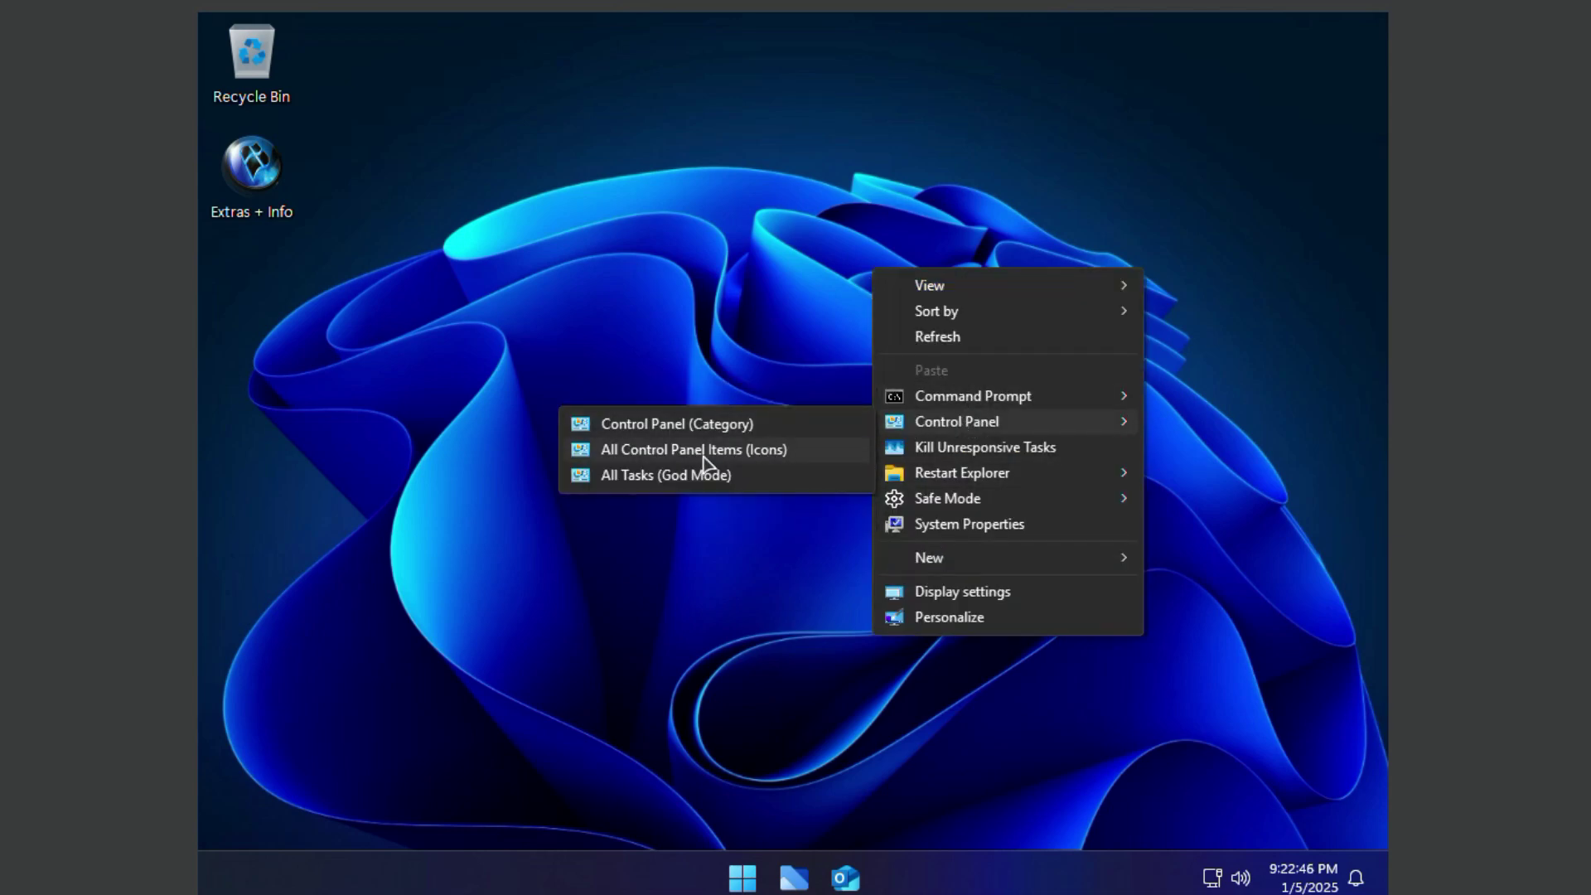
pyautogui.click(730, 456)
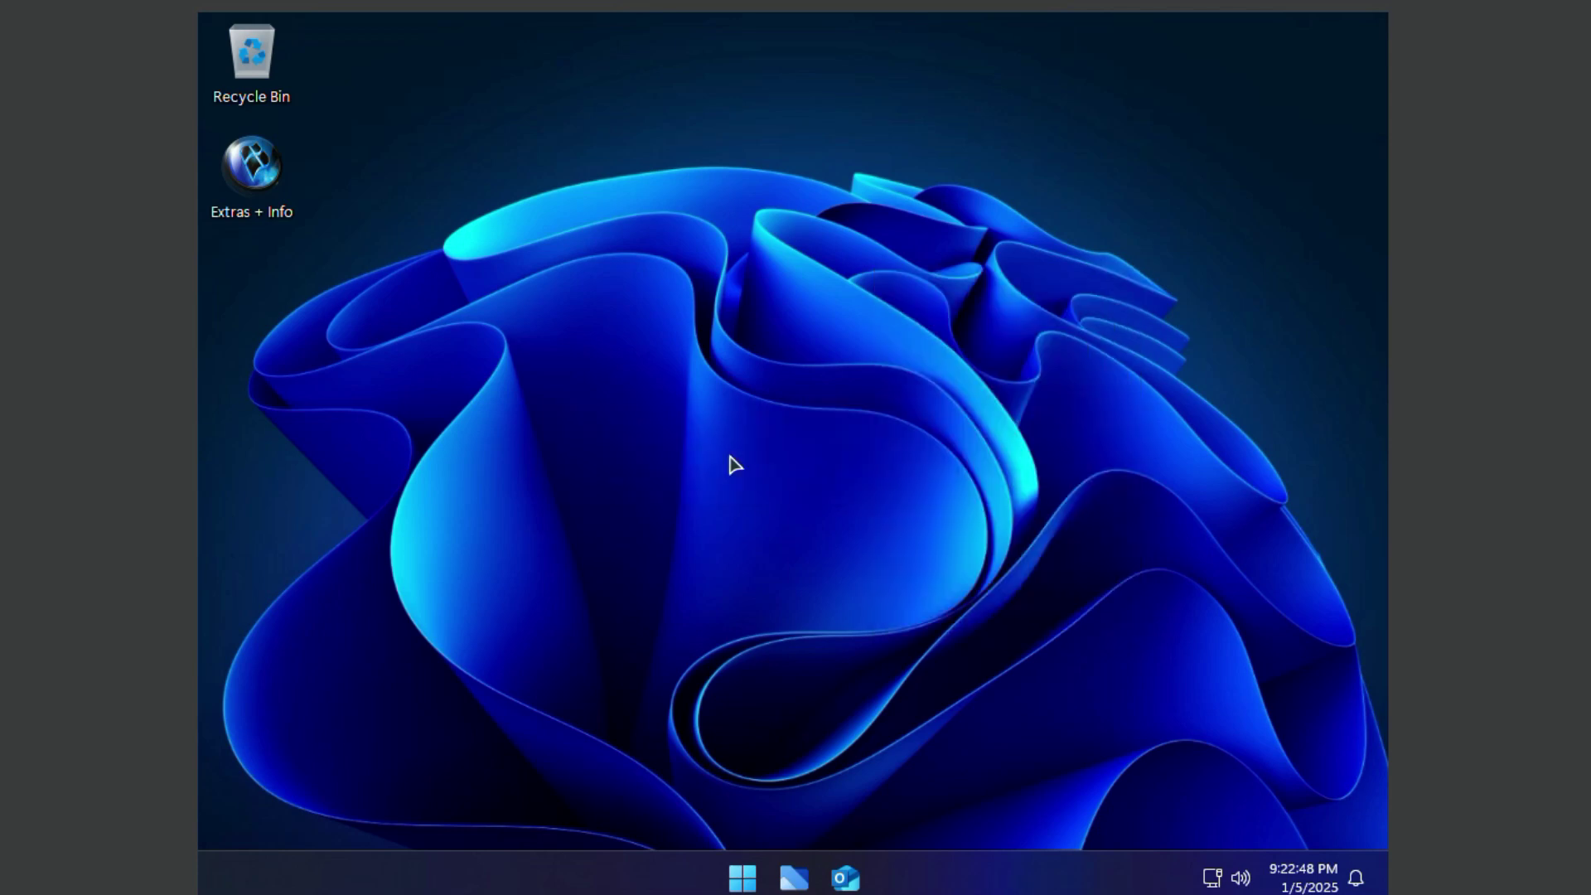
pyautogui.click(1228, 70)
# Open All Tasks (God Mode) from the extended desktop options, look through the task list and close the window
pyautogui.rightClick(786, 309)
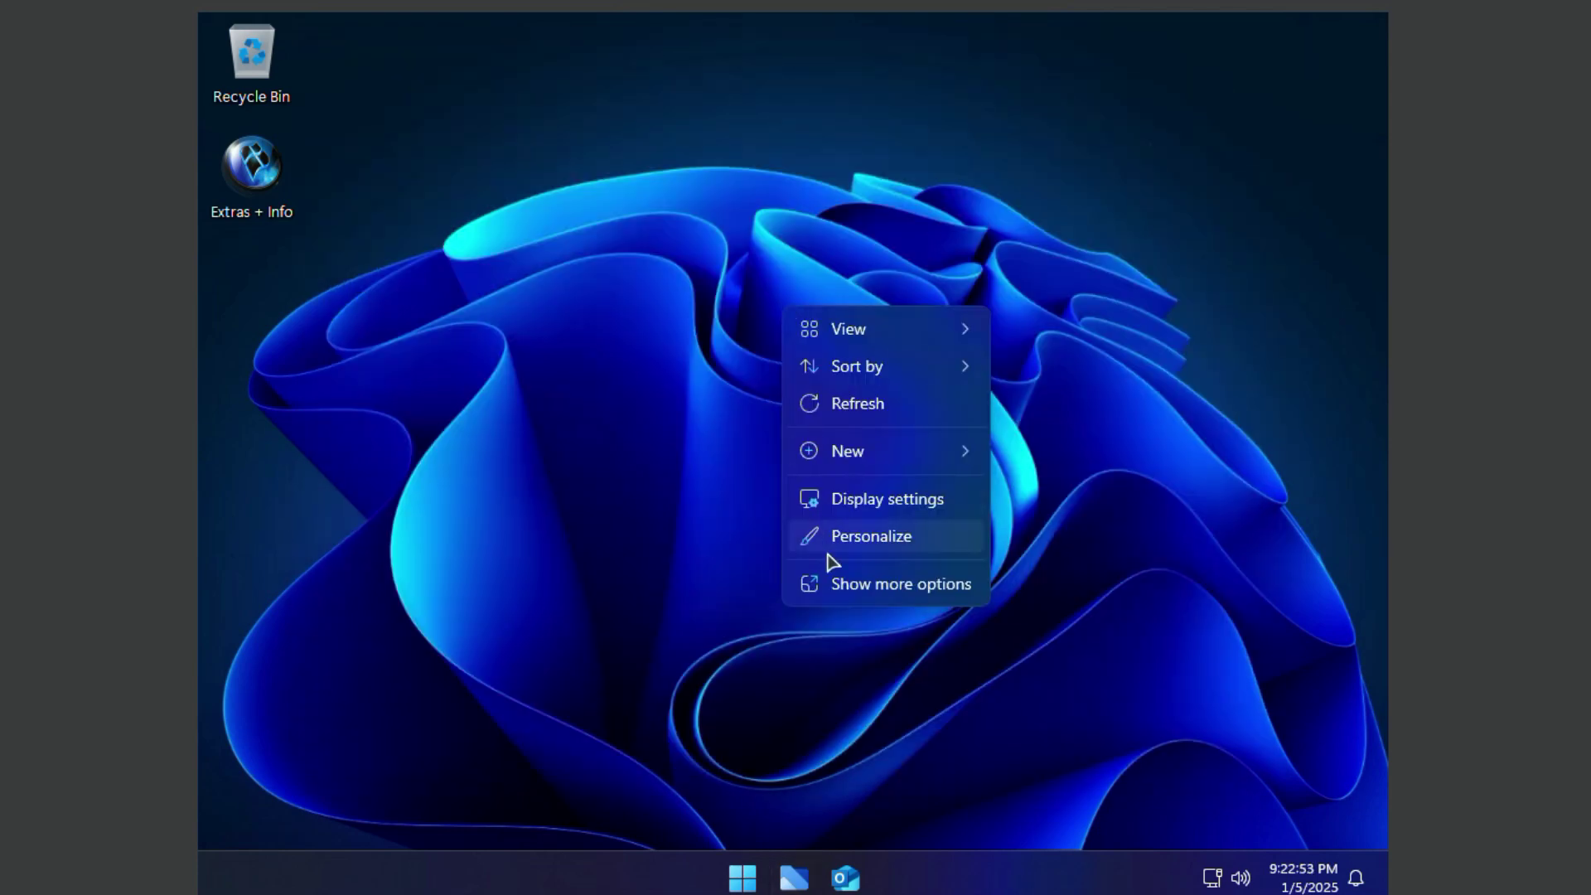
pyautogui.click(836, 579)
pyautogui.moveTo(808, 461)
pyautogui.click(1145, 516)
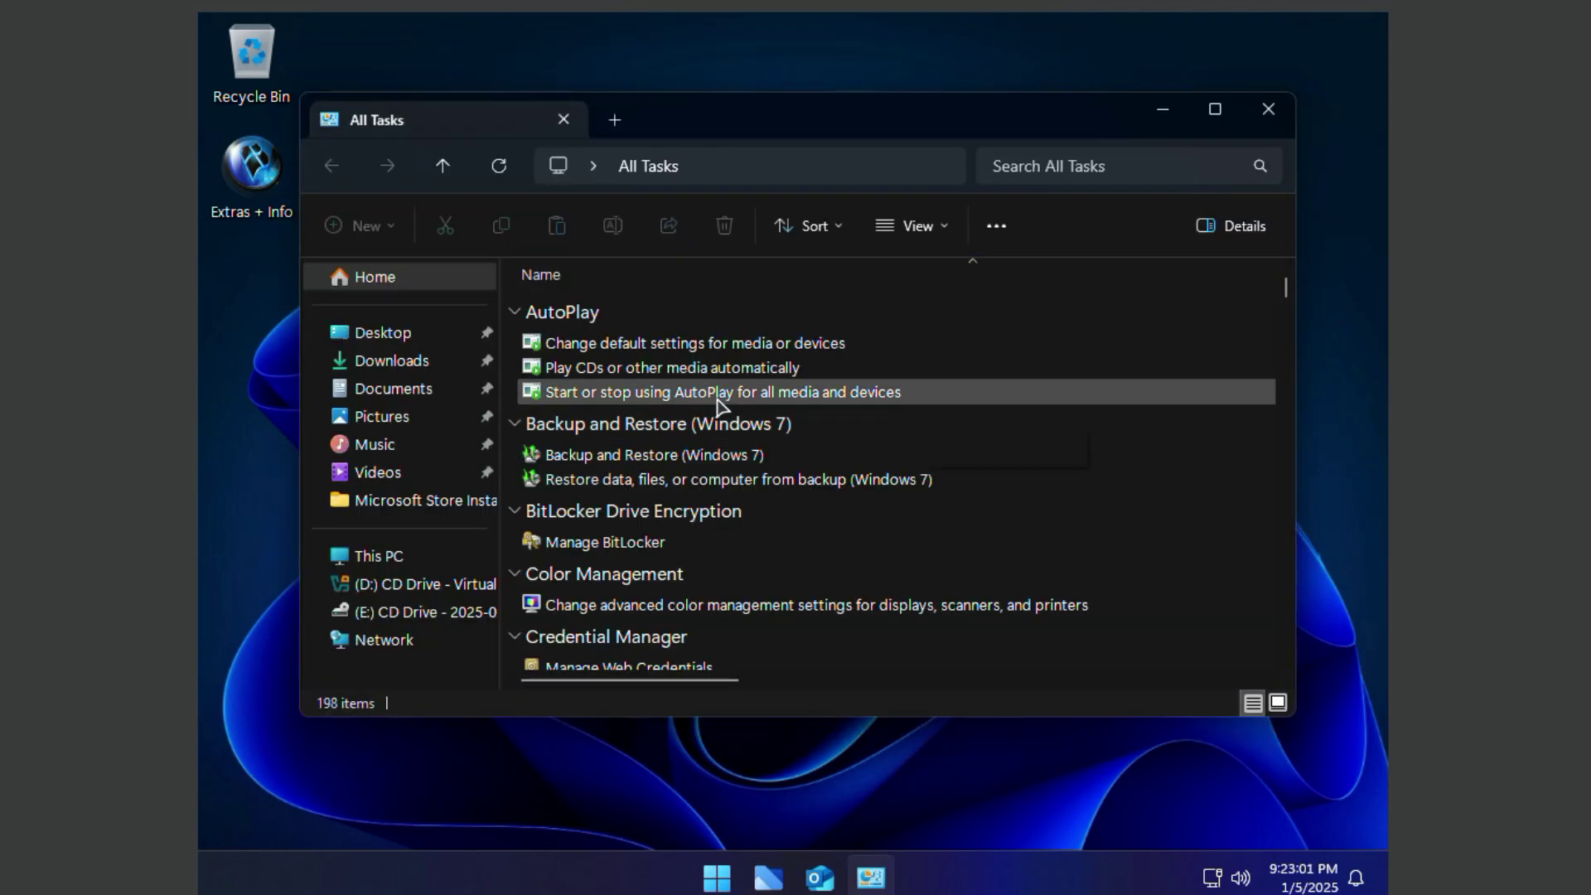
pyautogui.scroll(-18, 717, 399)
pyautogui.moveTo(1286, 374); pyautogui.dragTo(1251, 581)
pyautogui.hotkey('alt', 'F4')
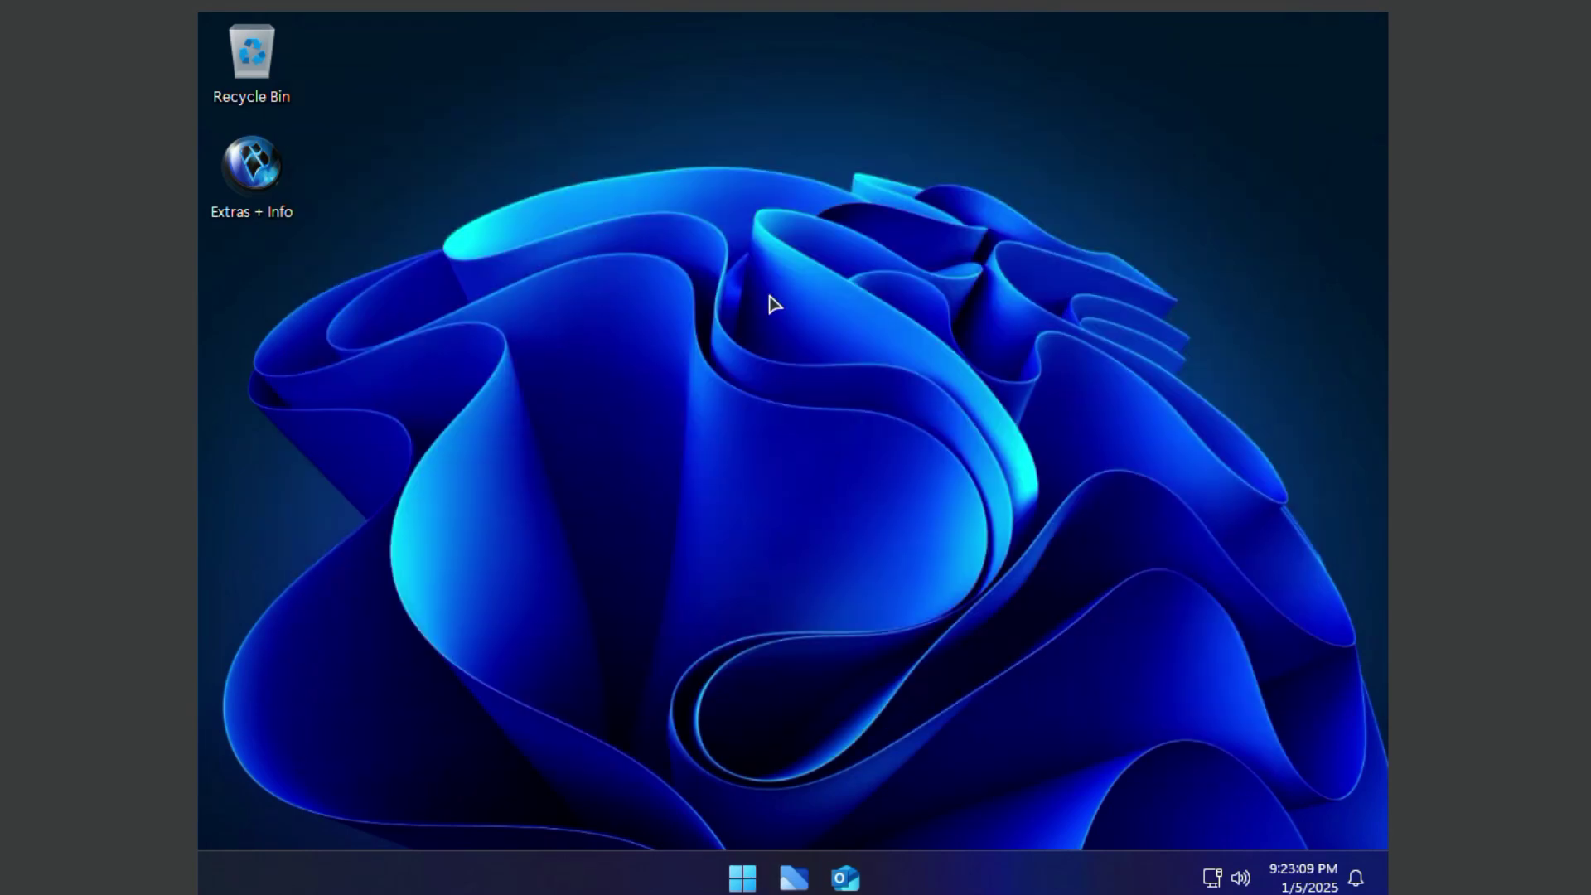
# Examine the extended desktop options for Control Panel, Kill Unresponsive Tasks, Restart Explorer and Safe Mode, and dismiss them without choosing any
pyautogui.rightClick(770, 303)
pyautogui.click(832, 572)
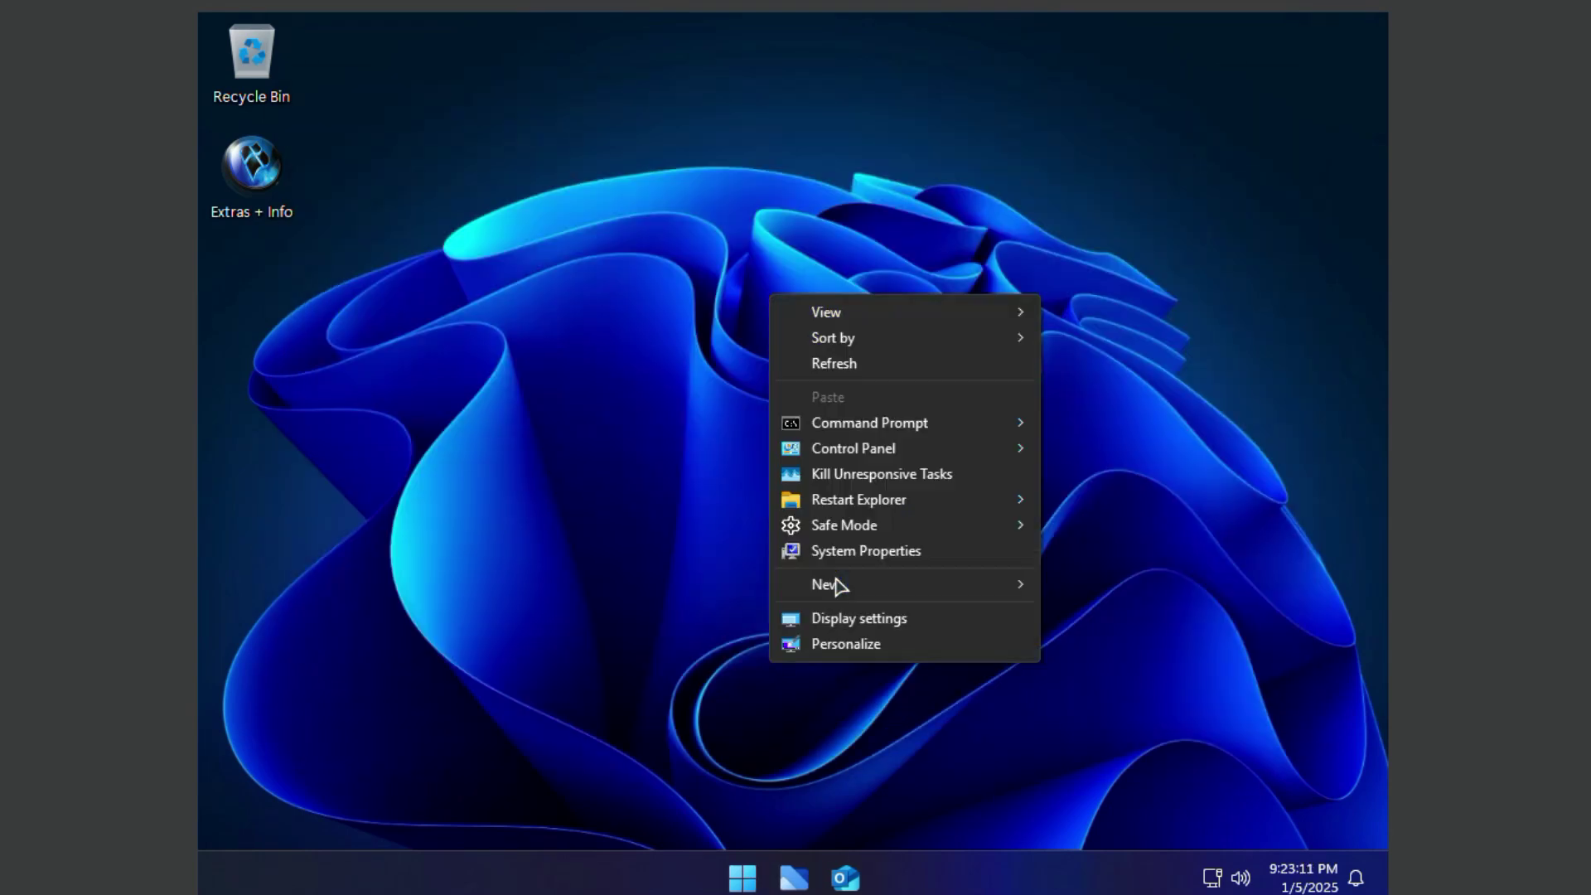
pyautogui.moveTo(862, 448)
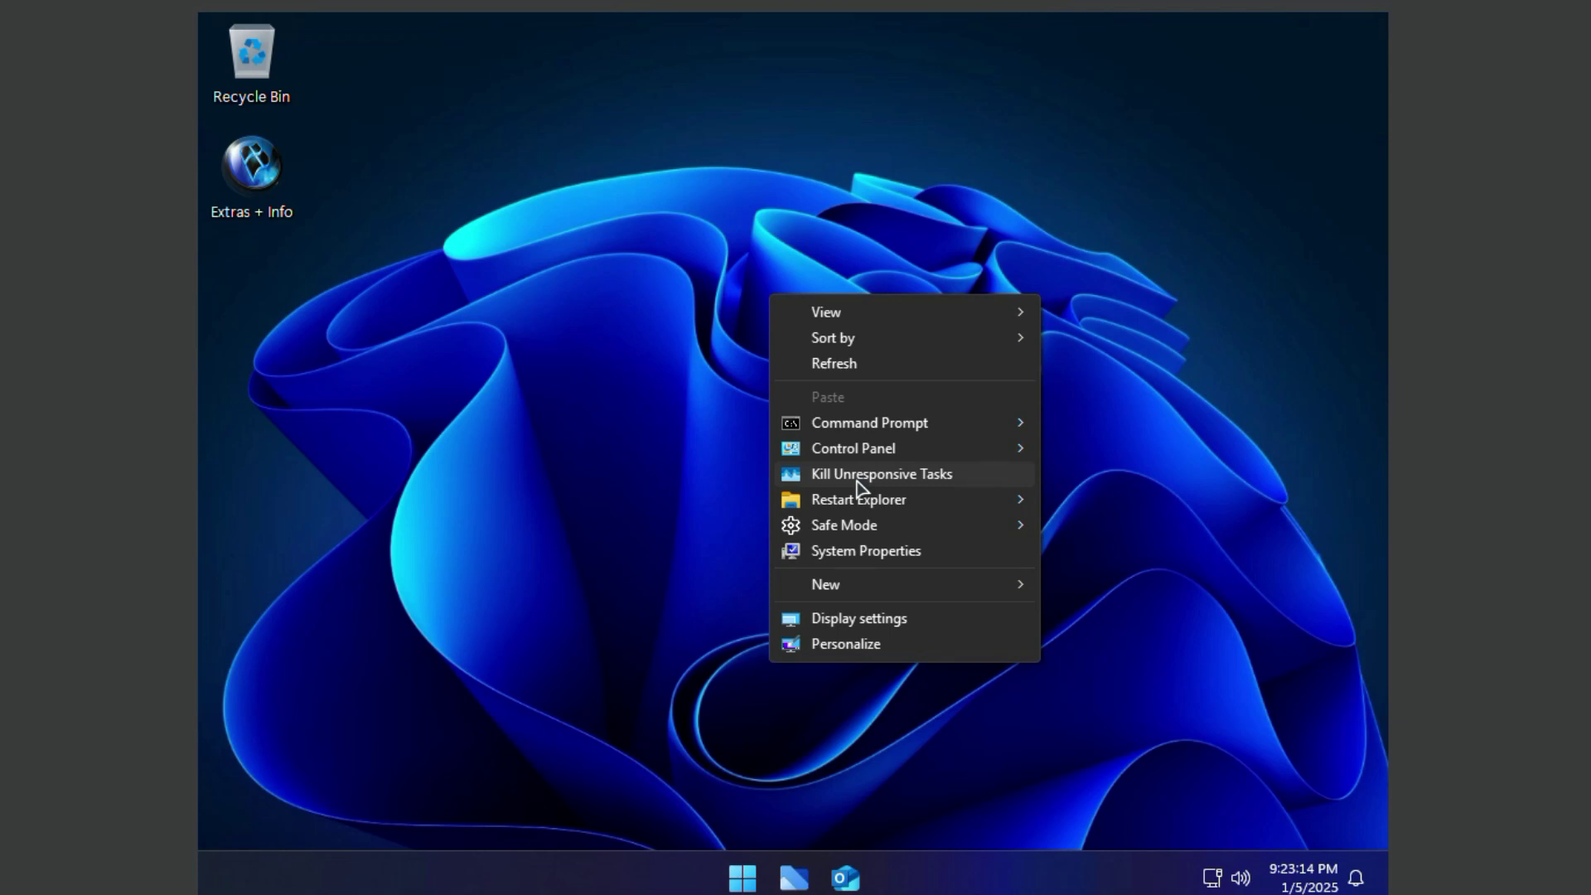
pyautogui.moveTo(857, 504)
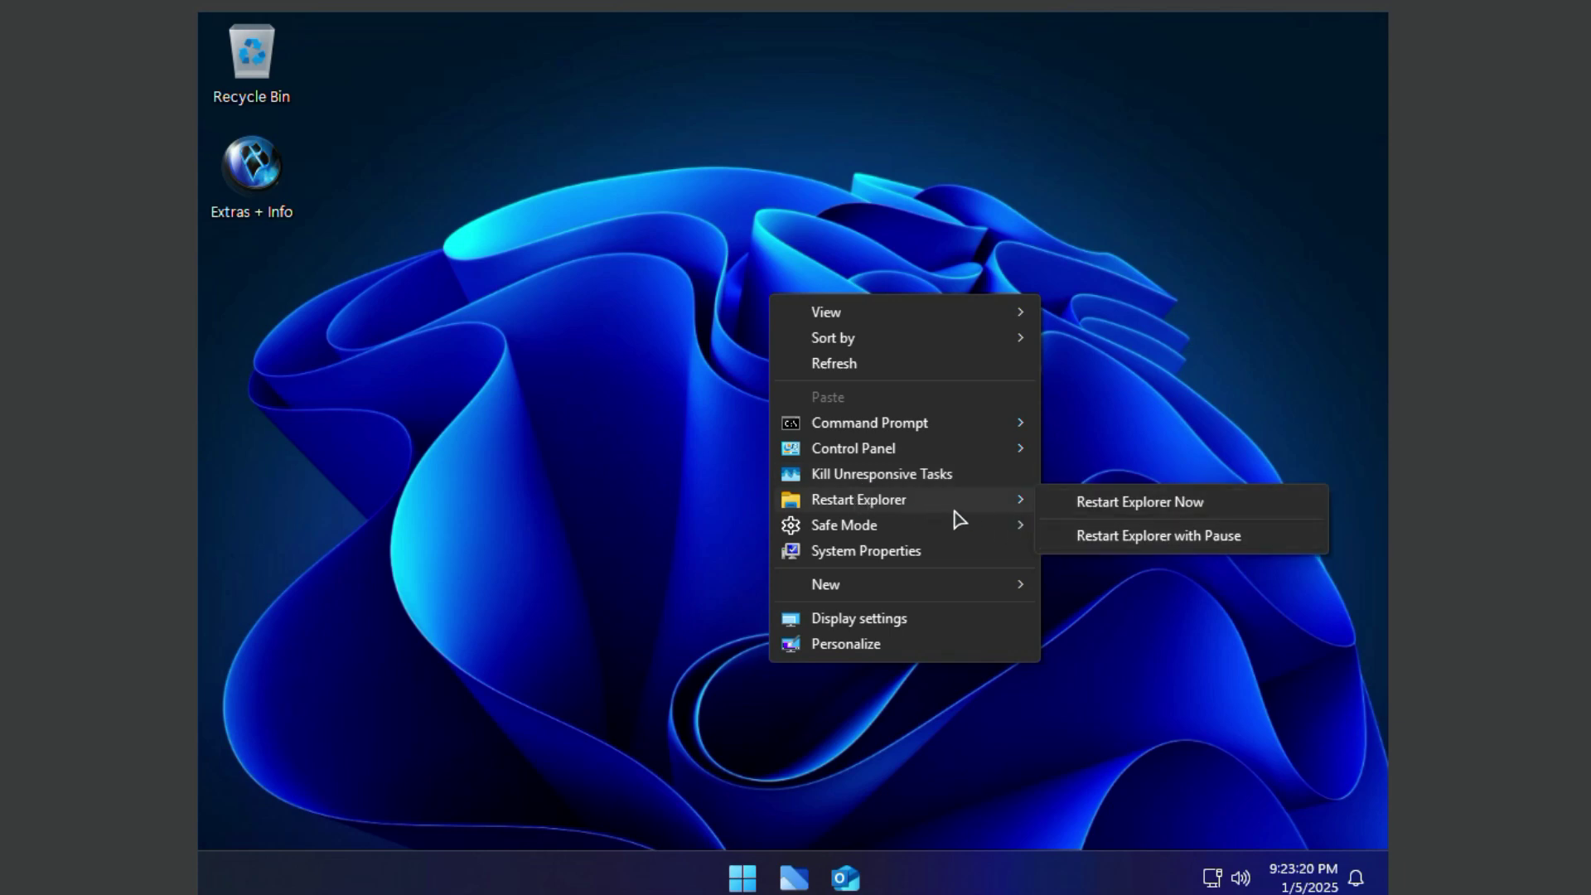
pyautogui.moveTo(884, 531)
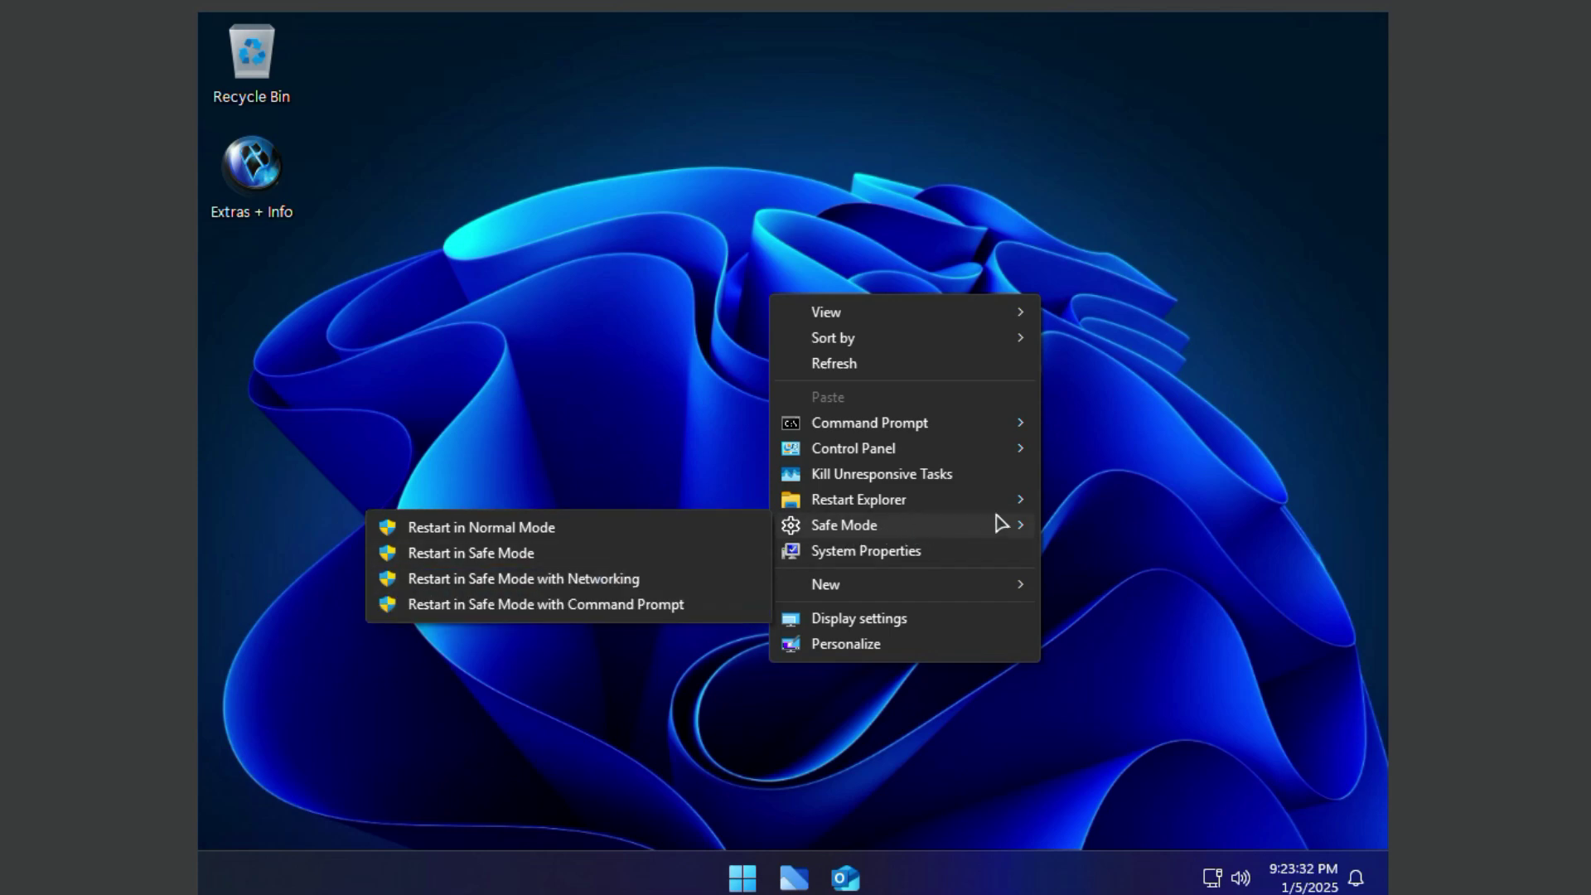
pyautogui.moveTo(1019, 499)
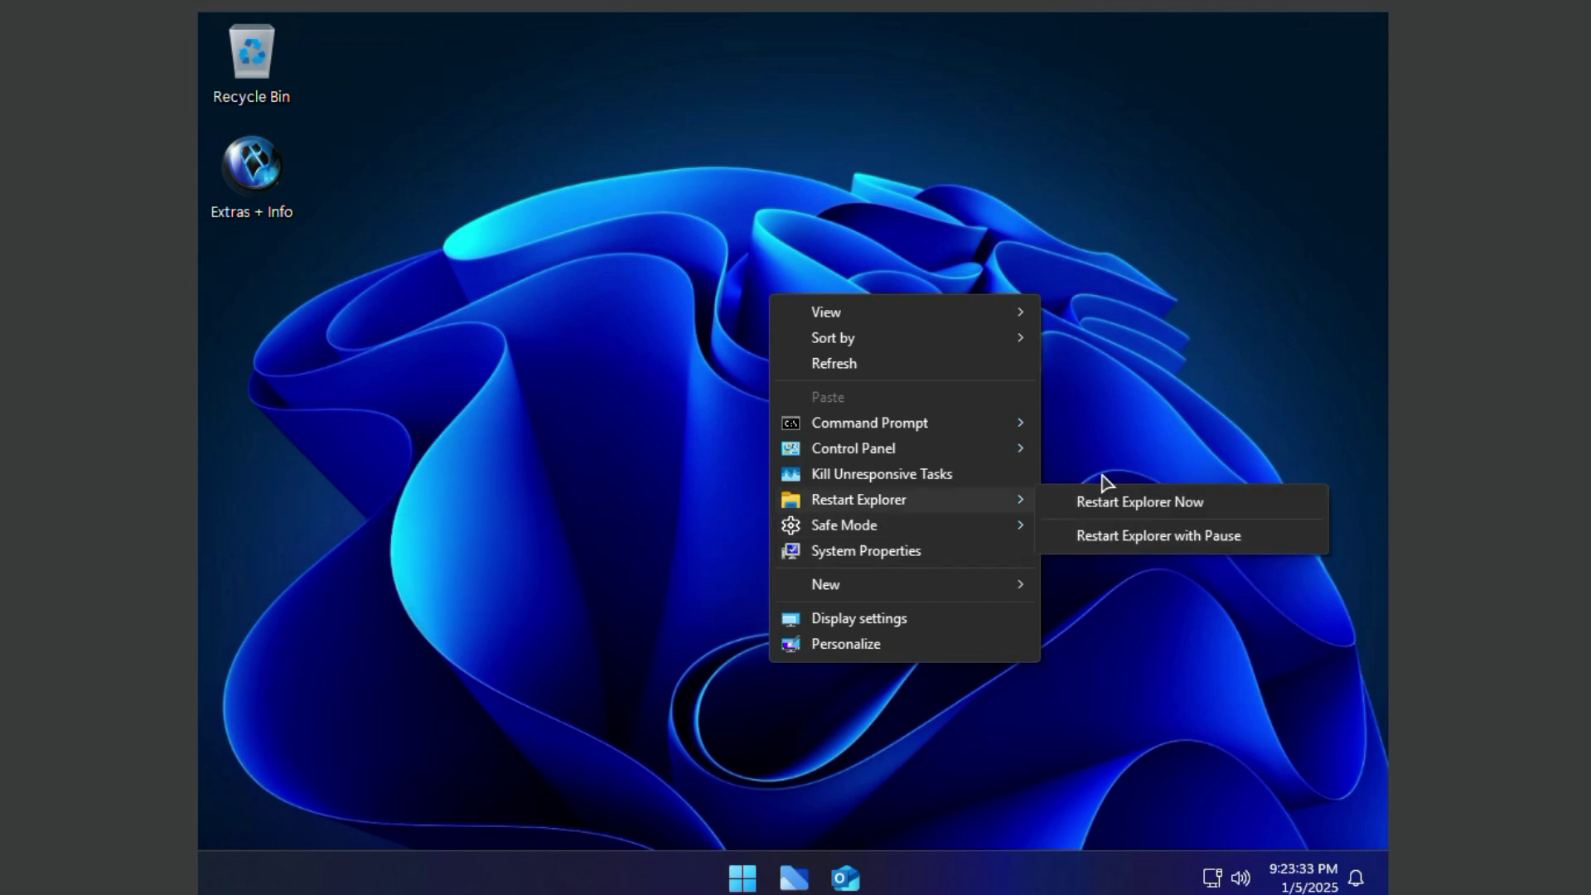
pyautogui.click(1129, 417)
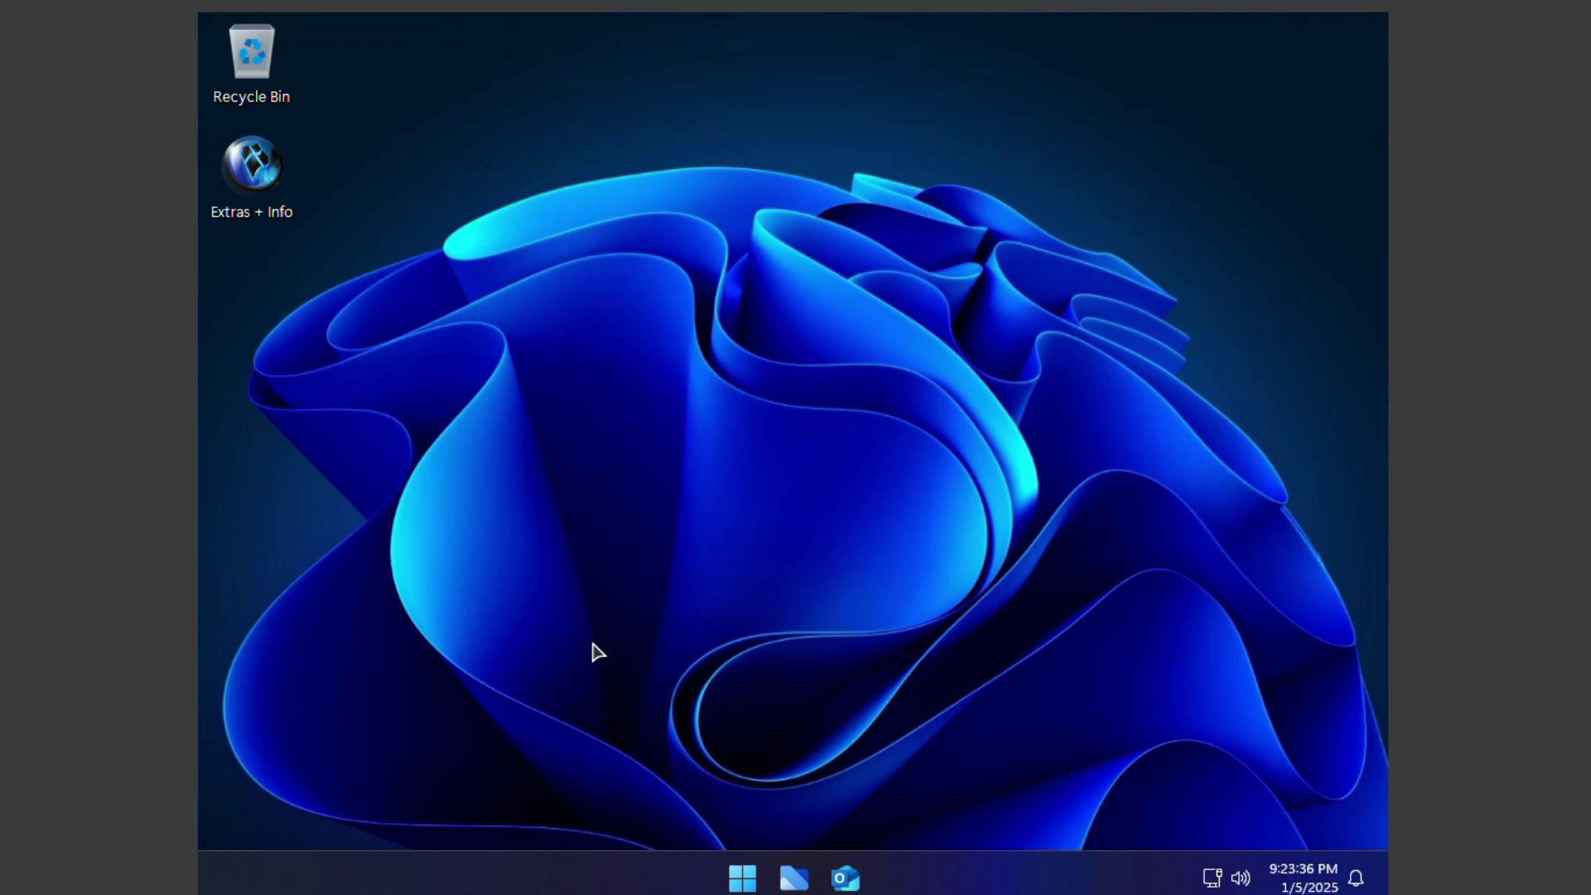
# Run winver to check the installed Windows version and close the About Windows dialog
pyautogui.press('super+r')
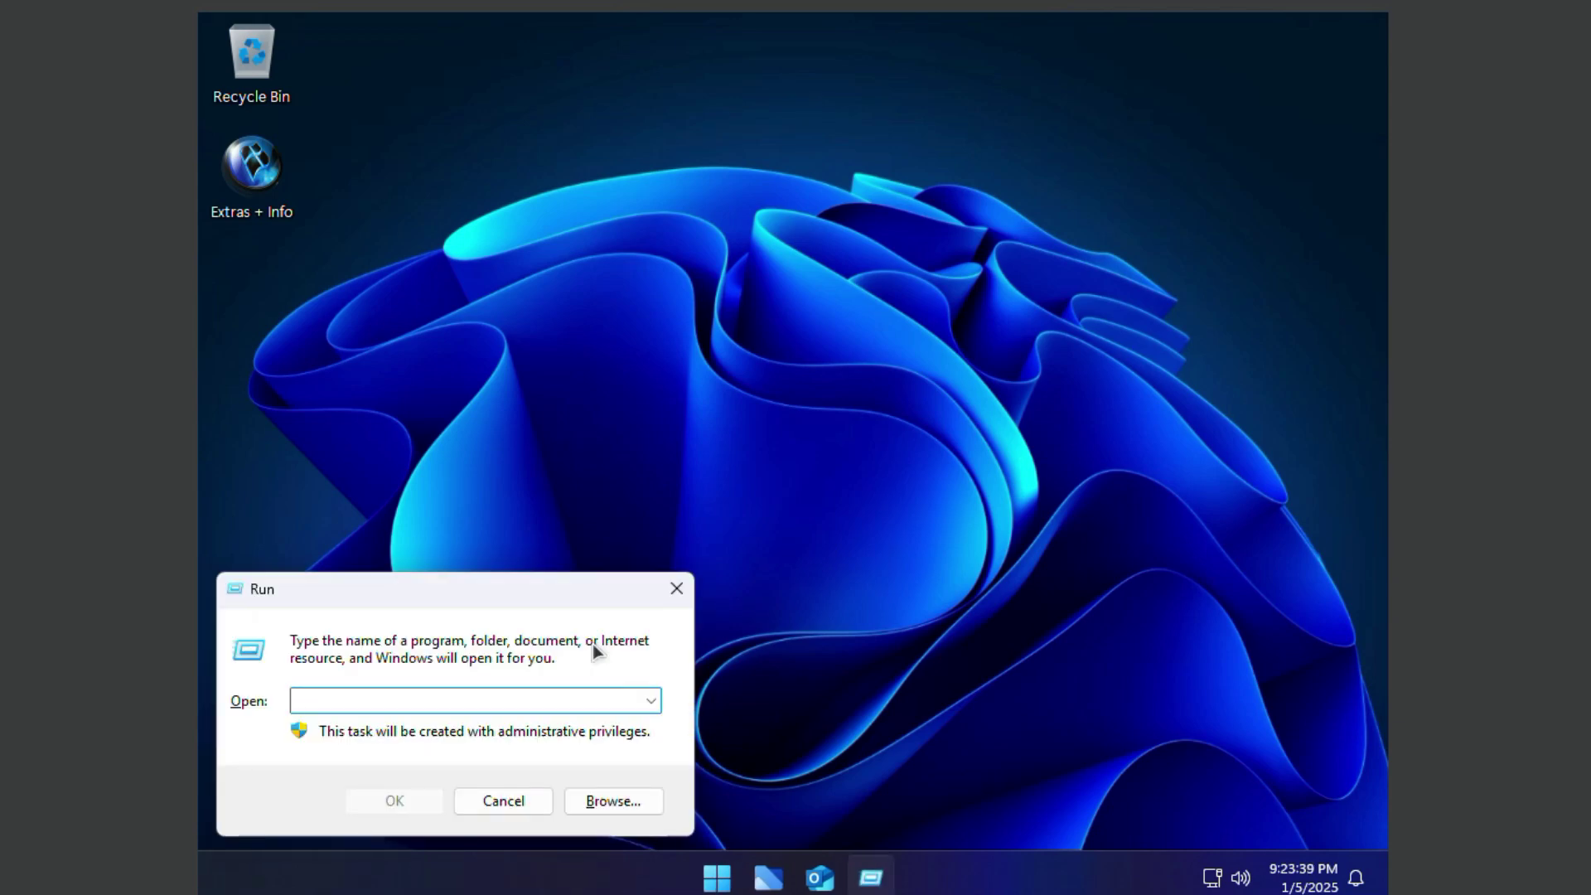
pyautogui.write('winver')
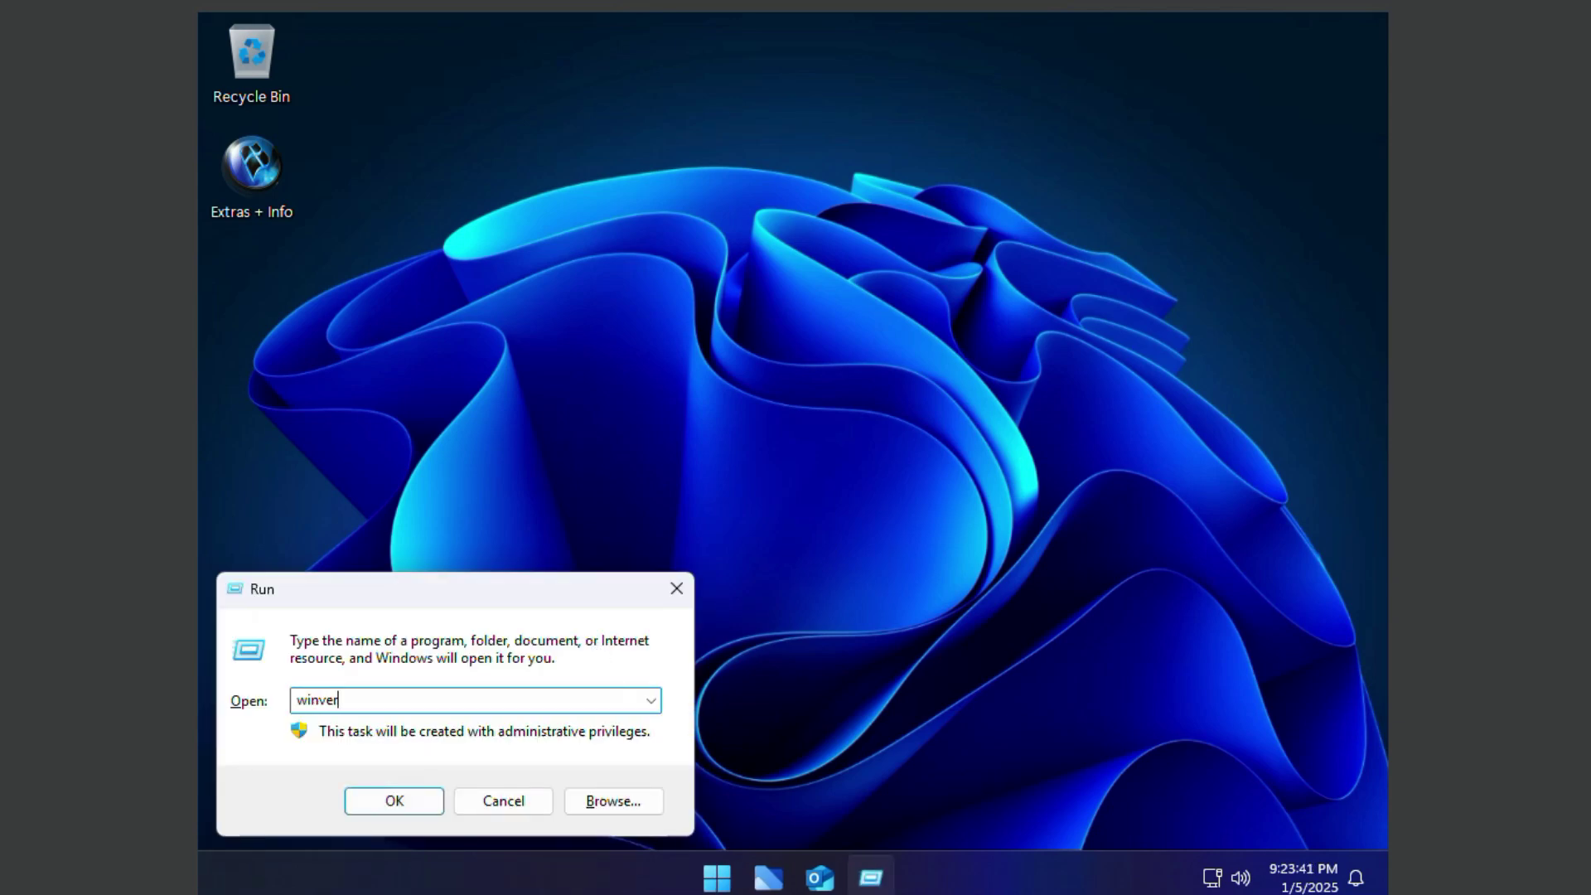
pyautogui.press('Return')
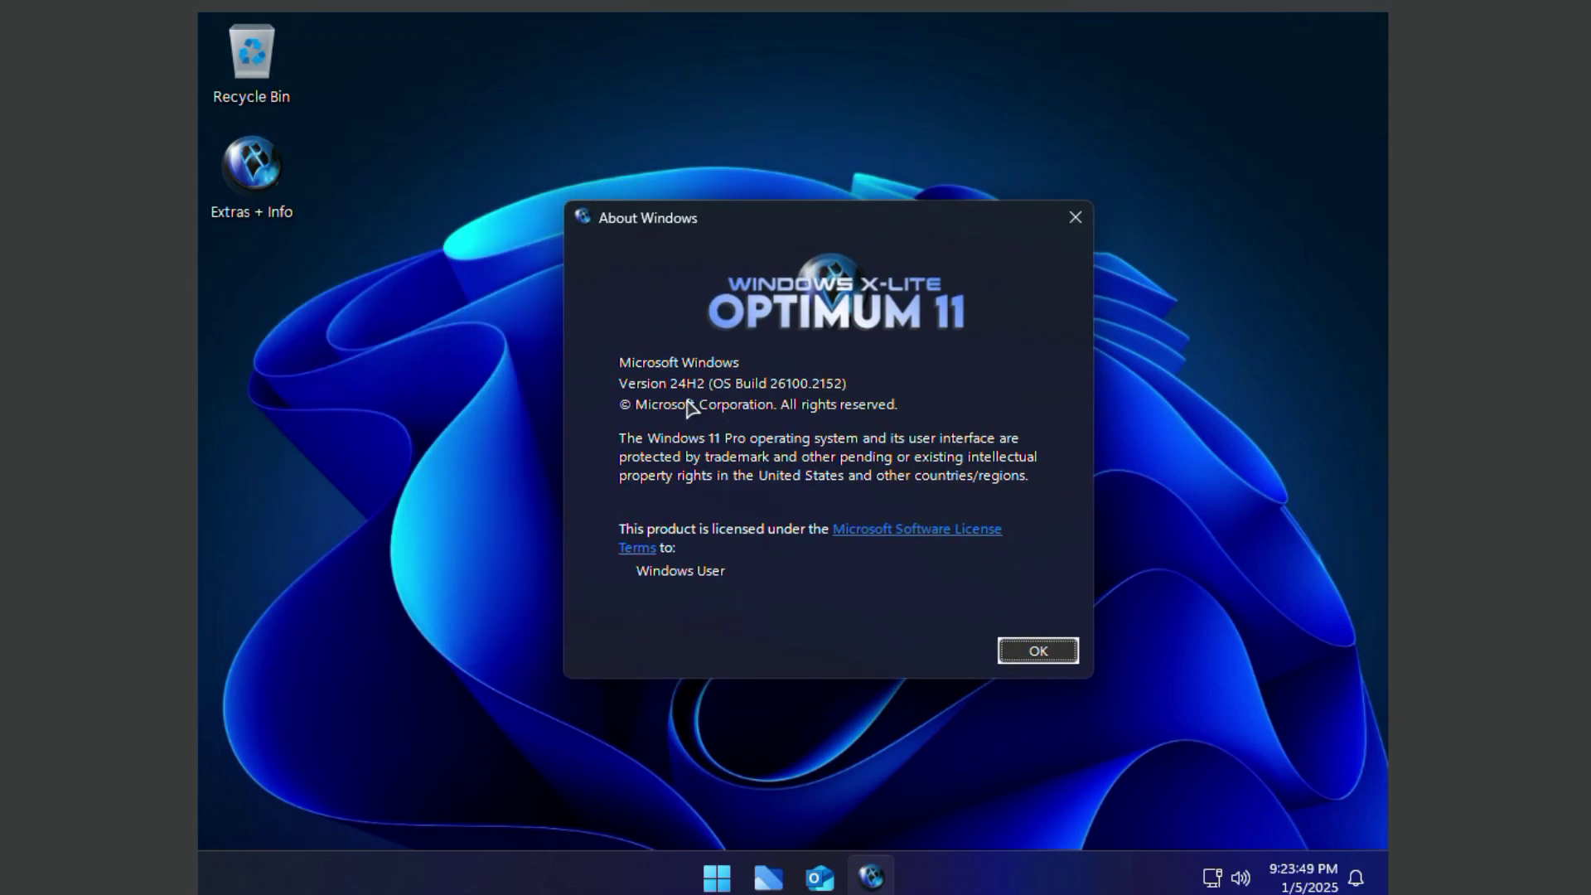
pyautogui.click(1037, 652)
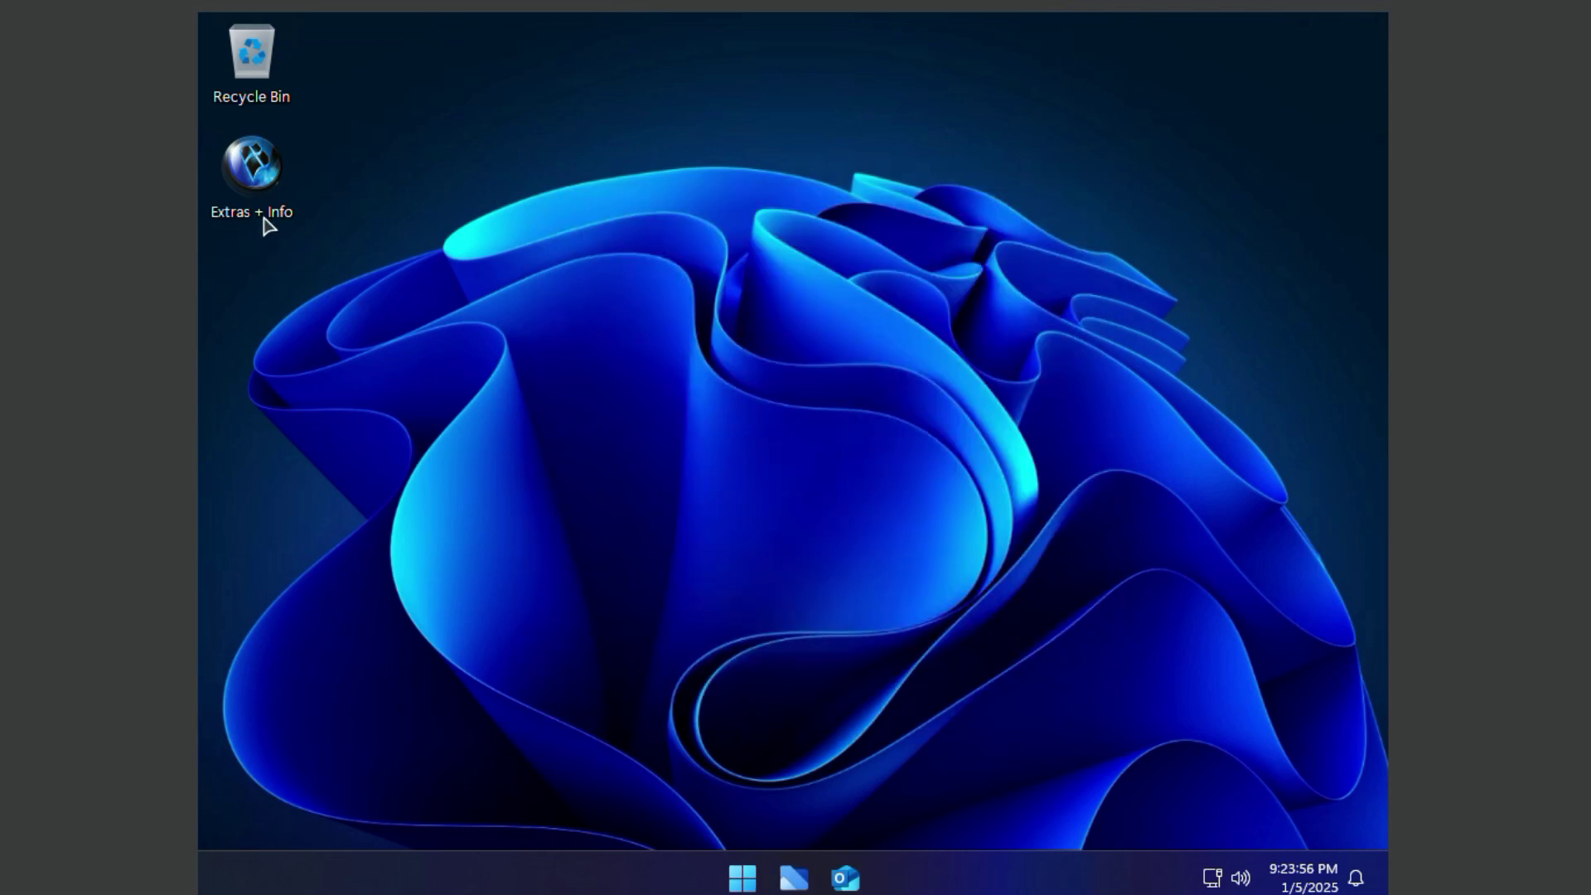
# Open Extras + Info from the desktop and inspect the Desktop Shortcuts folder, including Change User Name
pyautogui.doubleClick(265, 188)
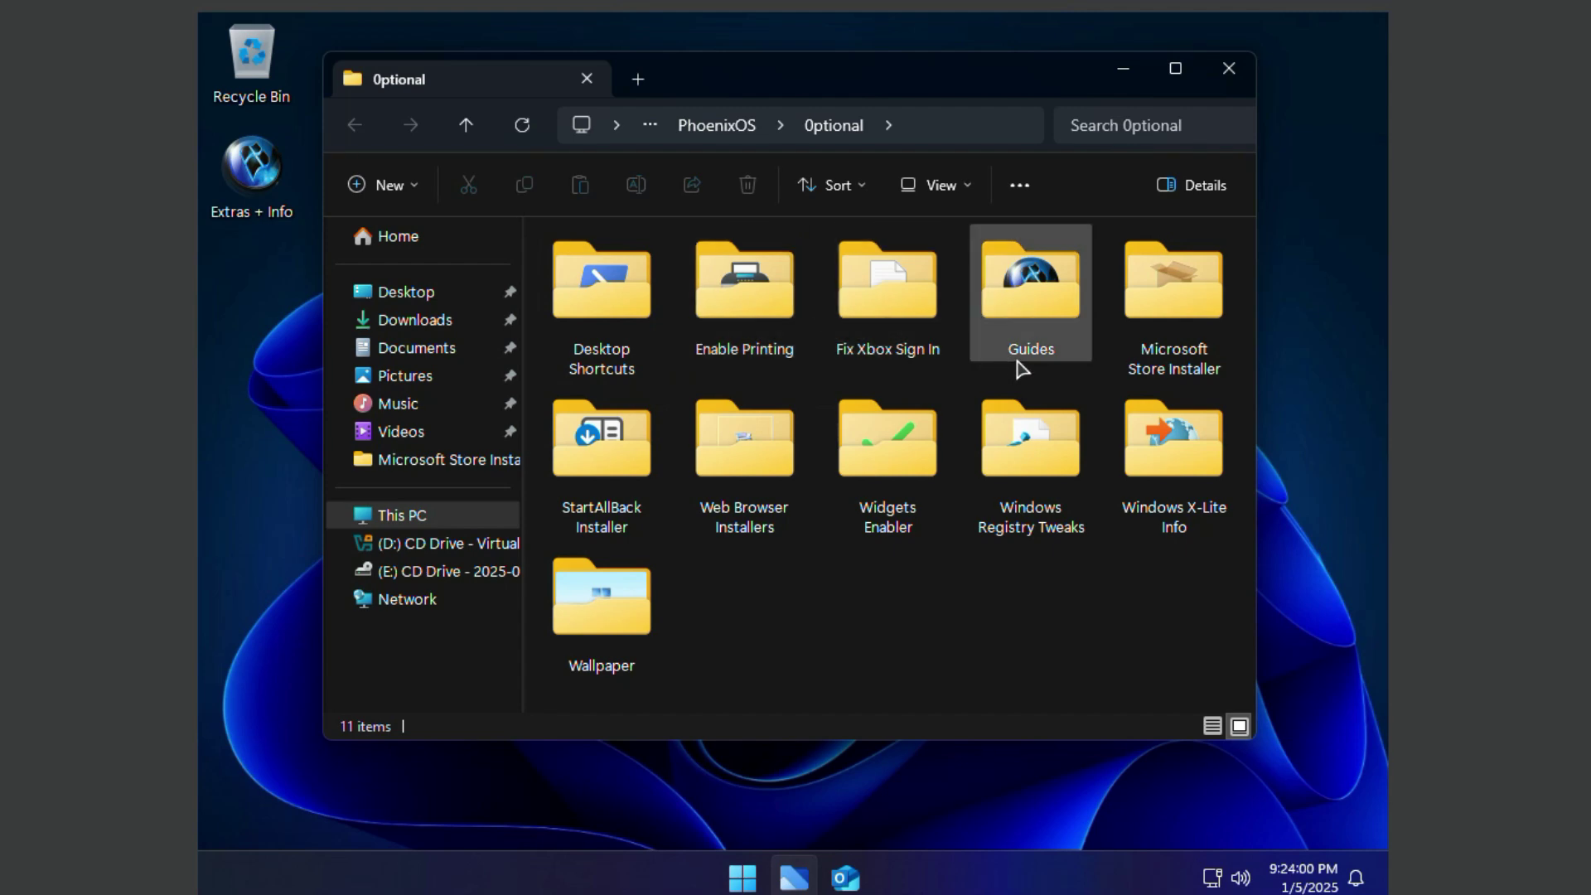
pyautogui.doubleClick(608, 286)
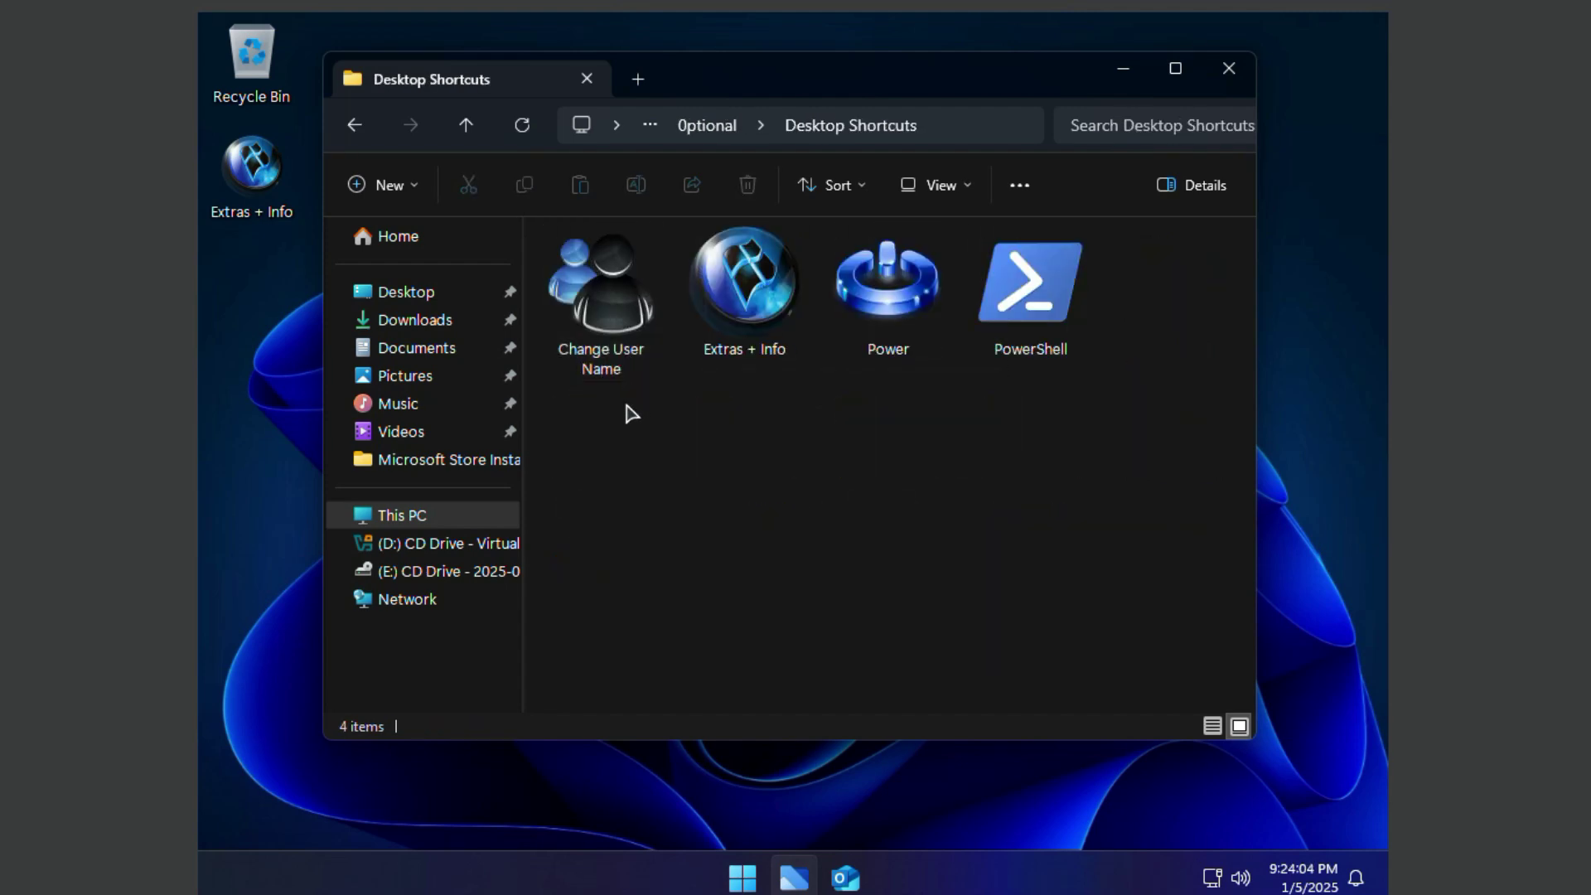
pyautogui.doubleClick(615, 323)
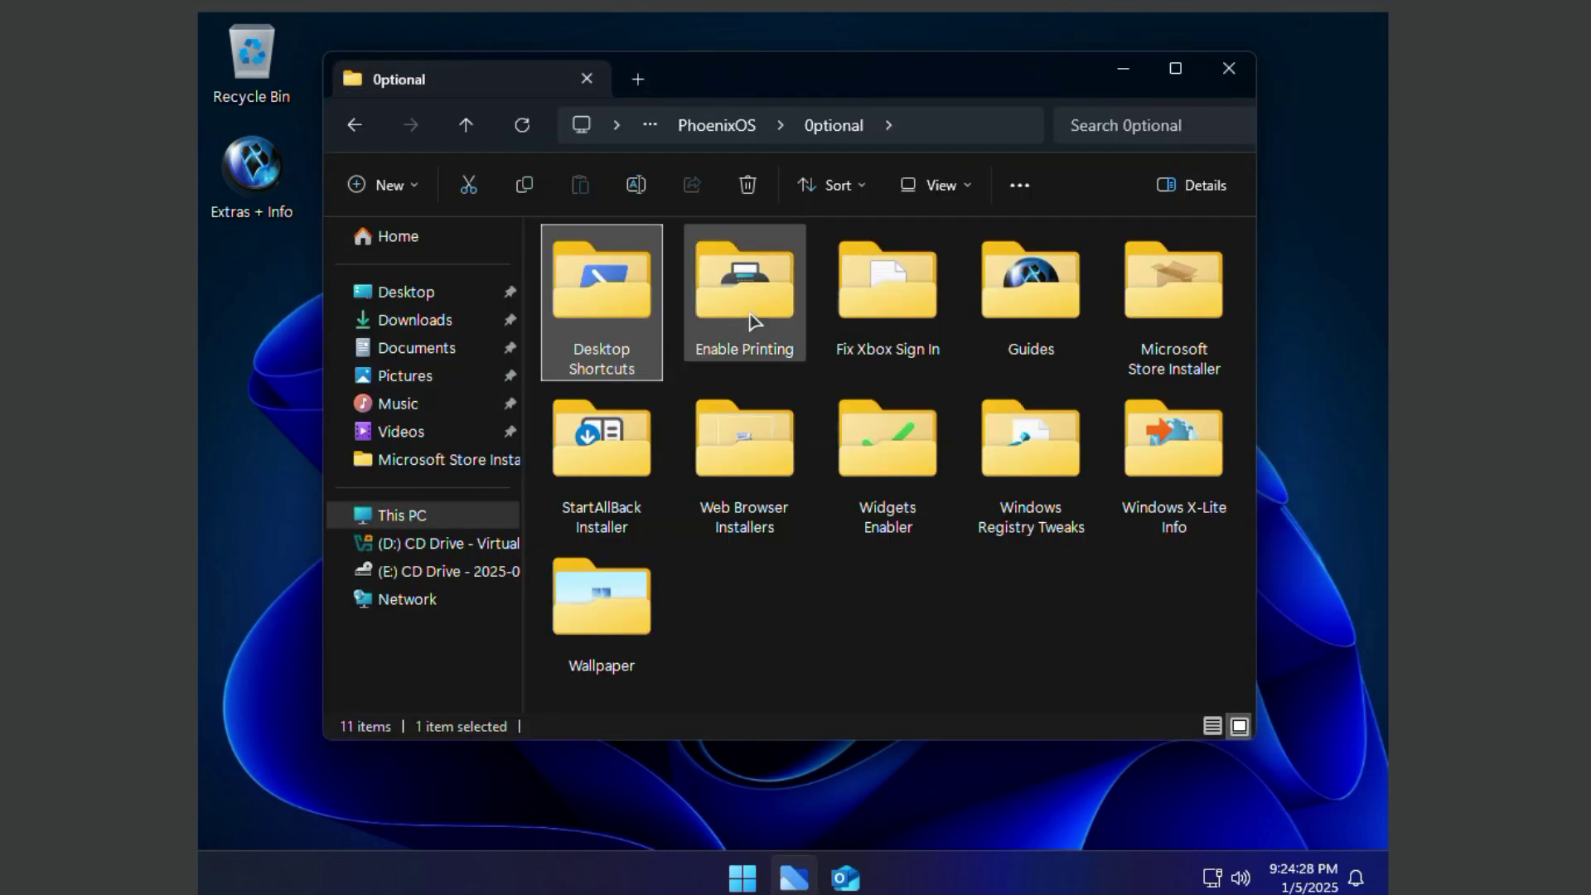
# Look at the Printing Enabler in the Enable Printing folder and return to the 0ptional folder
pyautogui.doubleClick(760, 307)
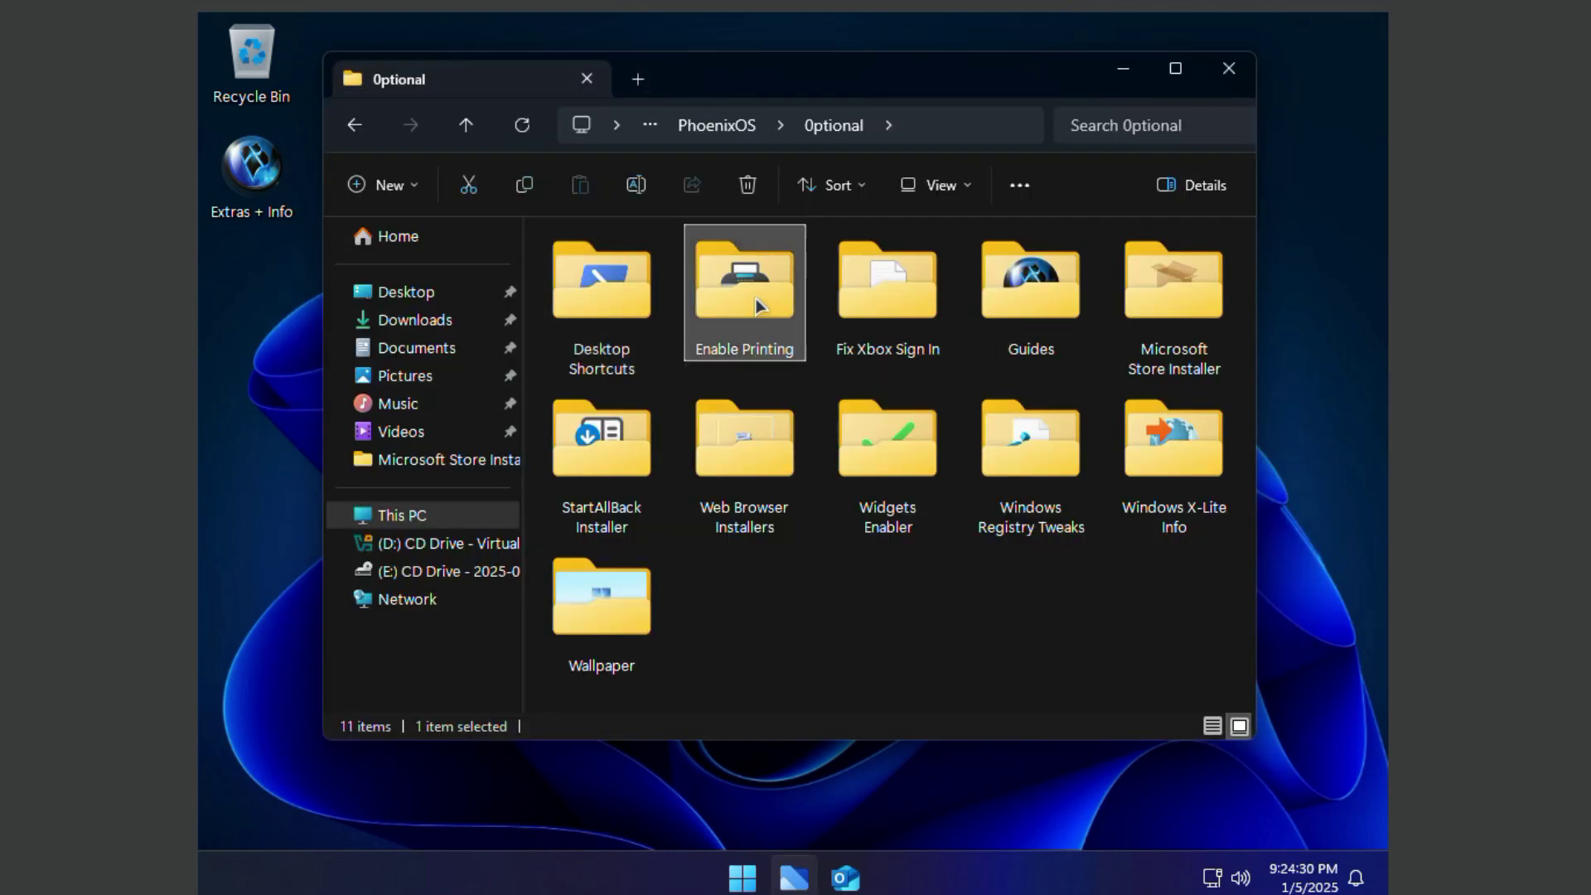
pyautogui.moveTo(637, 321)
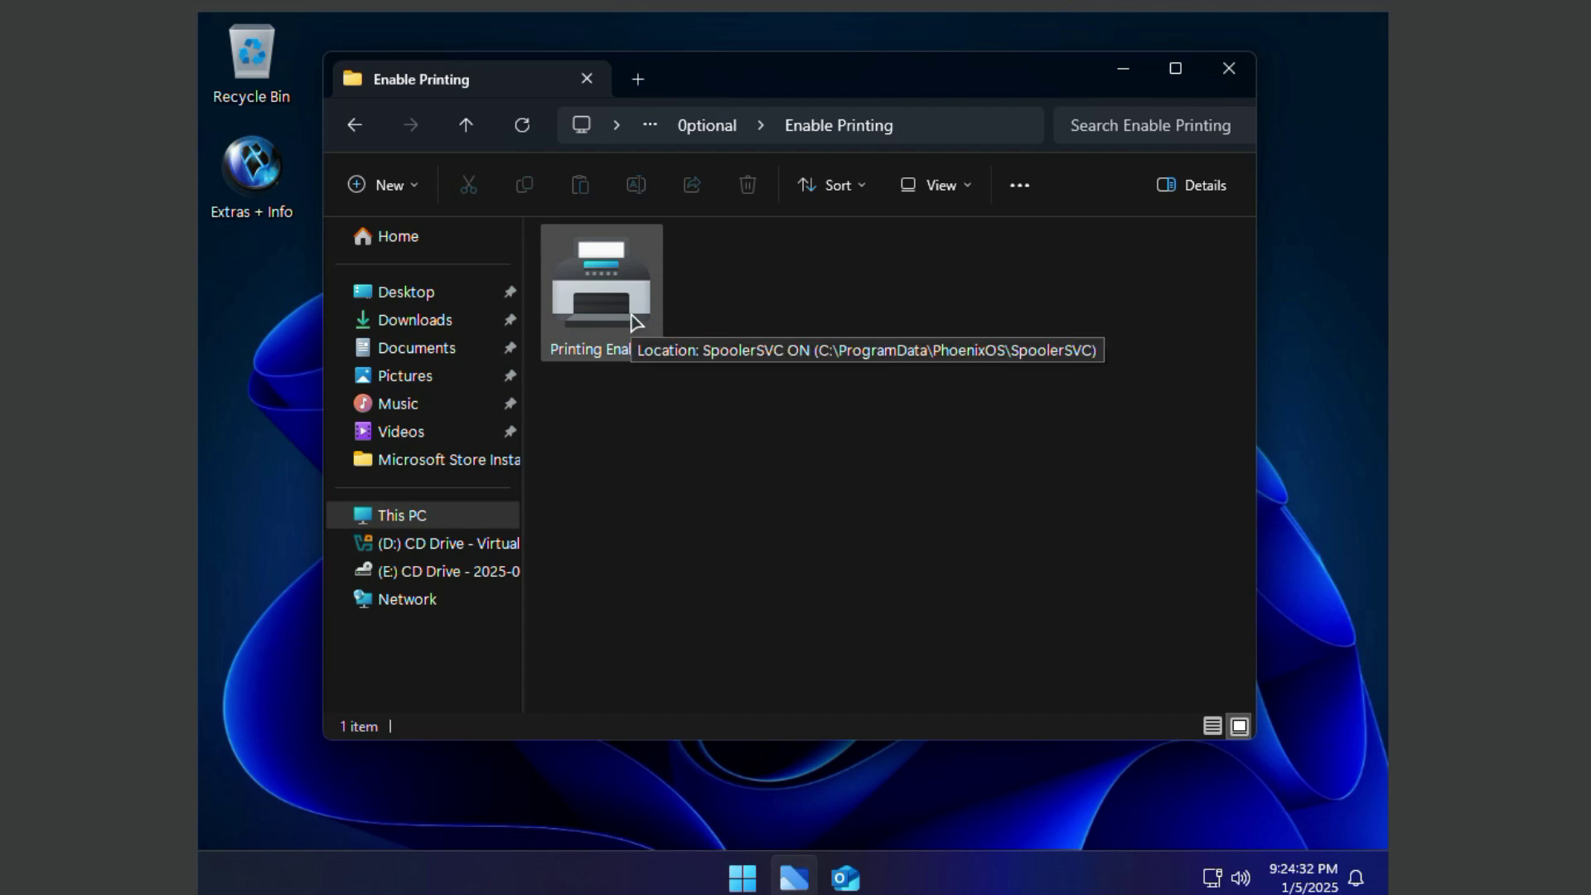
pyautogui.click(647, 318)
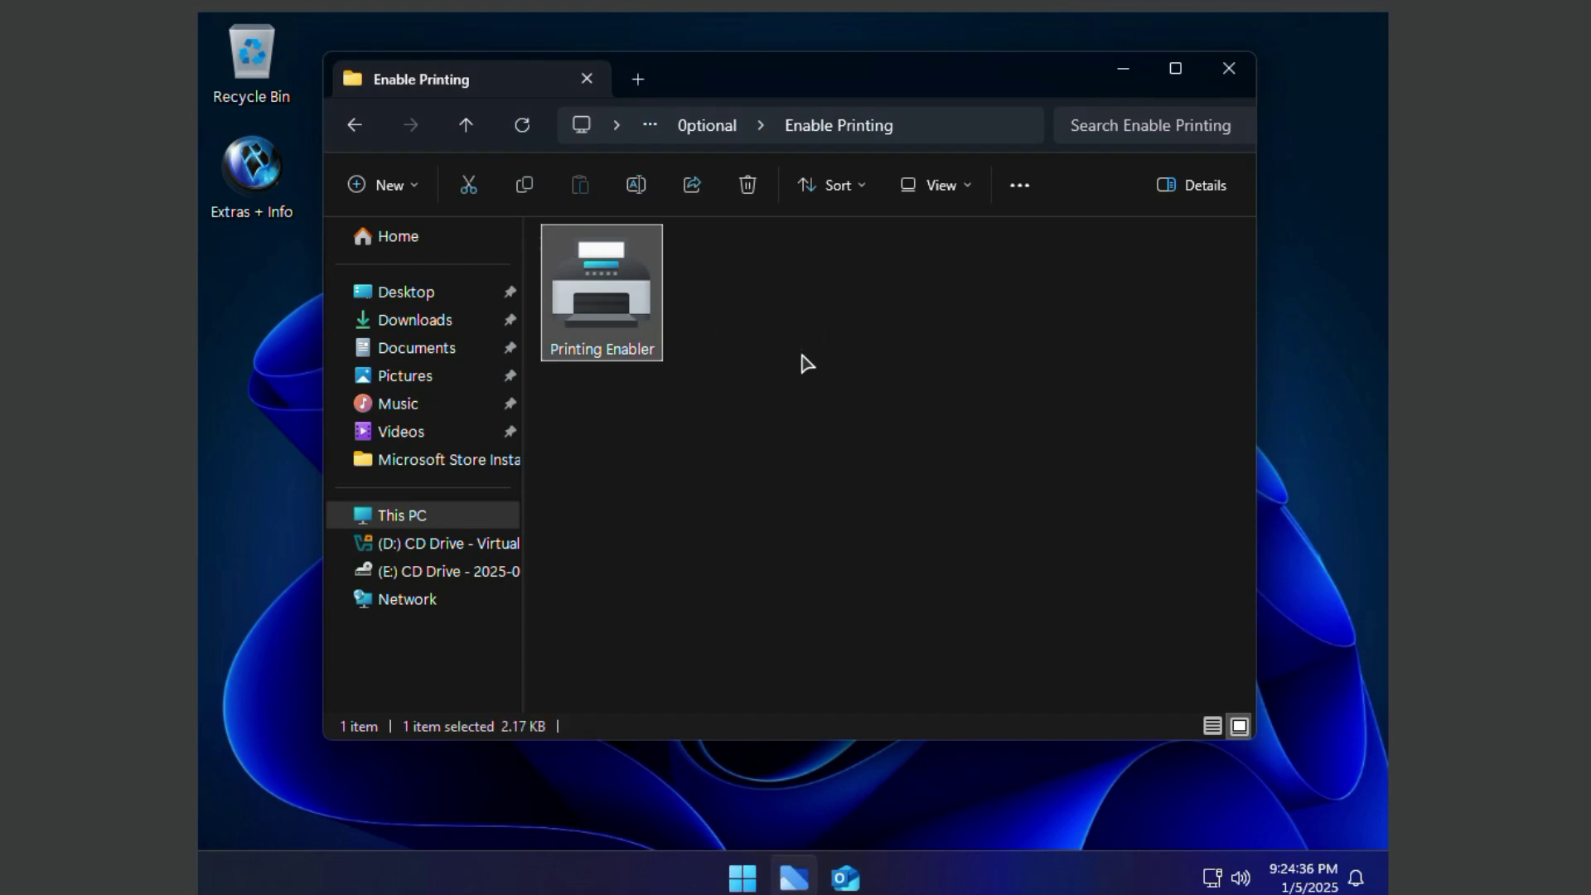
pyautogui.click(466, 126)
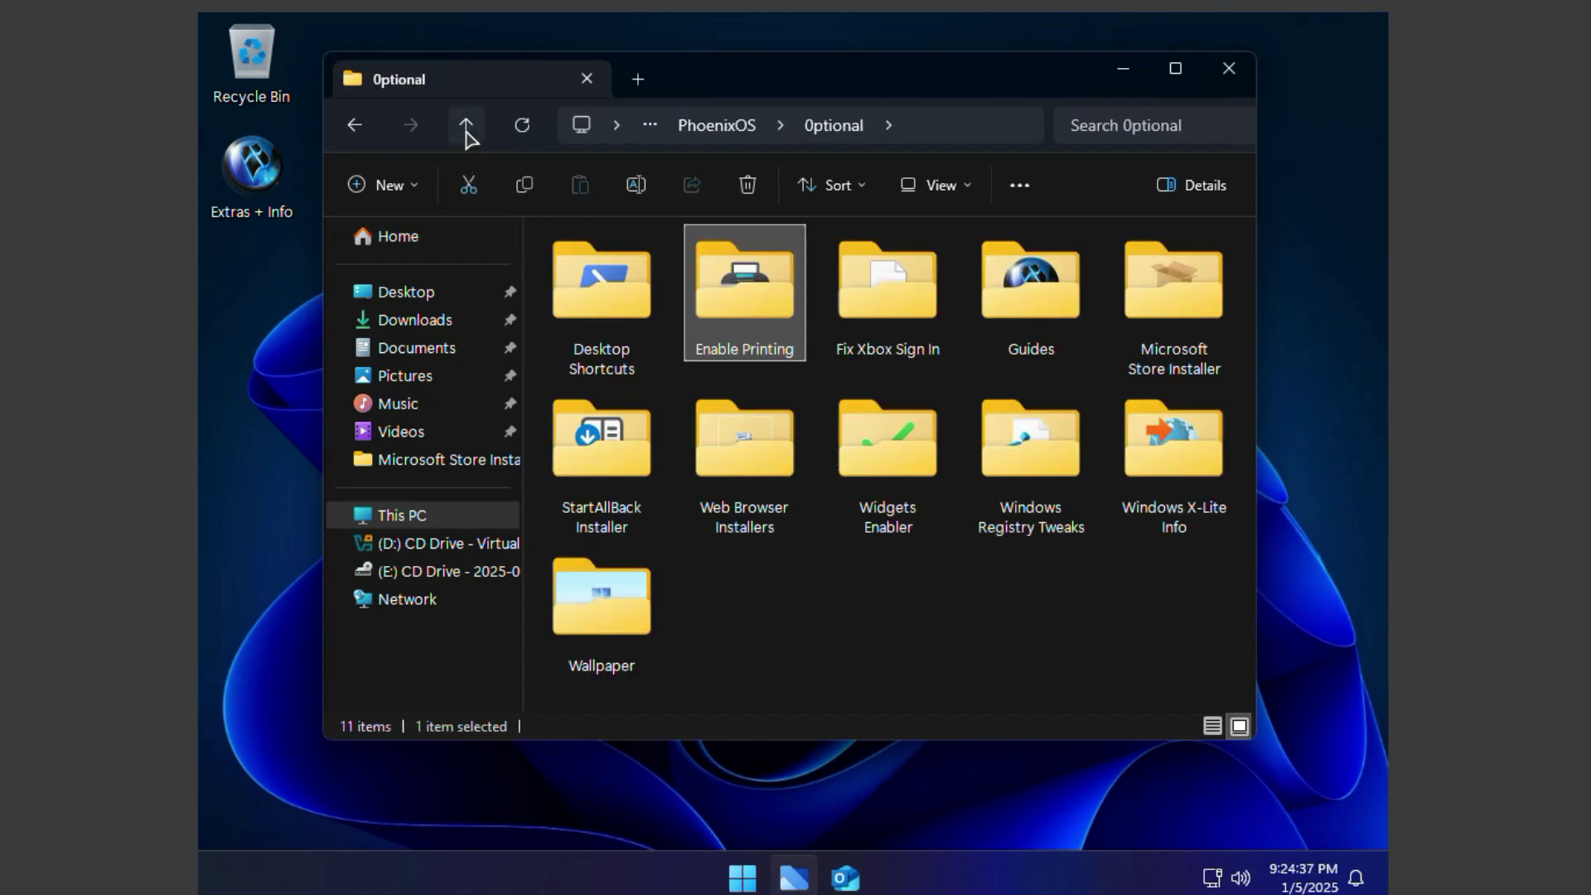
# Open MS_Store.msix from the Microsoft Store Installer folder to view its installation prompt, and cancel it
pyautogui.click(881, 323)
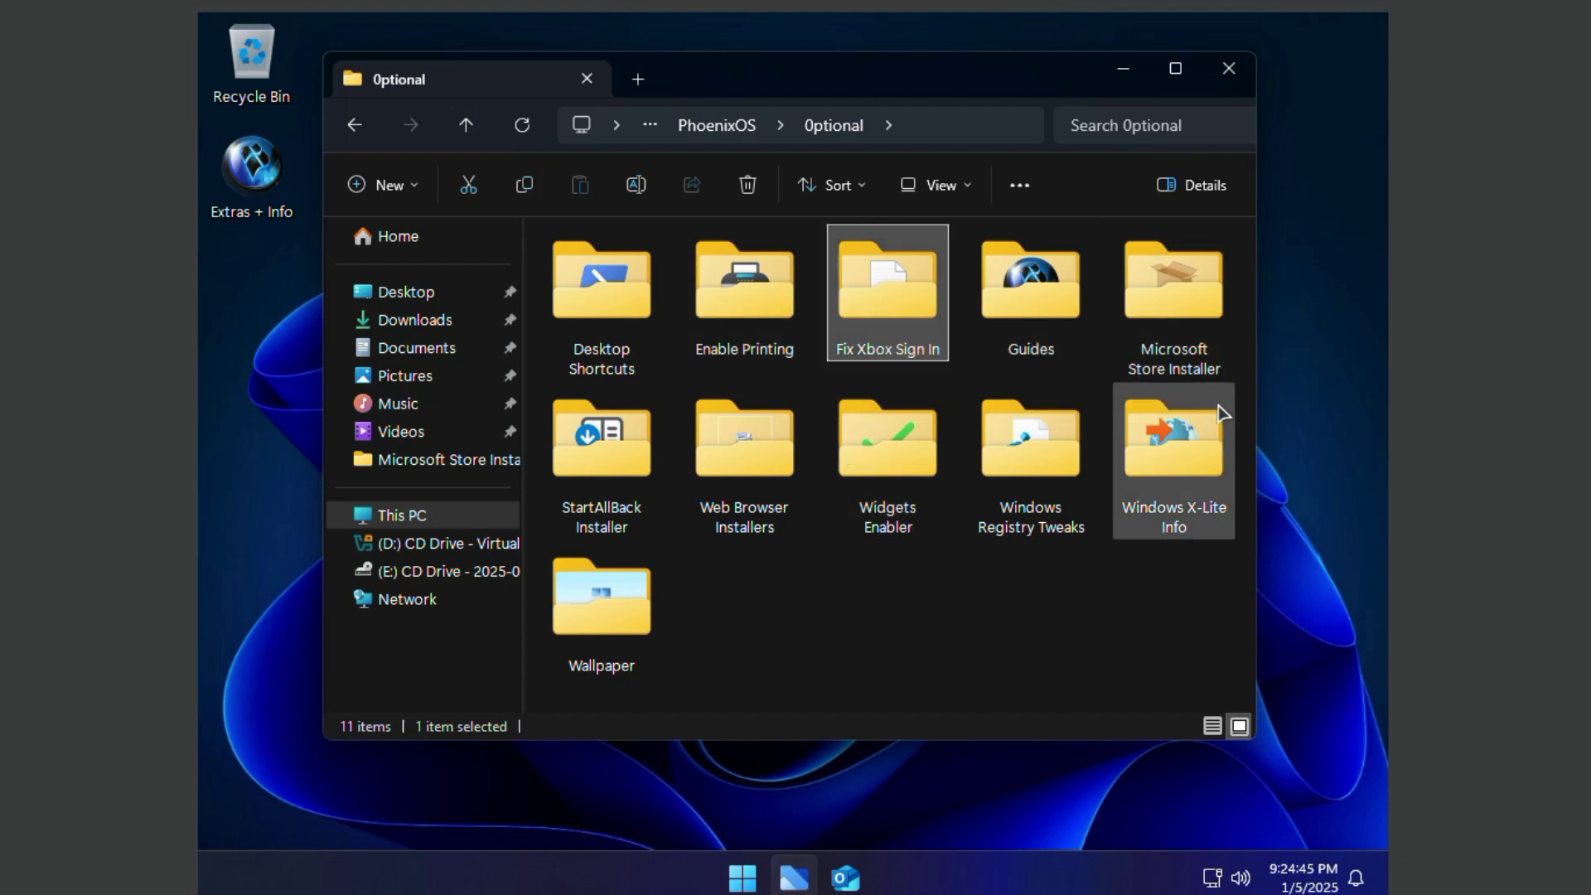
pyautogui.doubleClick(1187, 326)
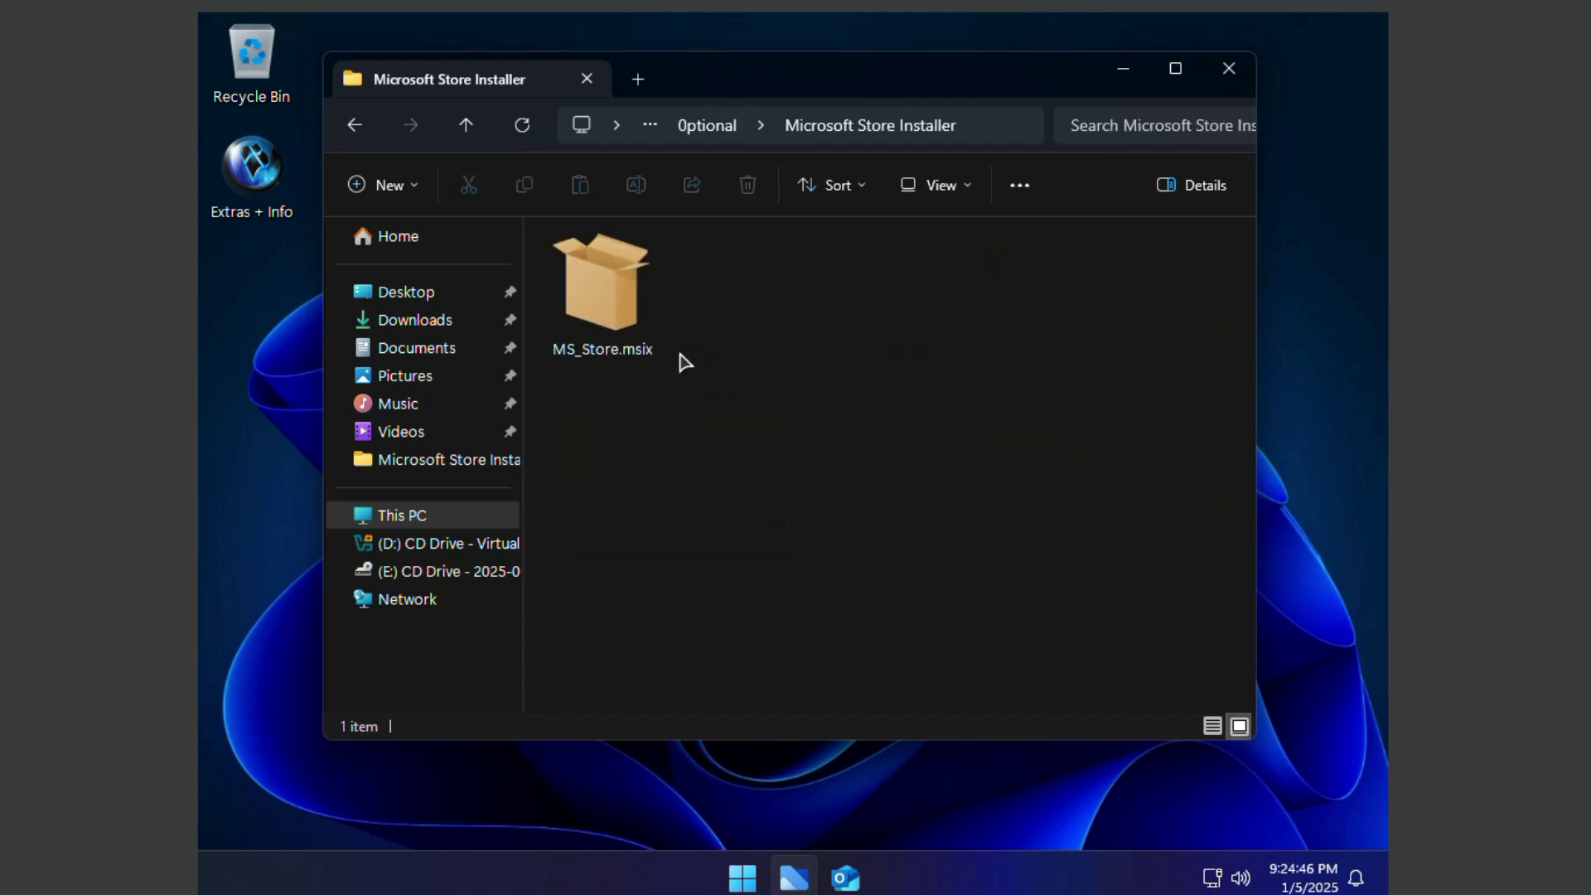
pyautogui.doubleClick(595, 291)
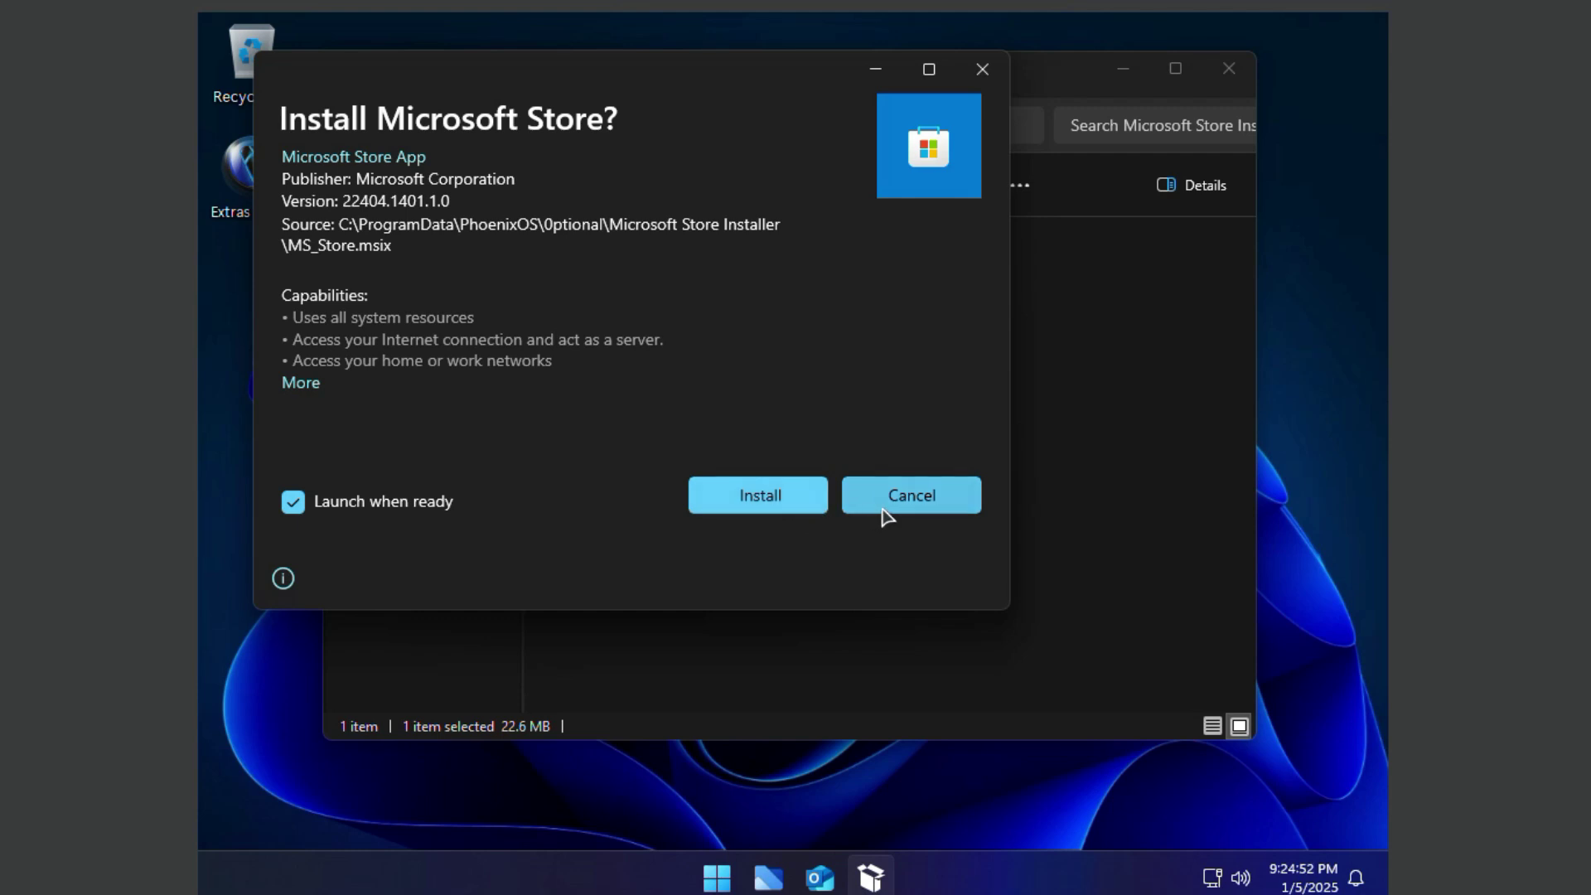
pyautogui.click(905, 501)
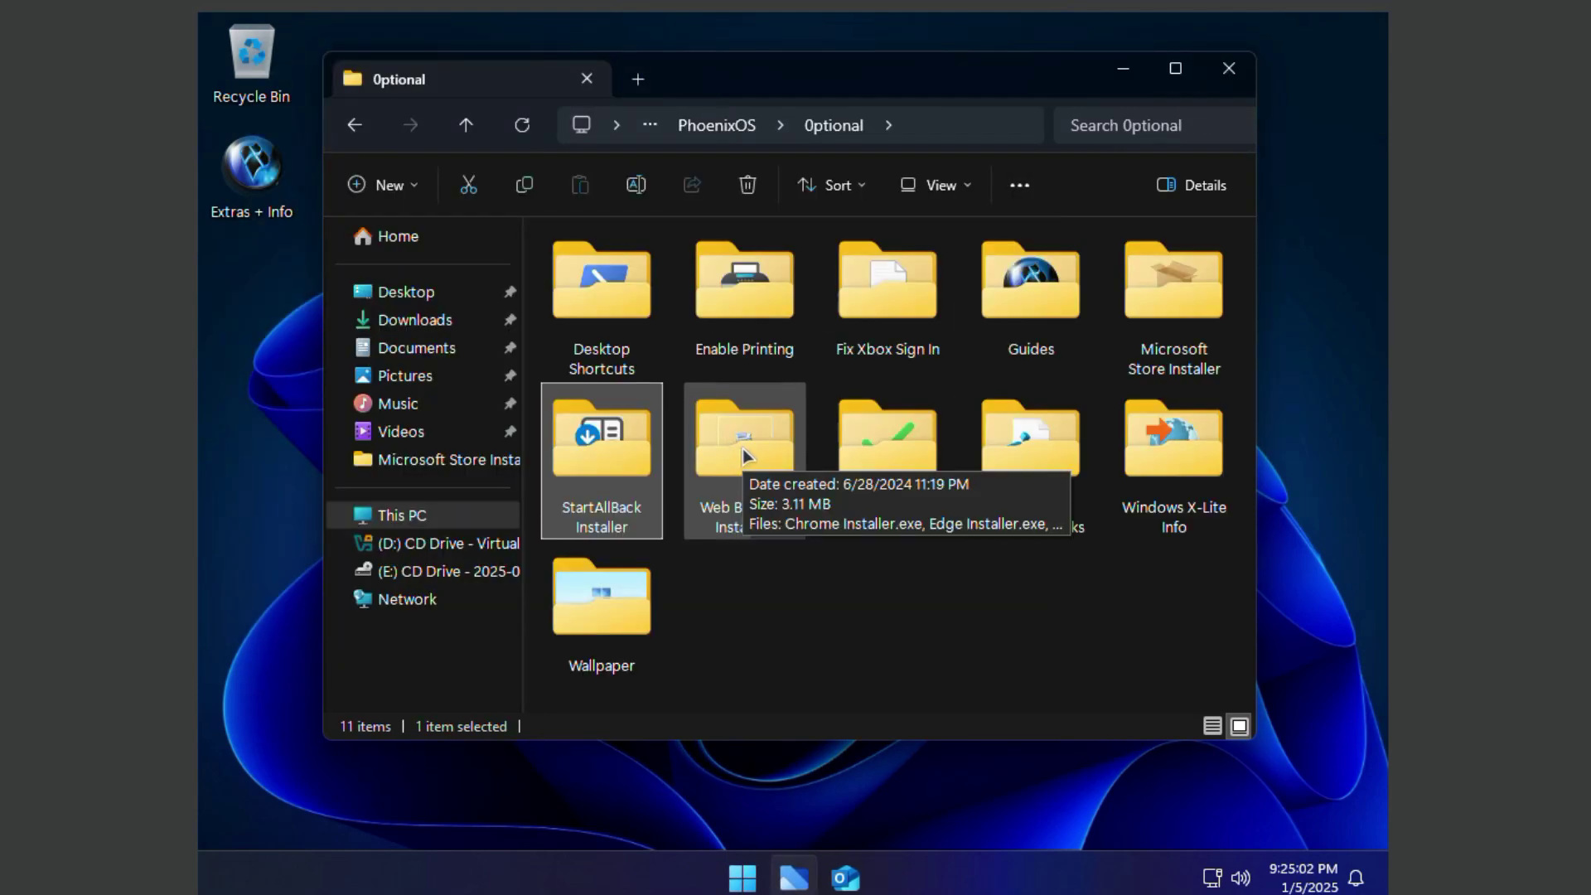
# Inspect the Web Browser Installers folder, start Chrome Installer.exe, cancel its download and return to the 0ptional folder
pyautogui.doubleClick(742, 449)
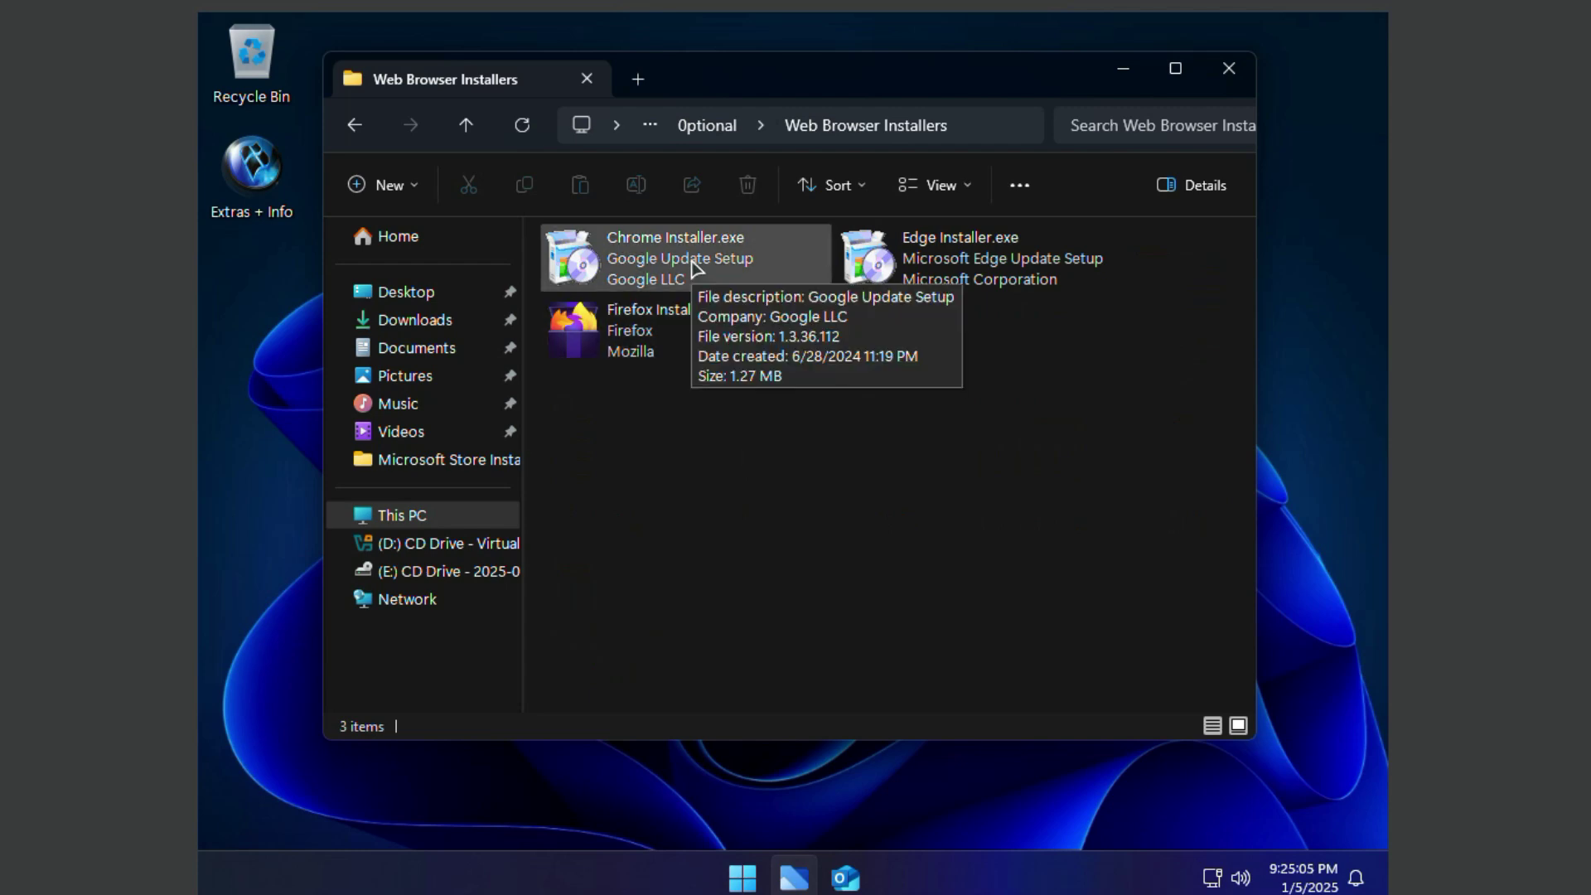
pyautogui.moveTo(932, 262)
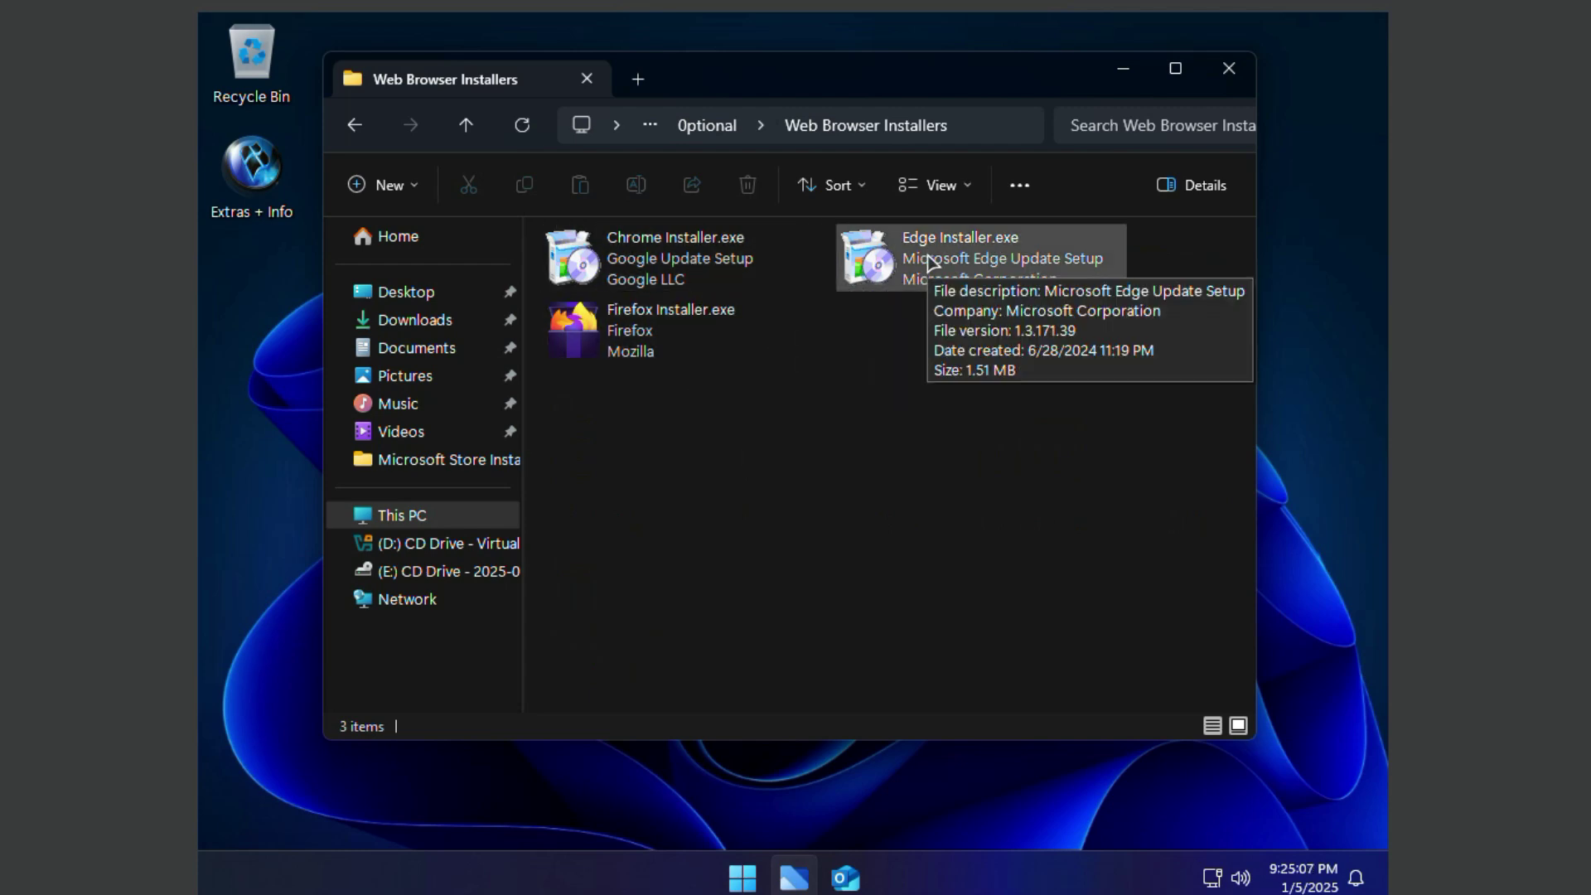
pyautogui.doubleClick(677, 261)
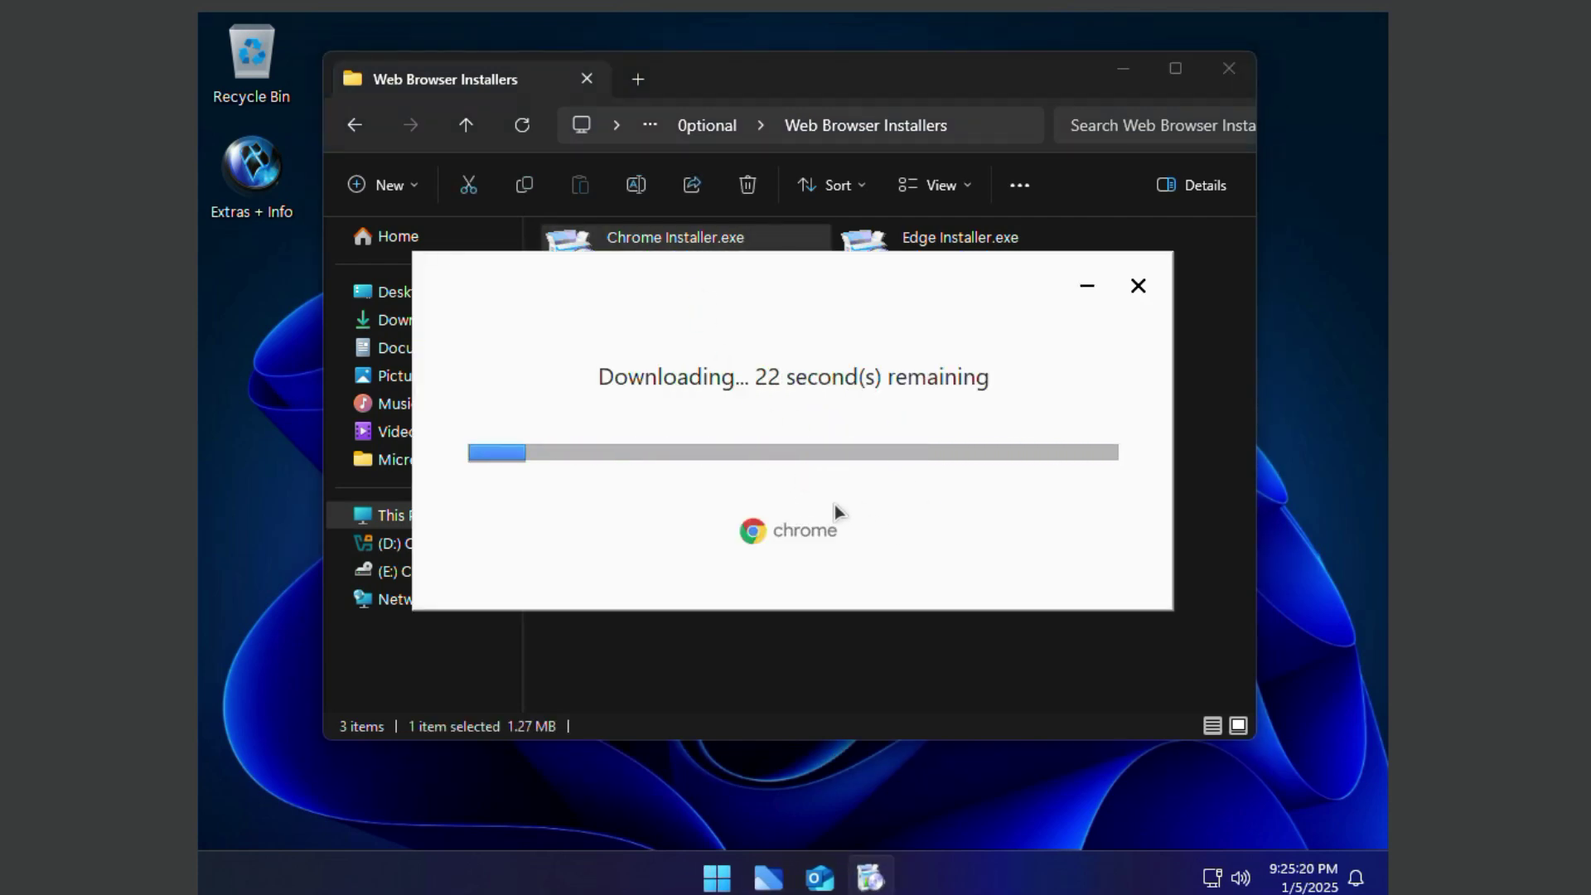
pyautogui.click(1138, 286)
pyautogui.click(798, 473)
pyautogui.hotkey('alt', 'Up')
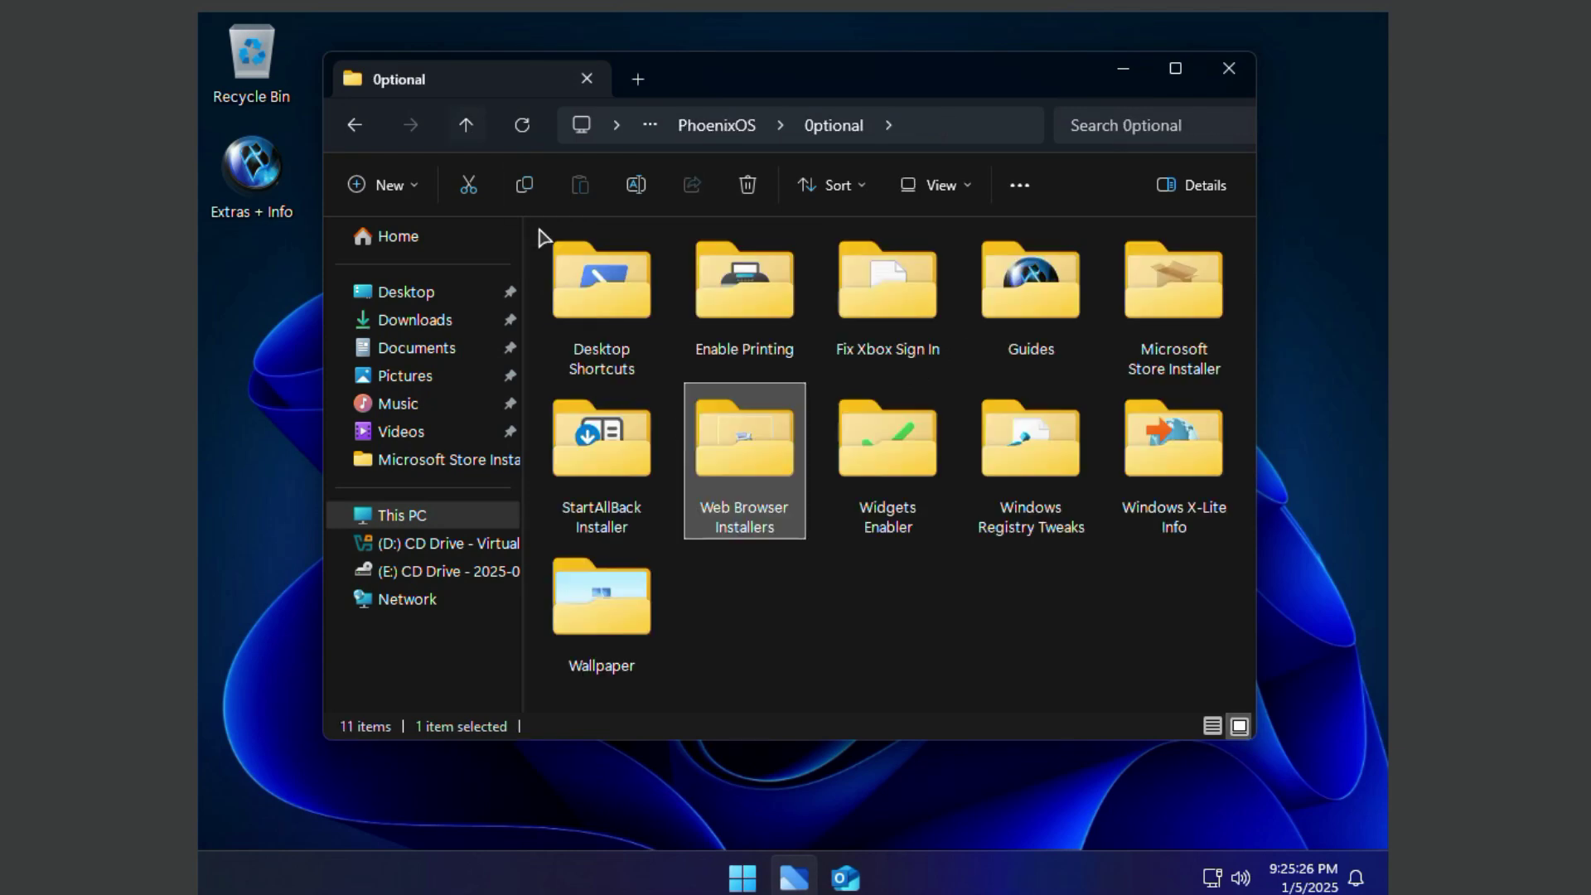
# Look at the registry files in the Windows Registry Tweaks folder and return to the 0ptional folder
pyautogui.click(1006, 454)
pyautogui.doubleClick(1006, 454)
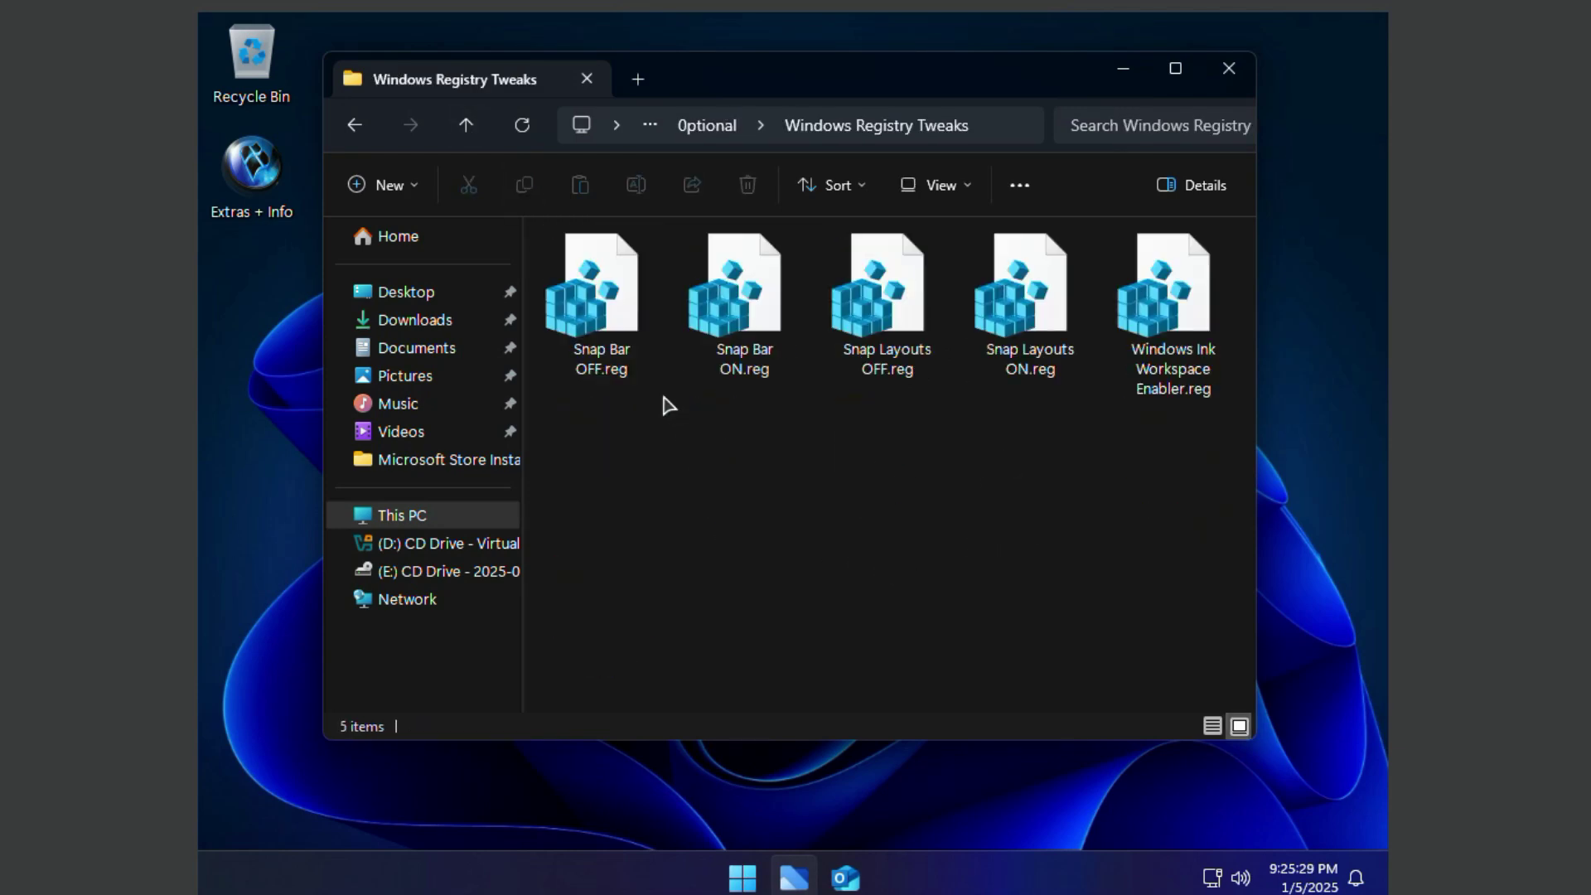
pyautogui.click(466, 126)
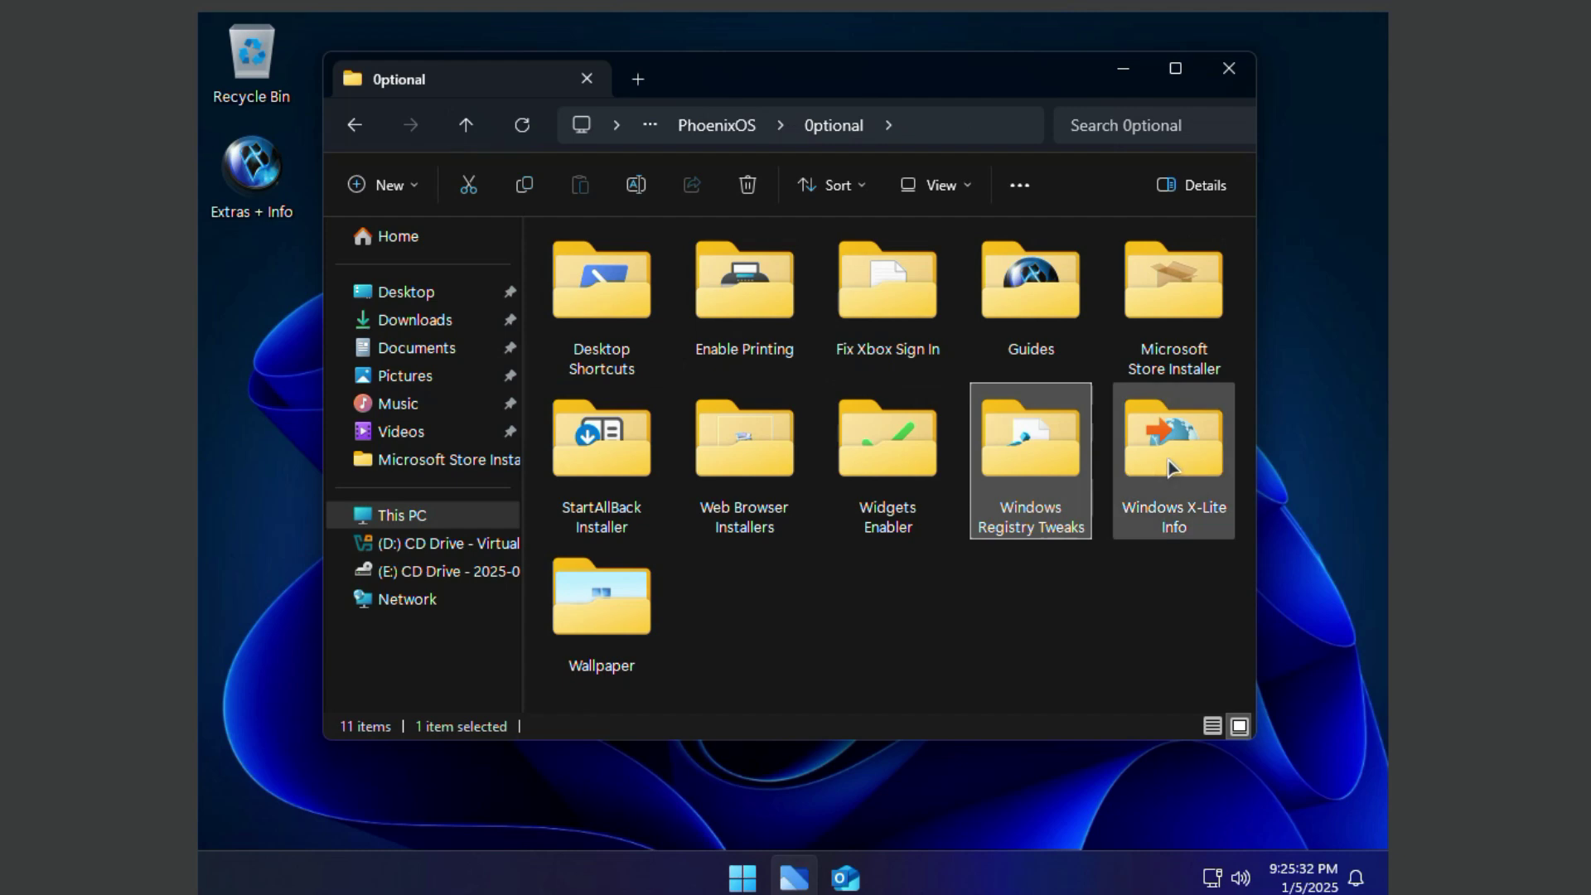
# Set img1.jpg from the Wallpaper folder as the desktop background and minimize the folder window to view it
pyautogui.doubleClick(622, 609)
pyautogui.moveTo(891, 84); pyautogui.dragTo(926, 101)
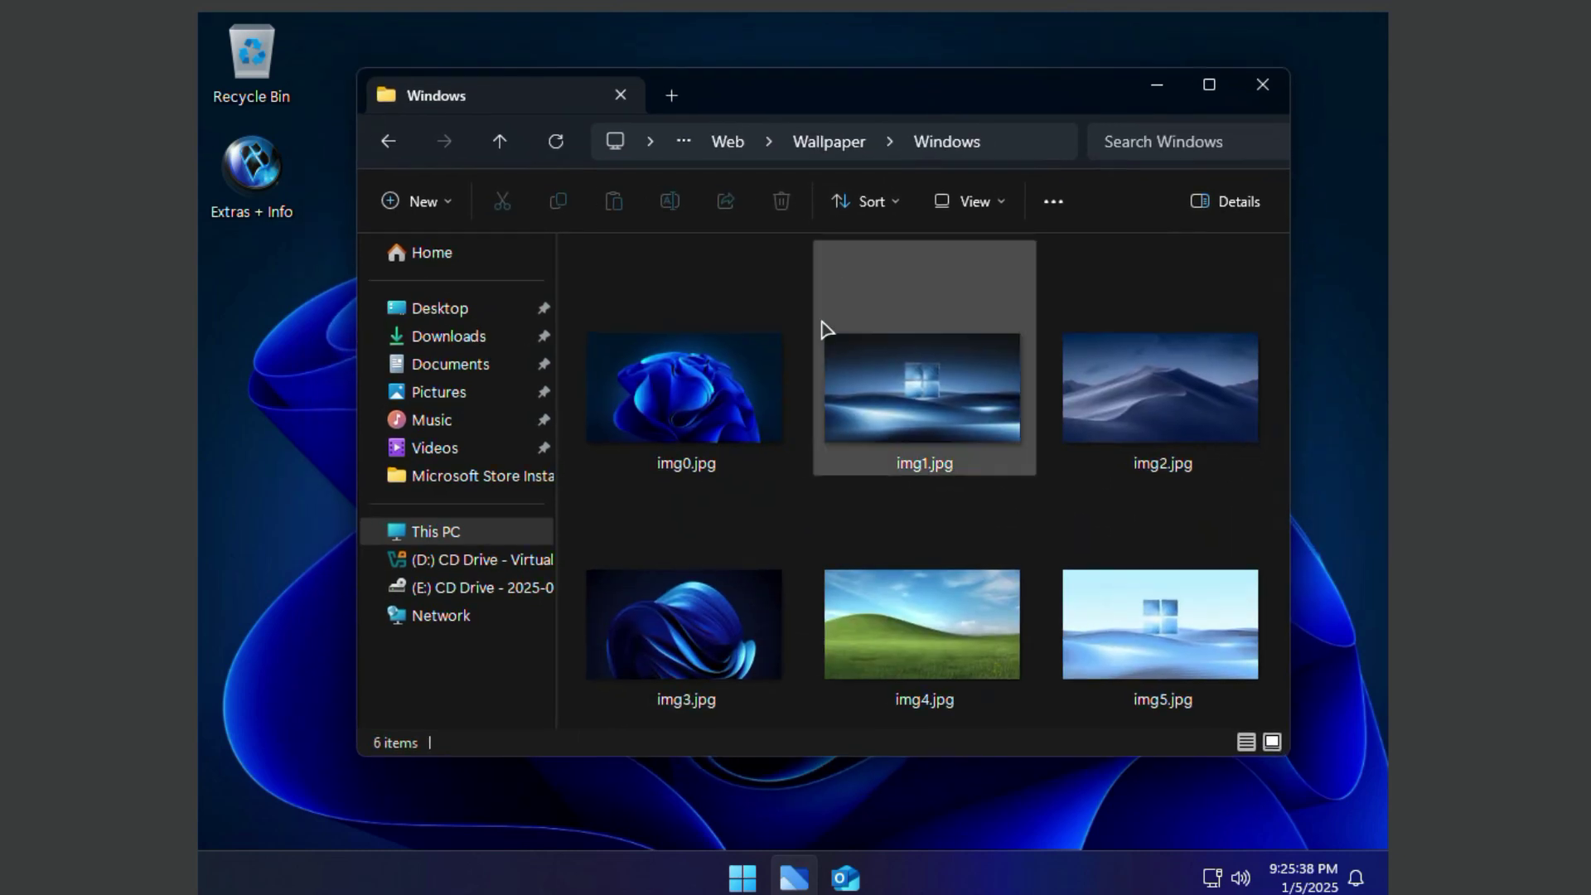
pyautogui.rightClick(915, 400)
pyautogui.click(986, 457)
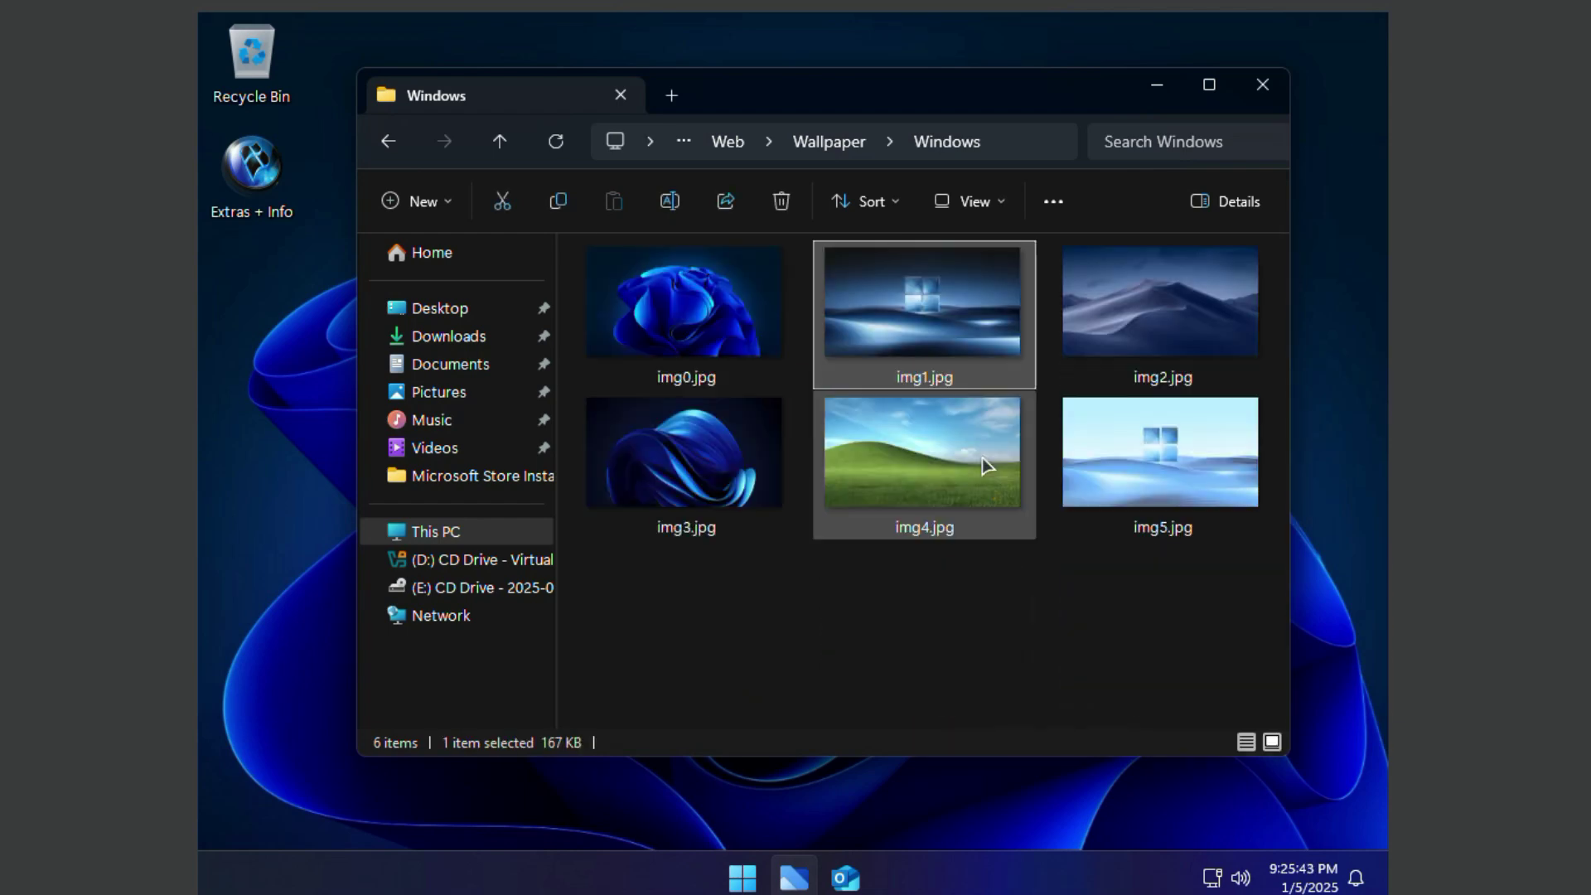
pyautogui.click(1156, 90)
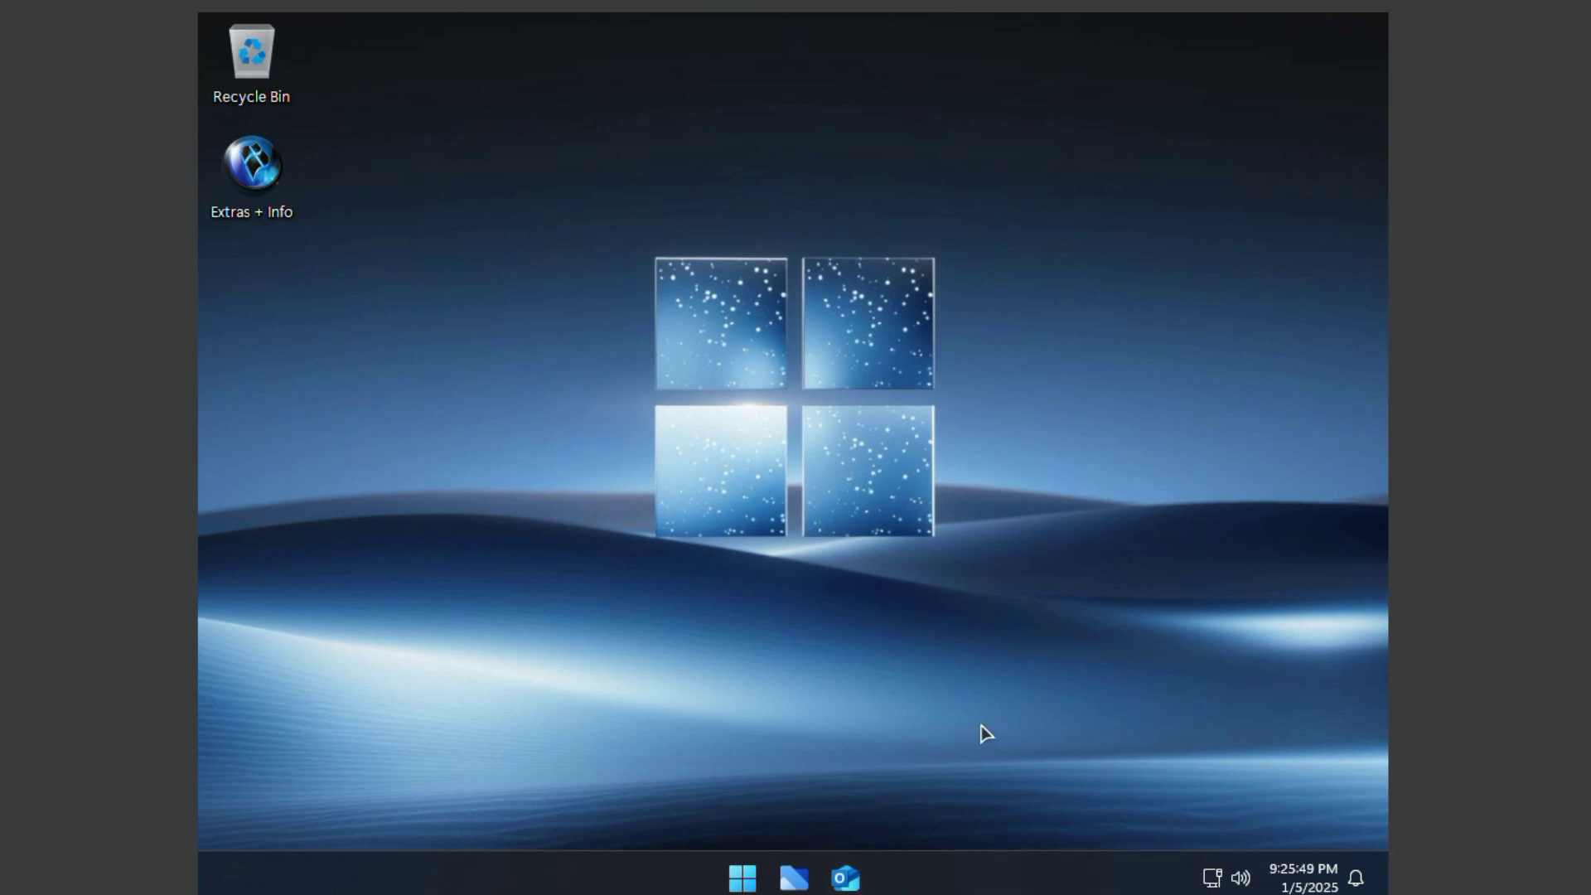
# Reopen the minimized wallpaper folder, set img0.jpg as the desktop background again and close the window
pyautogui.click(793, 880)
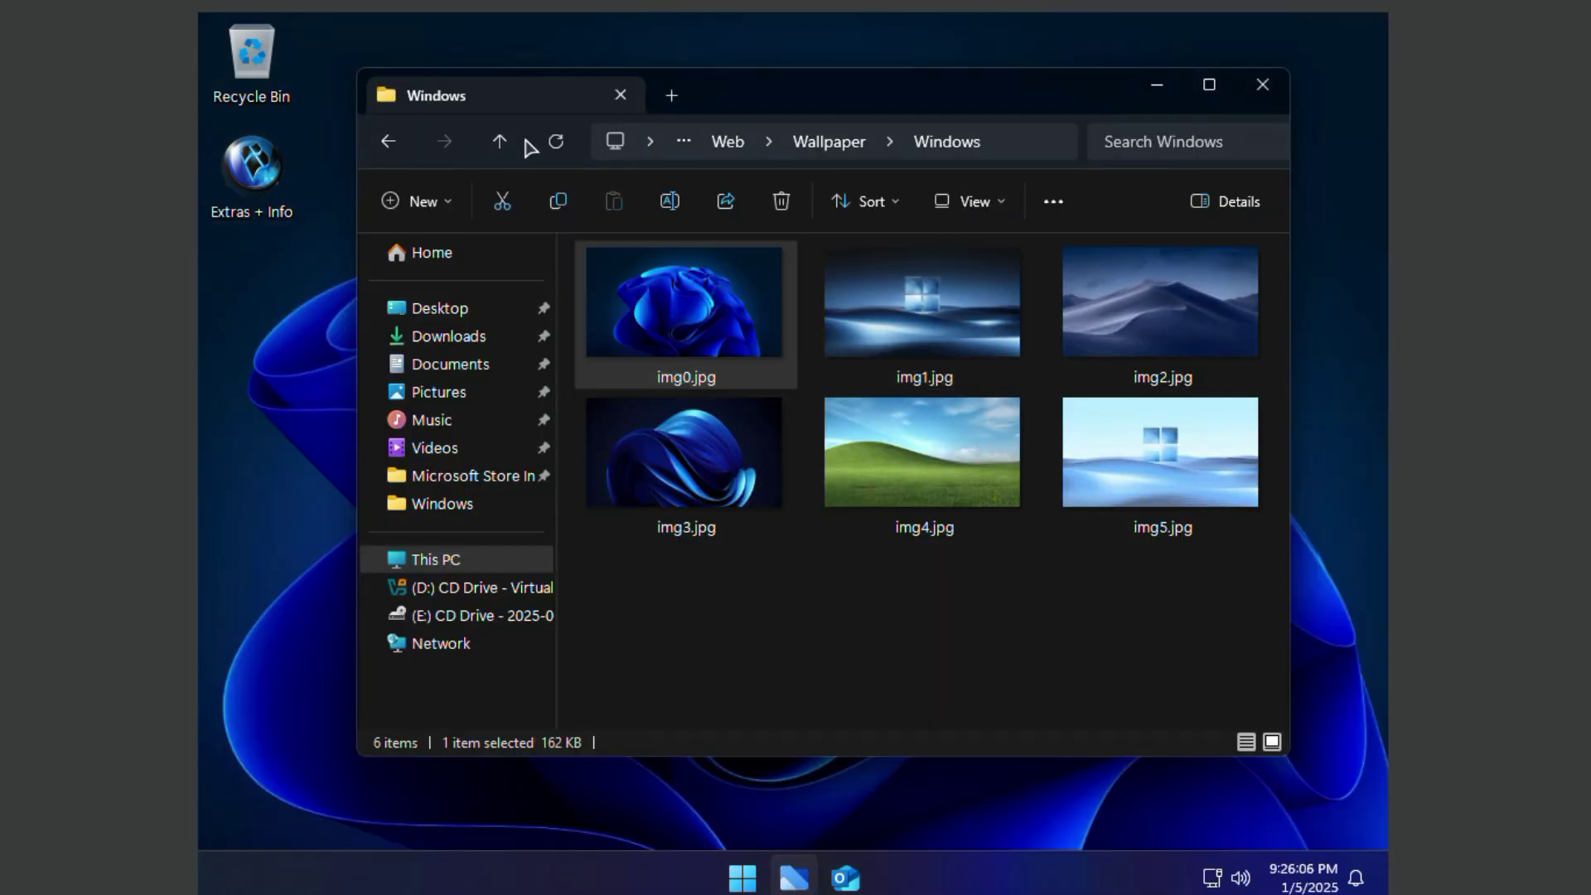
pyautogui.click(500, 142)
pyautogui.click(1263, 85)
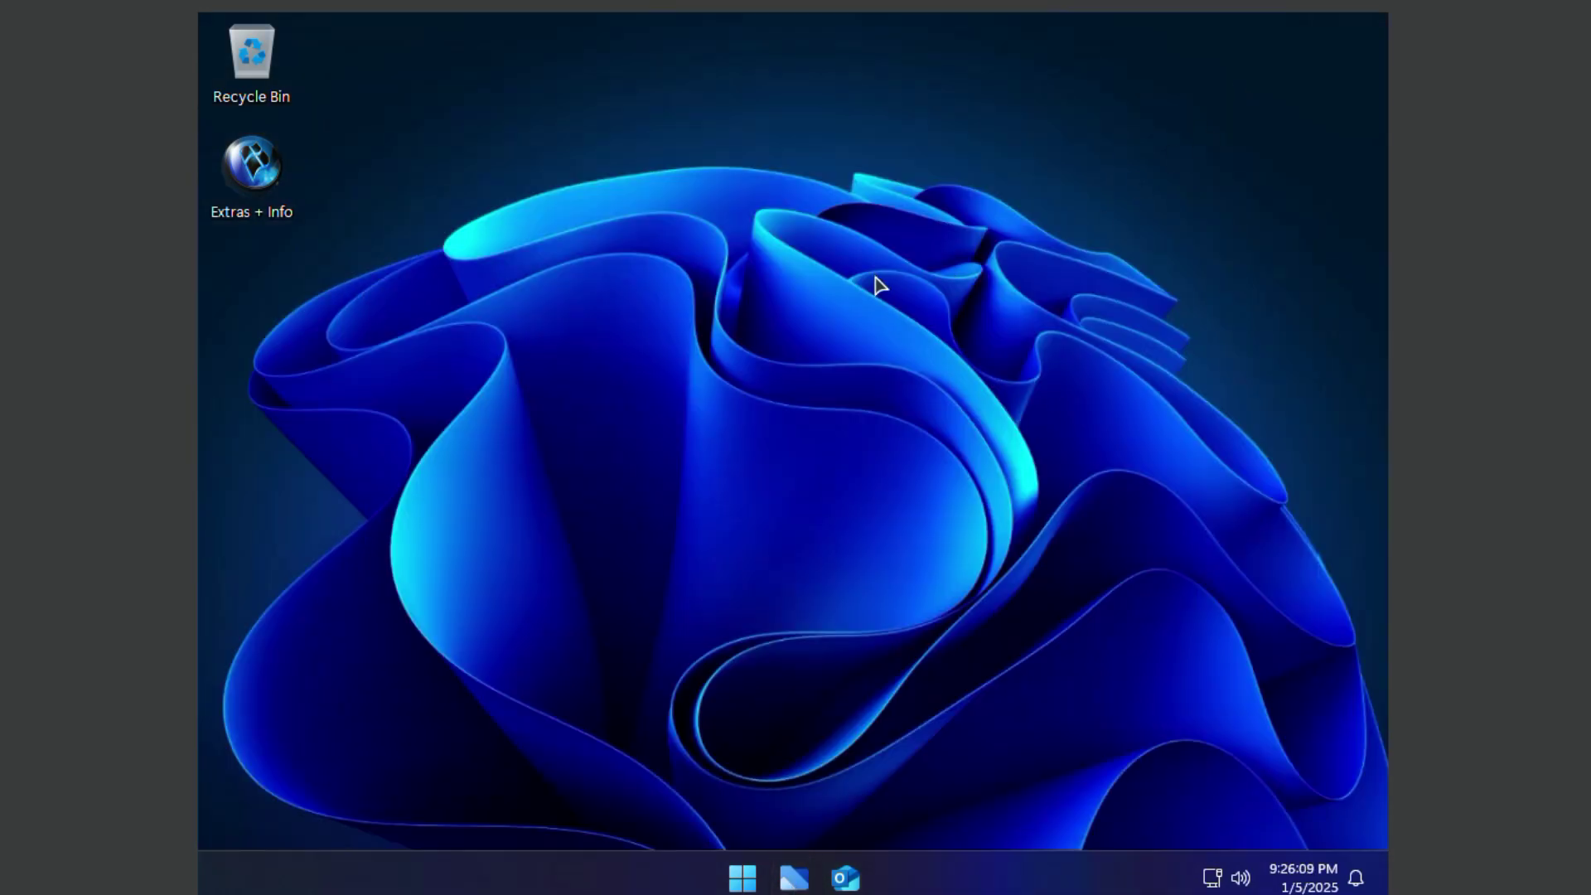